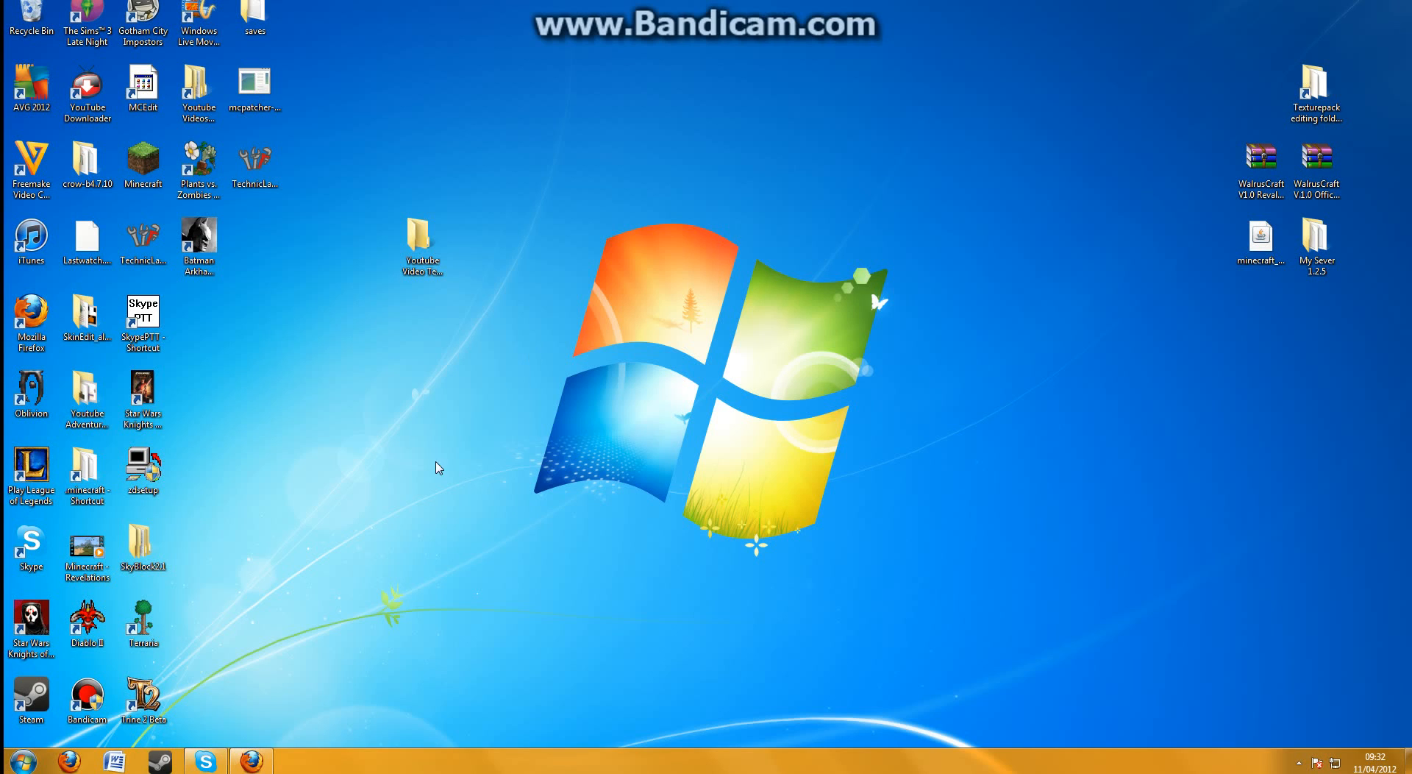
Bring up the Firefox window and open bukkit.org
click(270, 761)
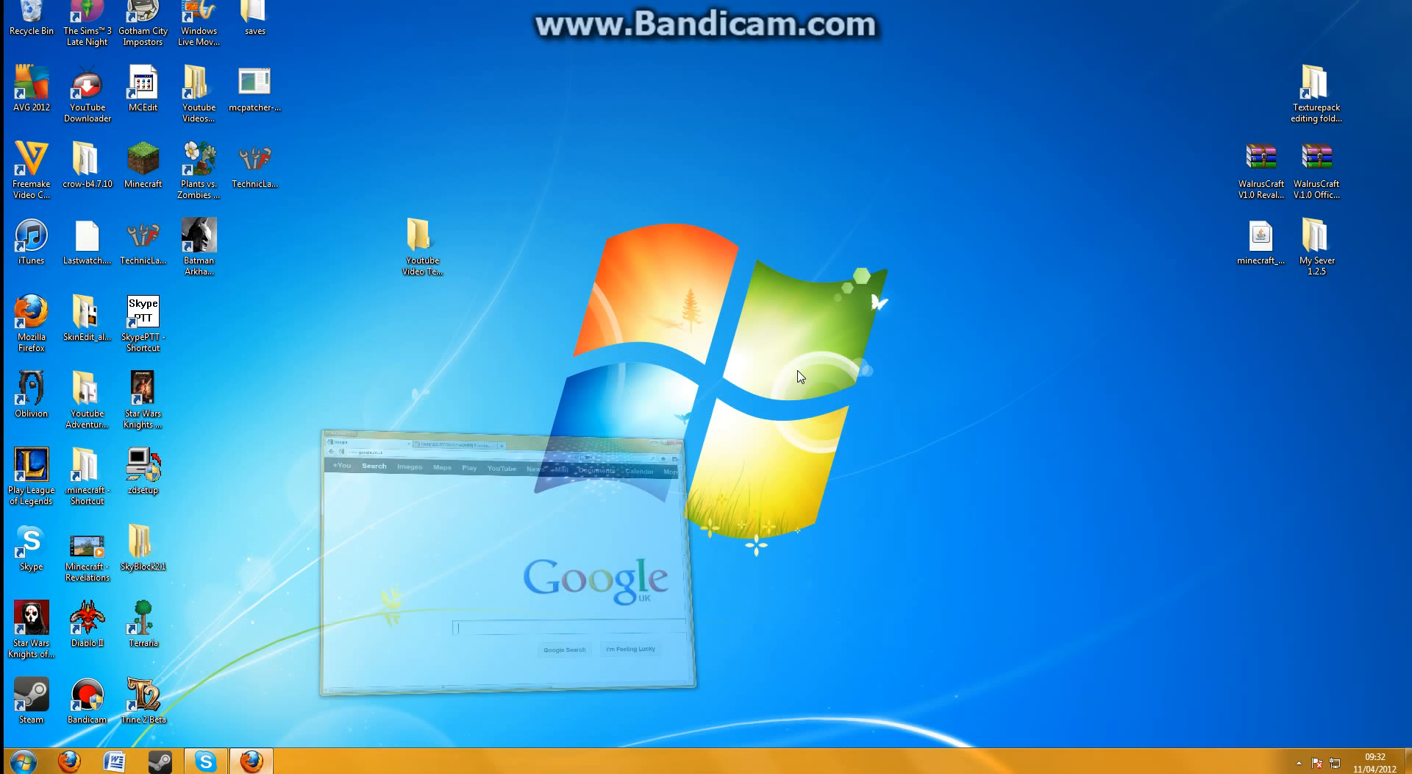
drag(816, 53, 915, 52)
click(691, 84)
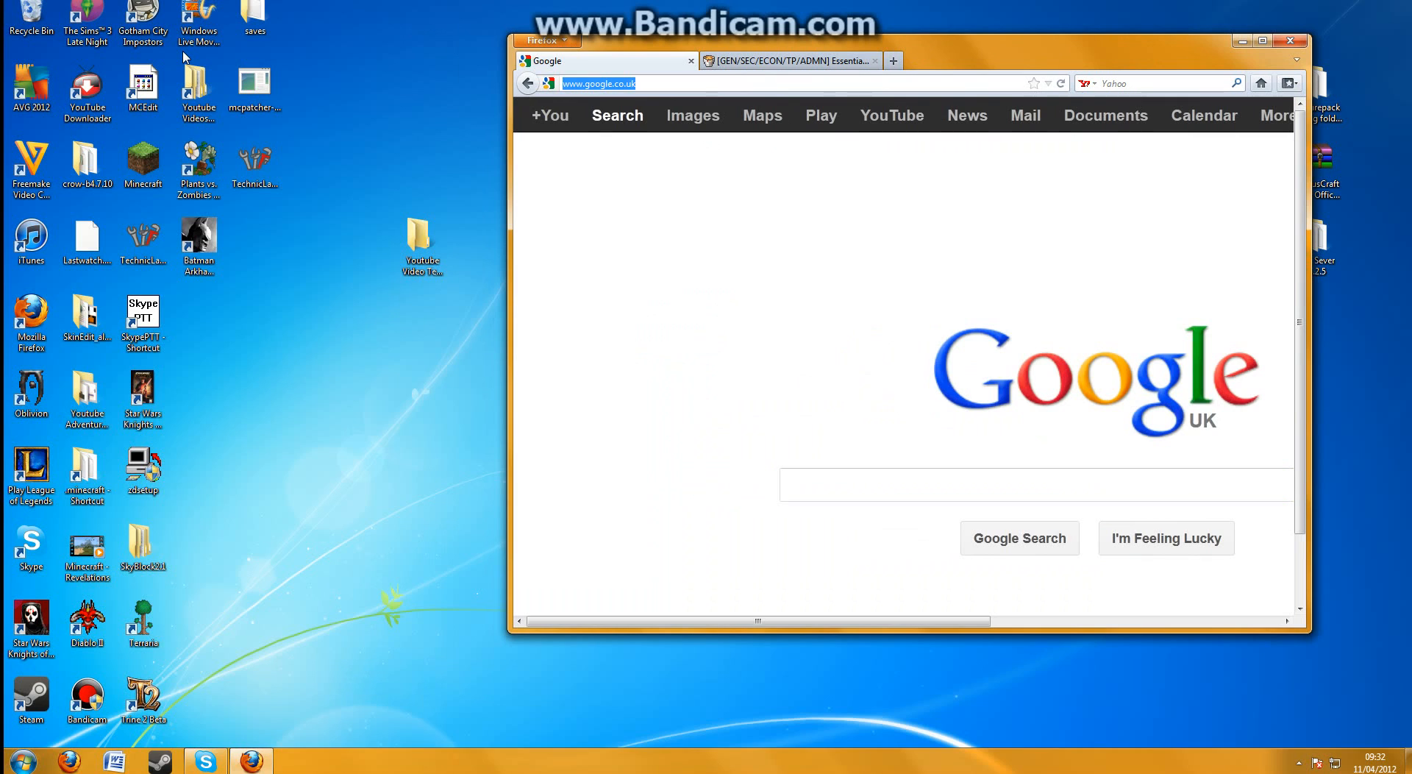
text(bukkit.ro)
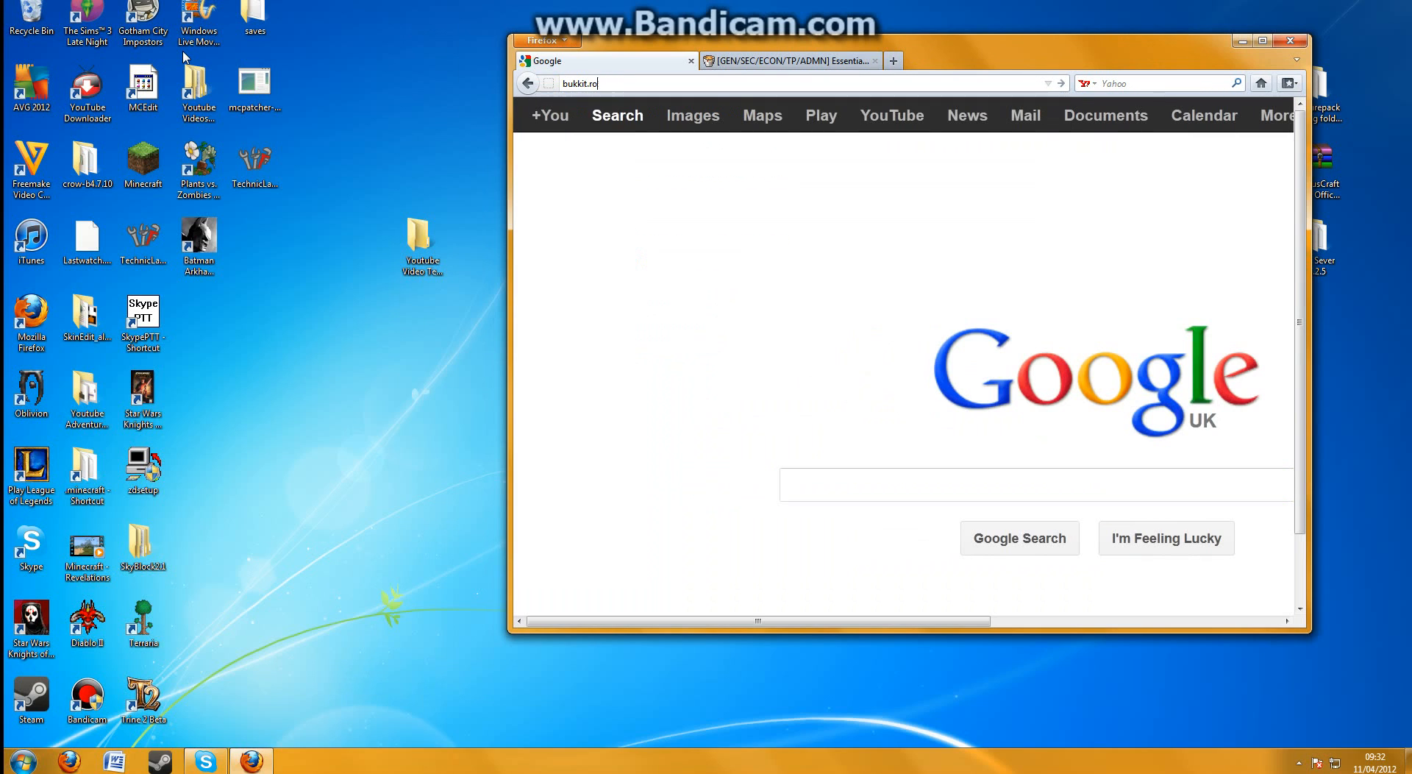
text(g)
key(Return)
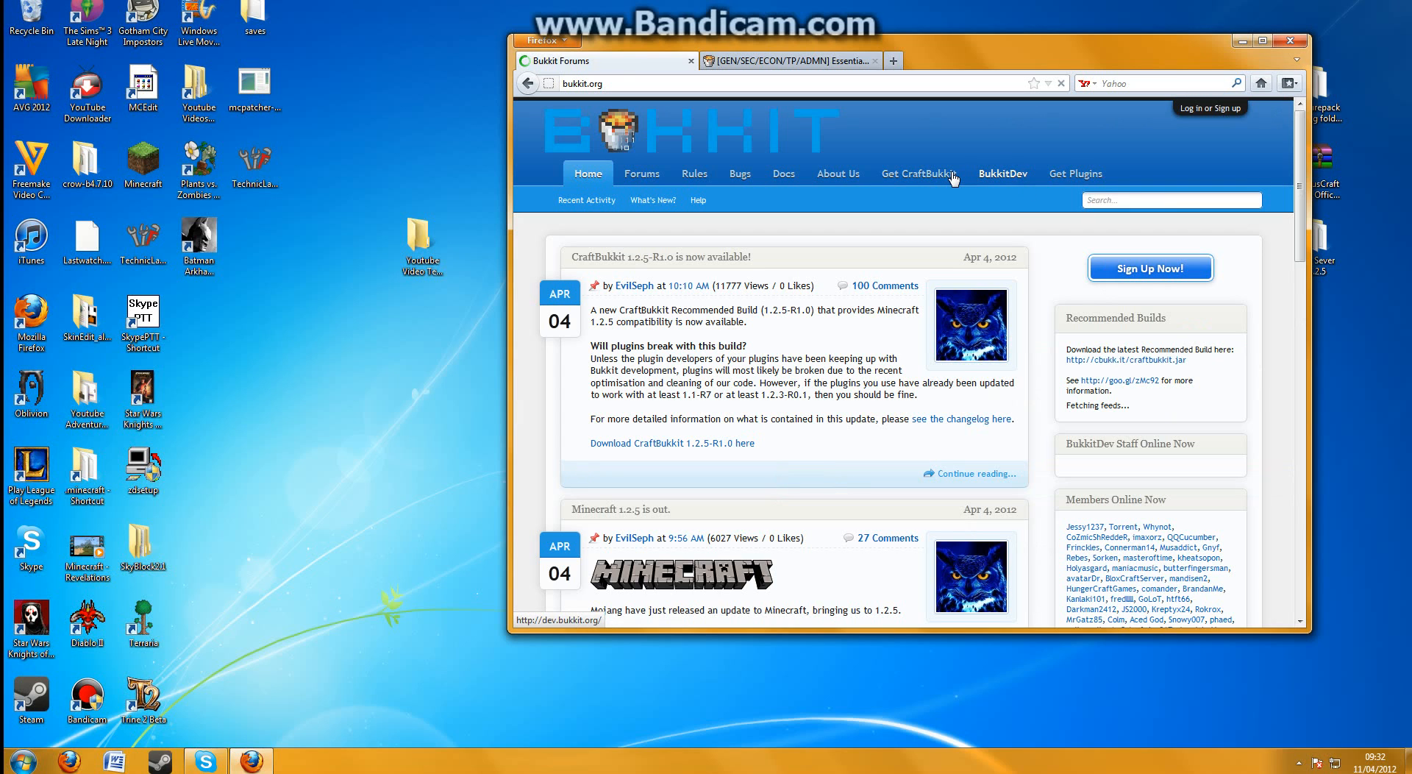
Download the CraftBukkit Recommended Build from the Get CraftBukkit wiki page, saving craftbukkit-1.2.5-R1.0 to the Desktop
click(952, 175)
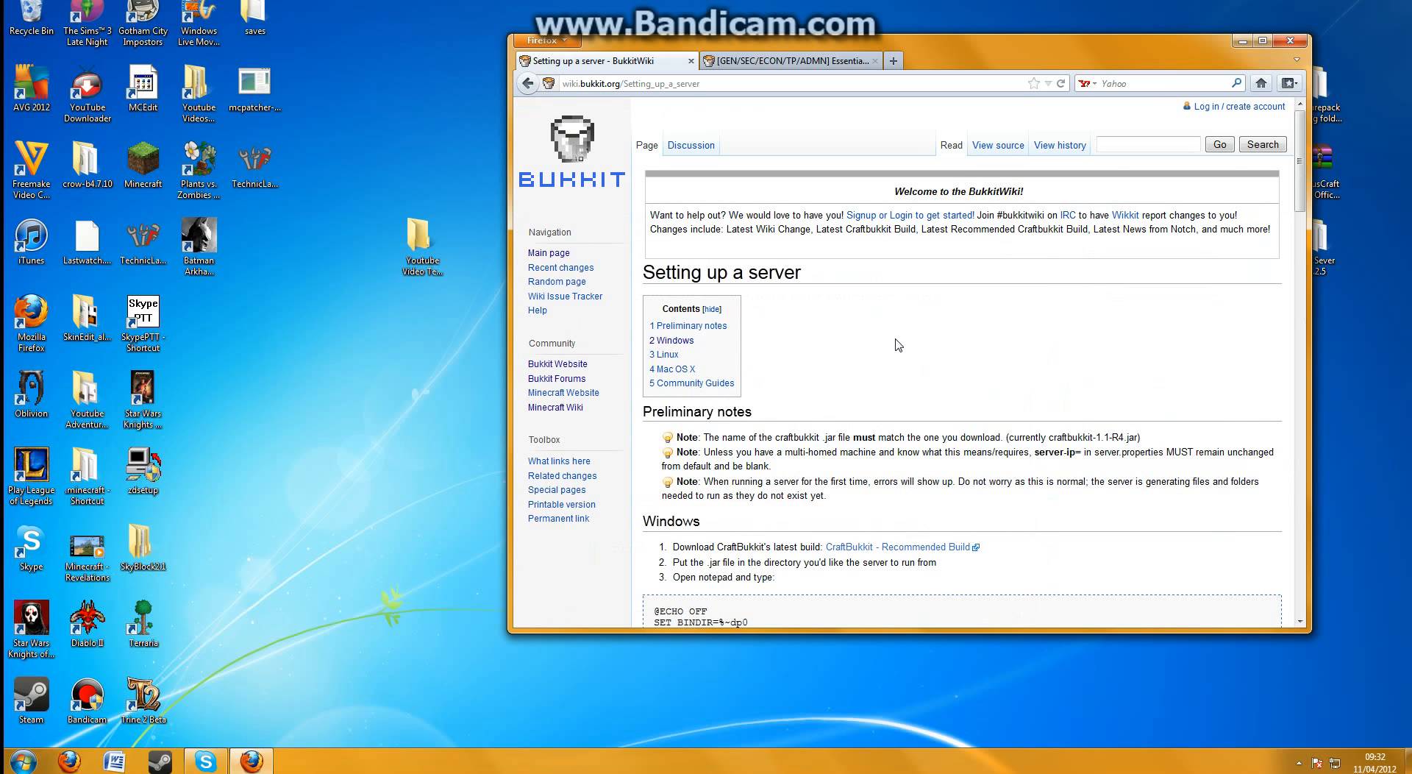
scroll(899, 344, down, 5)
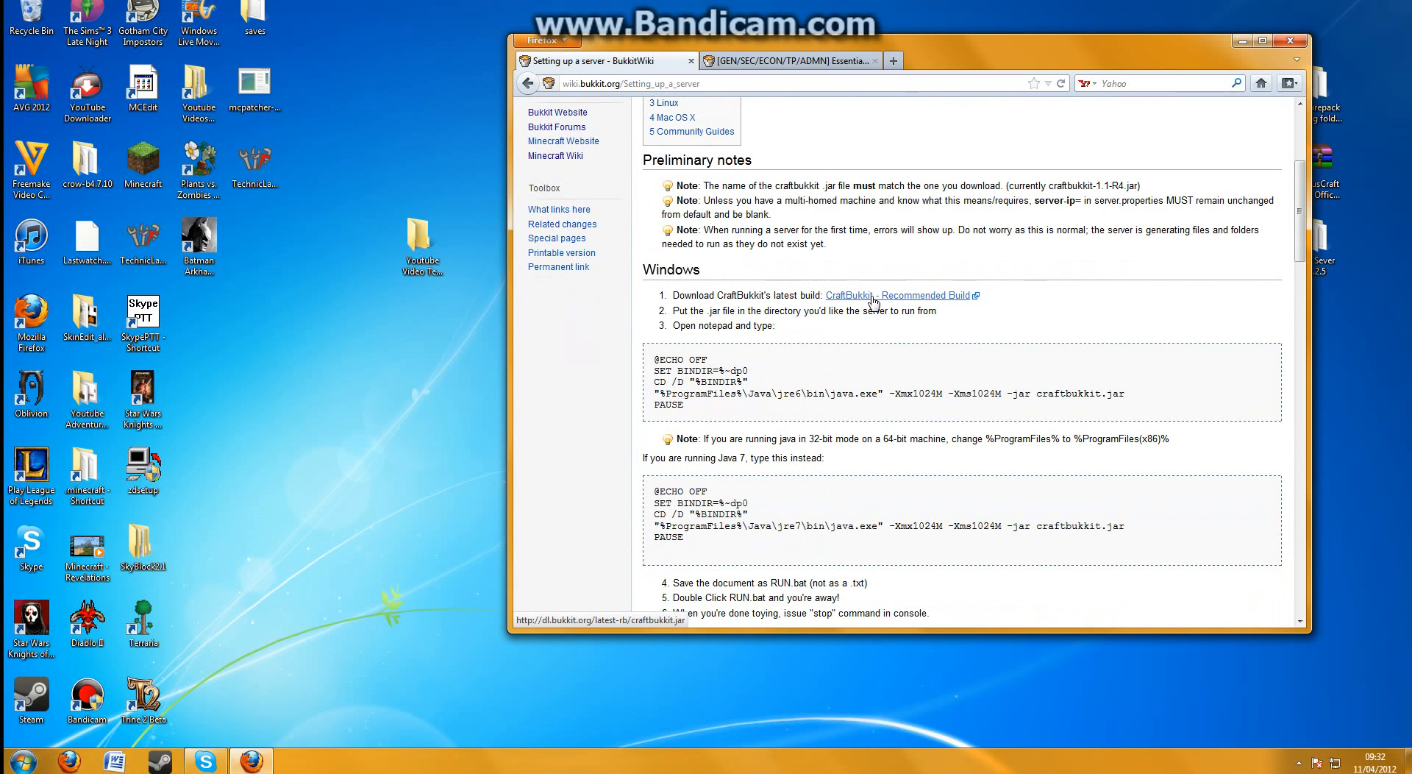
scroll(873, 302, down, 2)
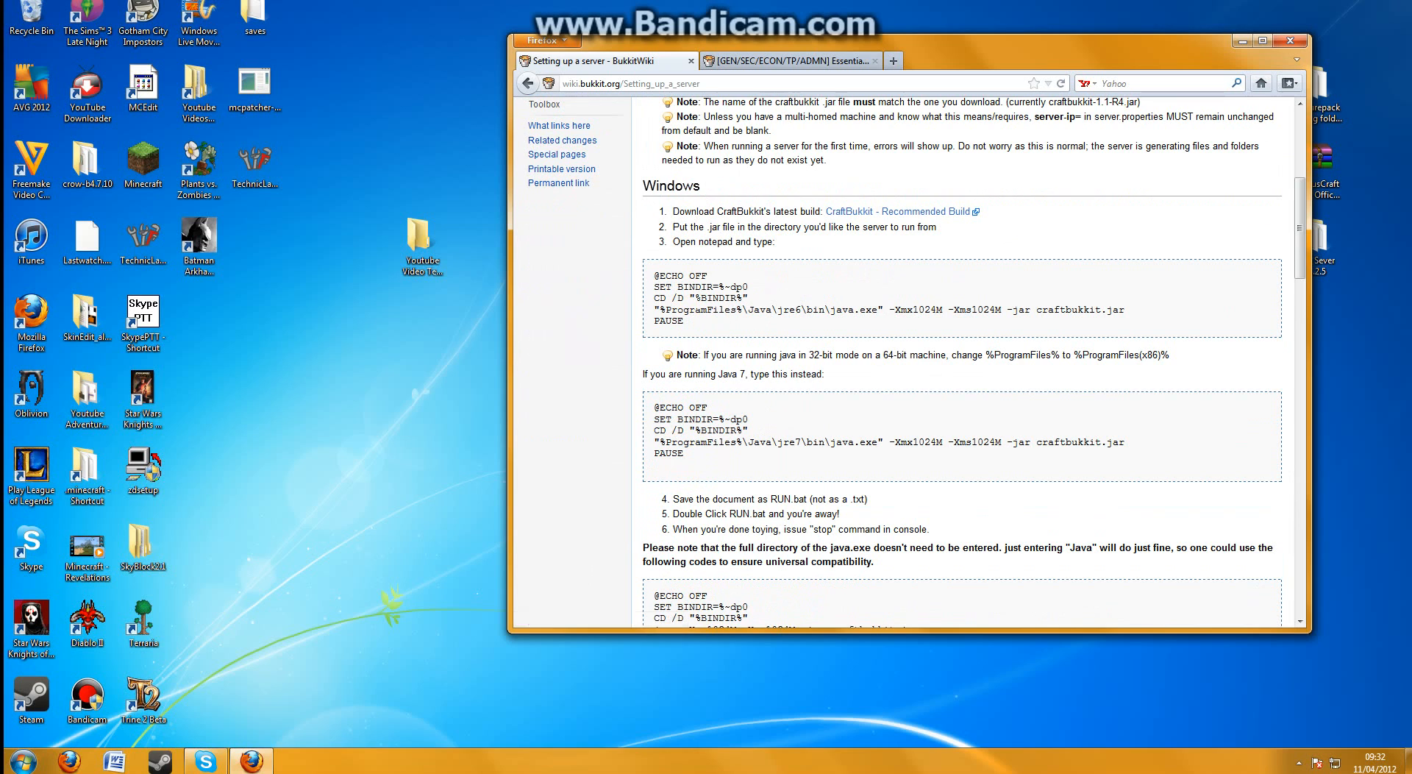
right_click(860, 211)
click(881, 228)
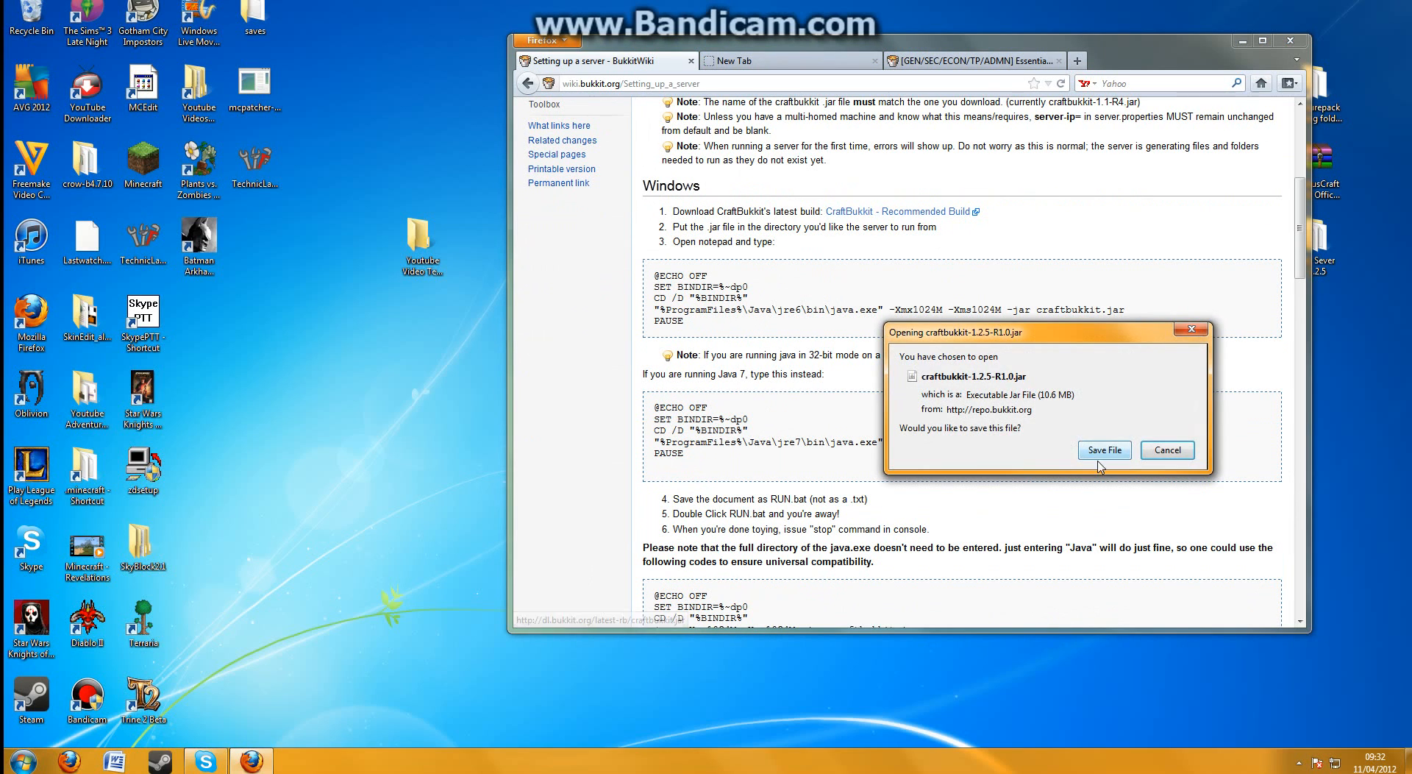
click(1101, 452)
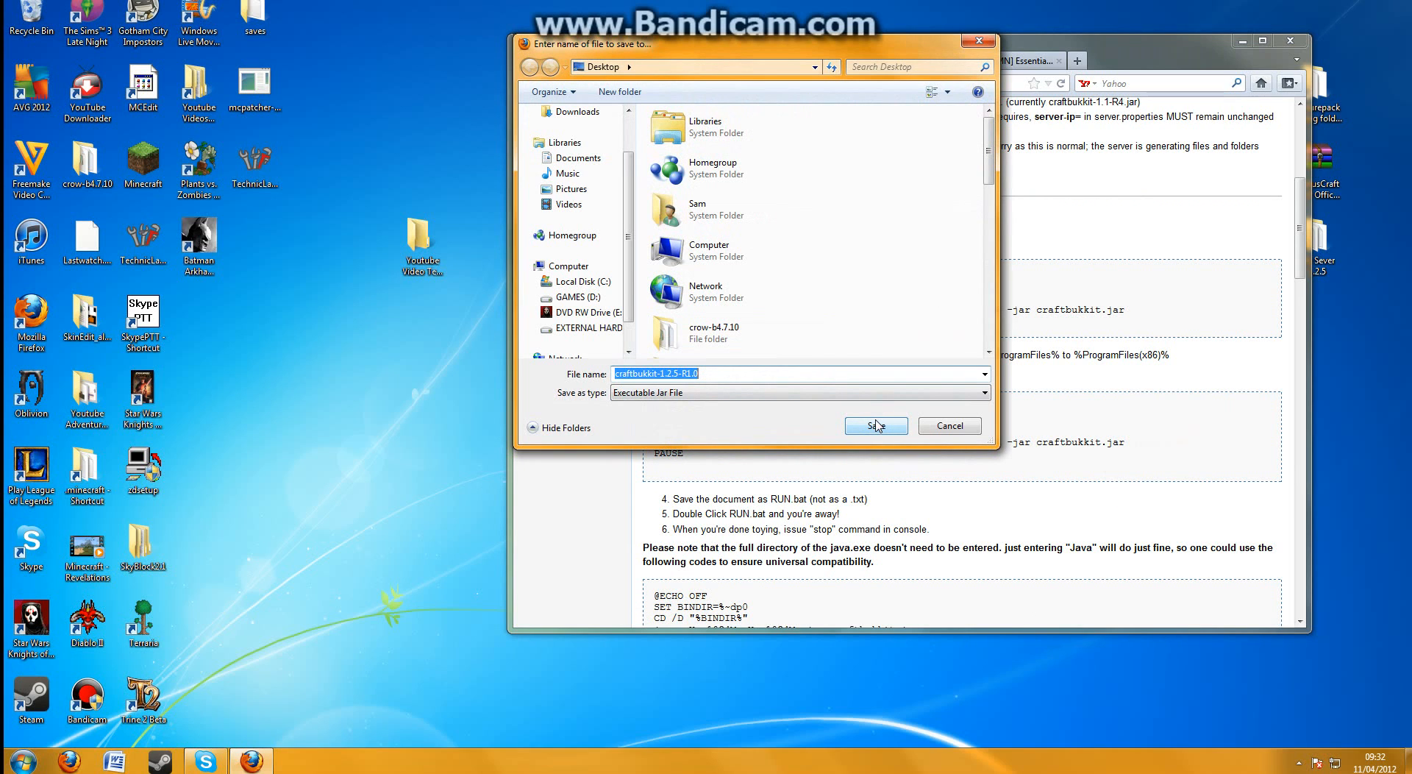
click(875, 425)
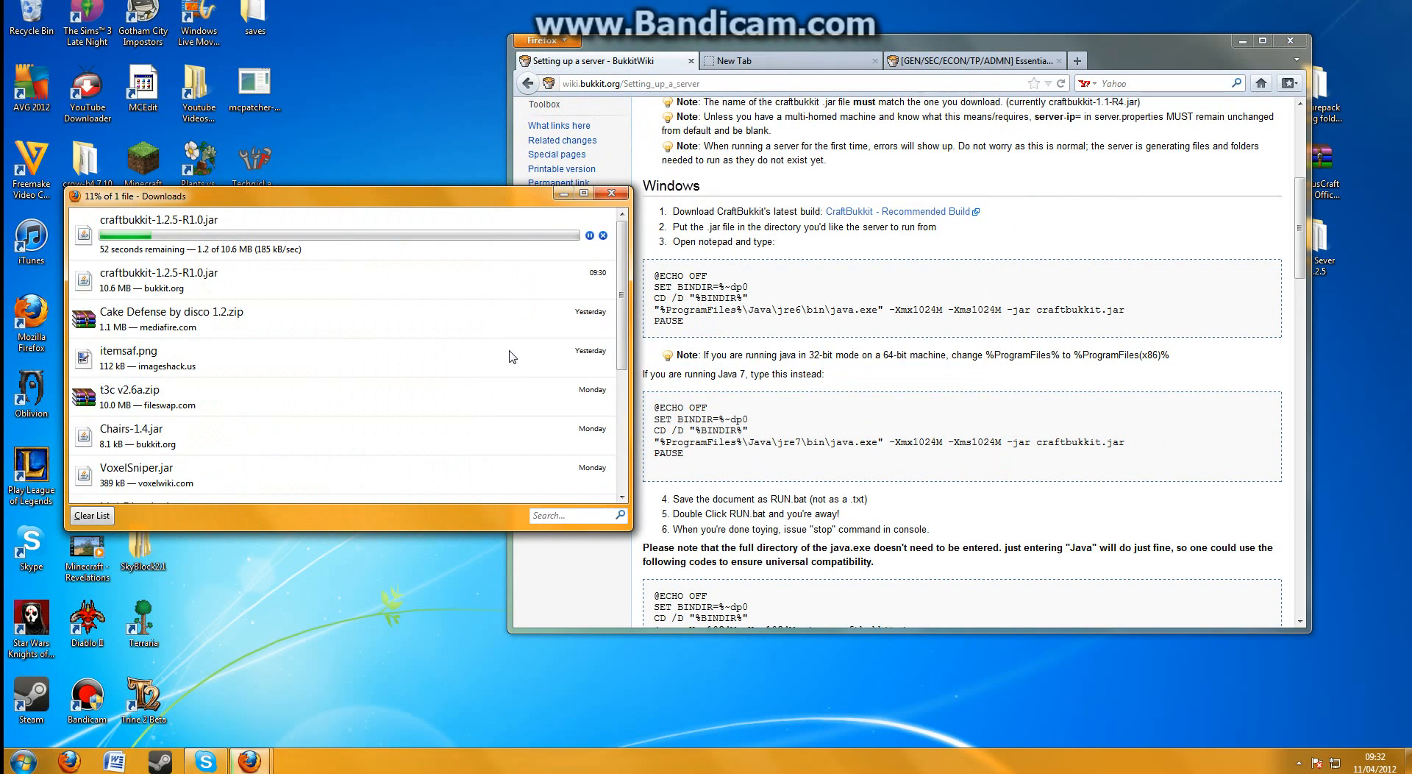
mouse_move(493, 193)
mouse_down()
mouse_move(518, 256)
mouse_move(777, 561)
mouse_move(502, 205)
mouse_up()
click(572, 205)
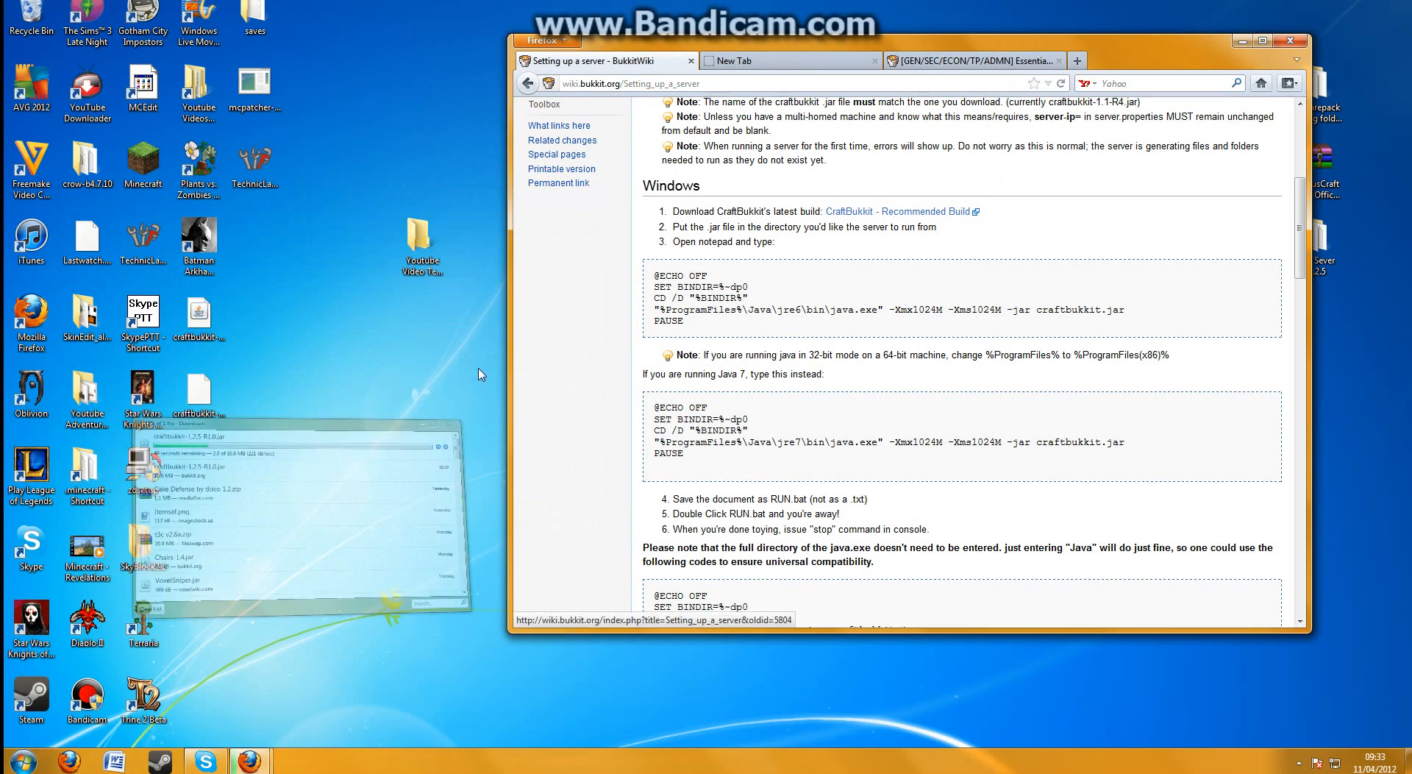
Open the Youtube Video Test Thingy folder from the desktop and place its window beside the desktop icons
double_click(450, 244)
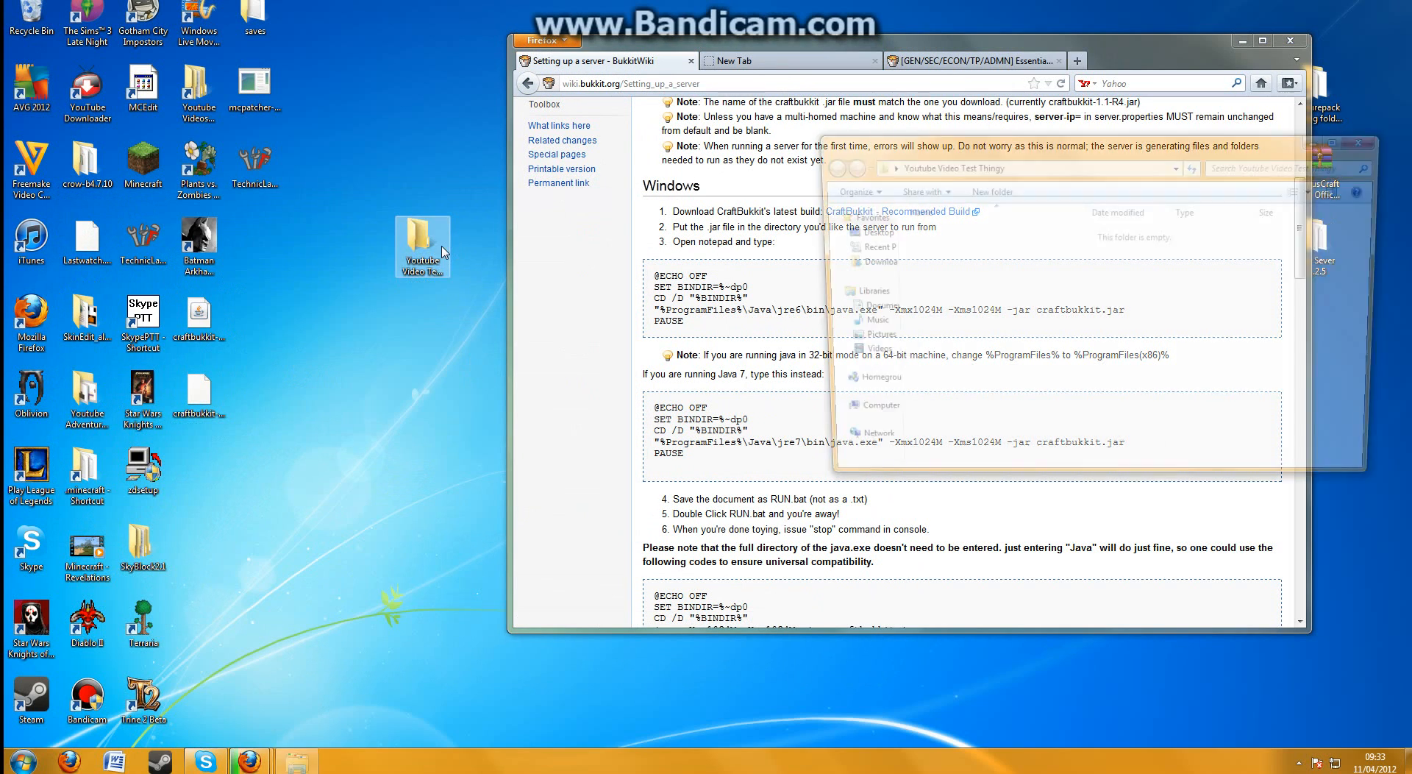
drag(991, 151, 813, 150)
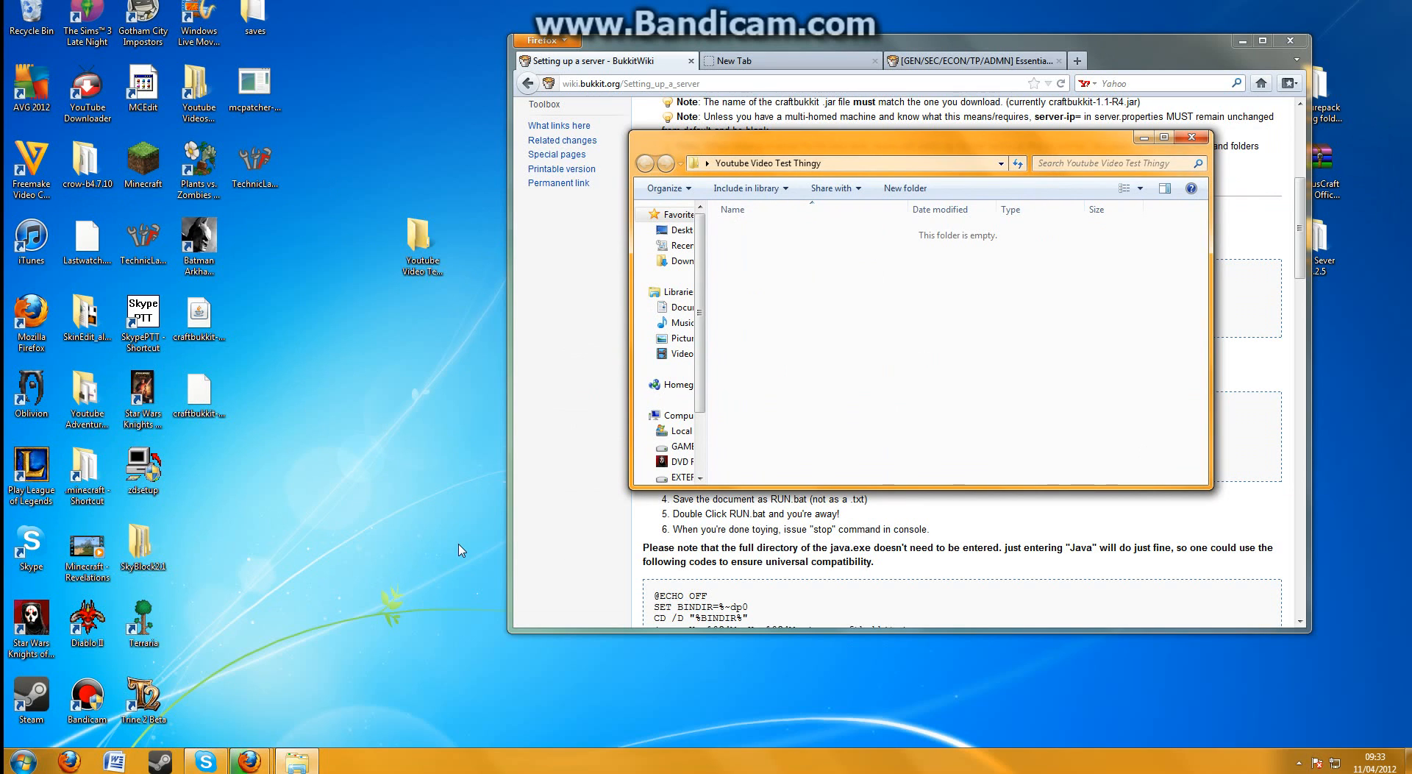
drag(1072, 139, 918, 43)
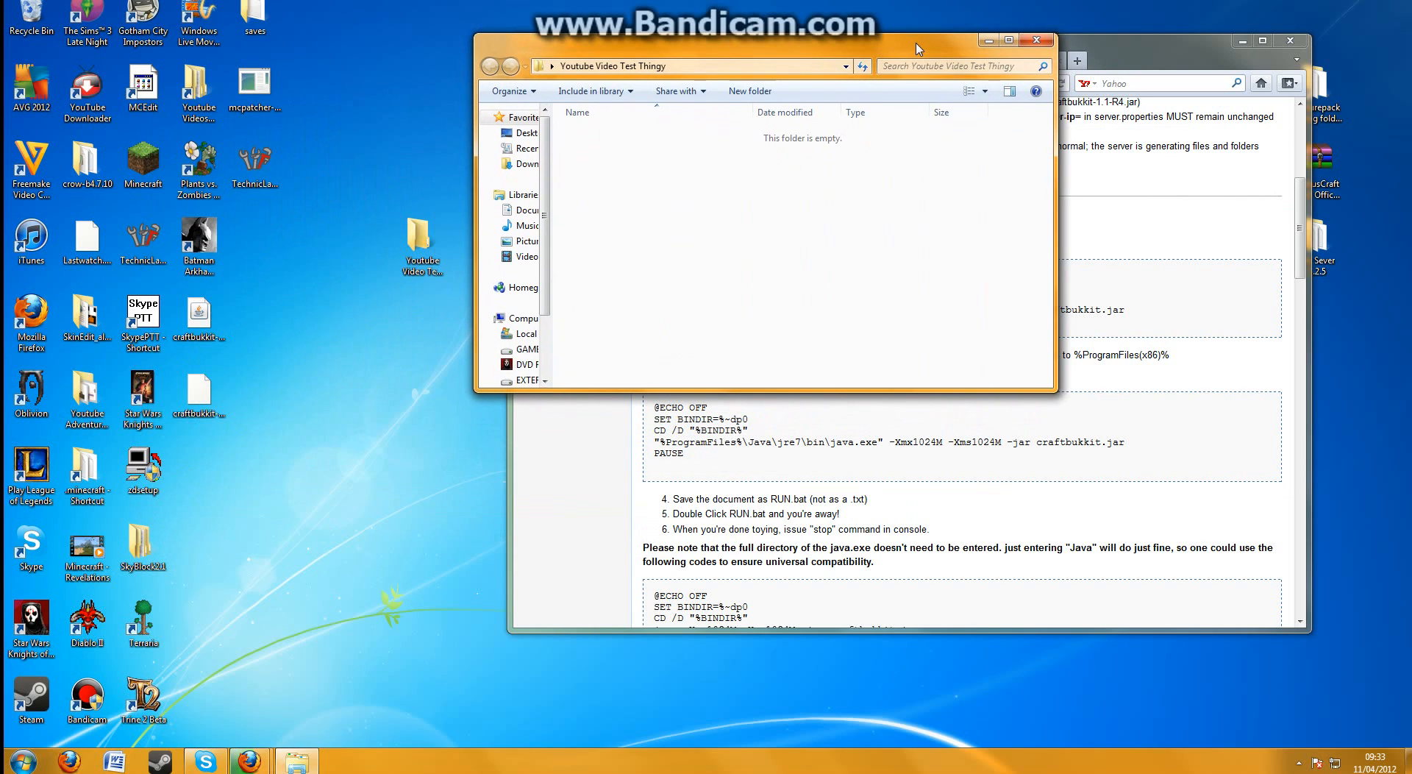
click(985, 500)
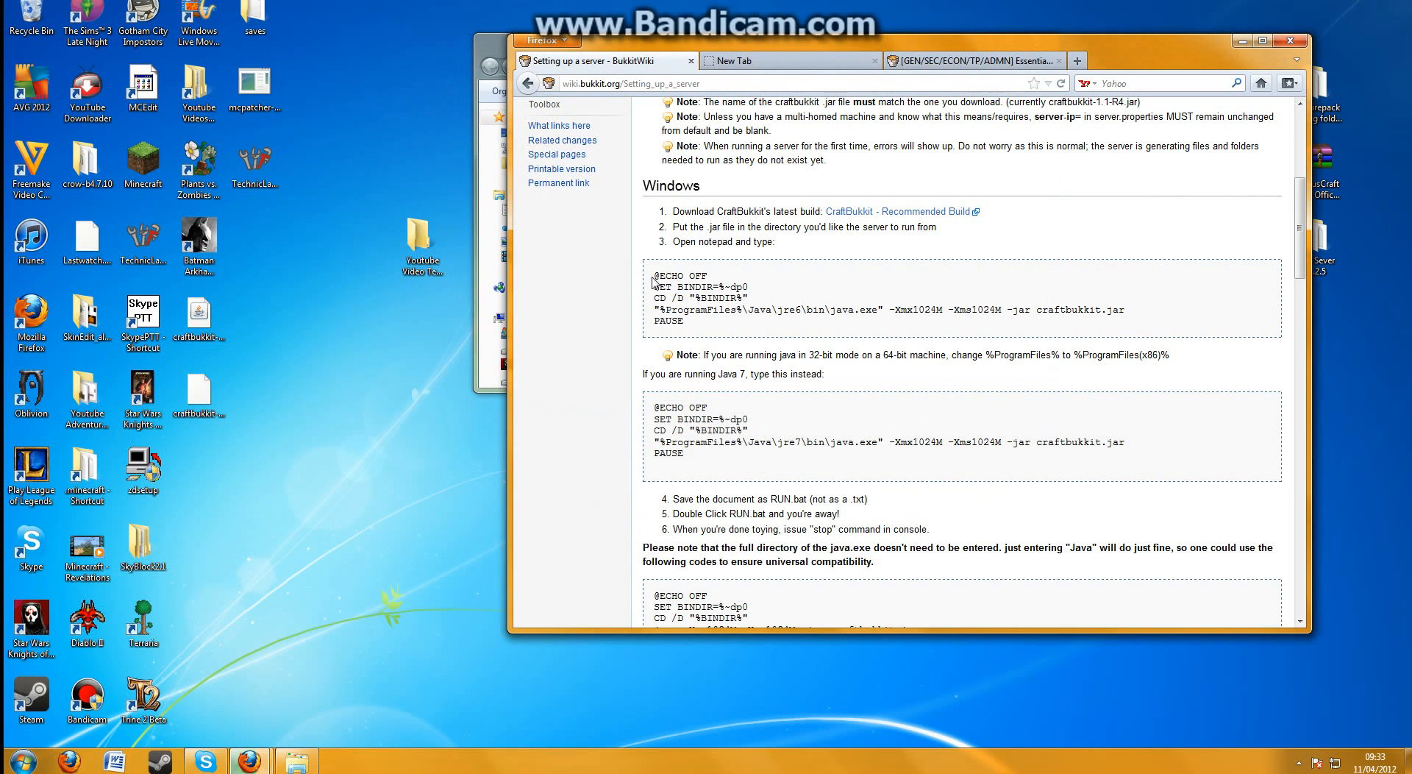
drag(653, 275, 694, 331)
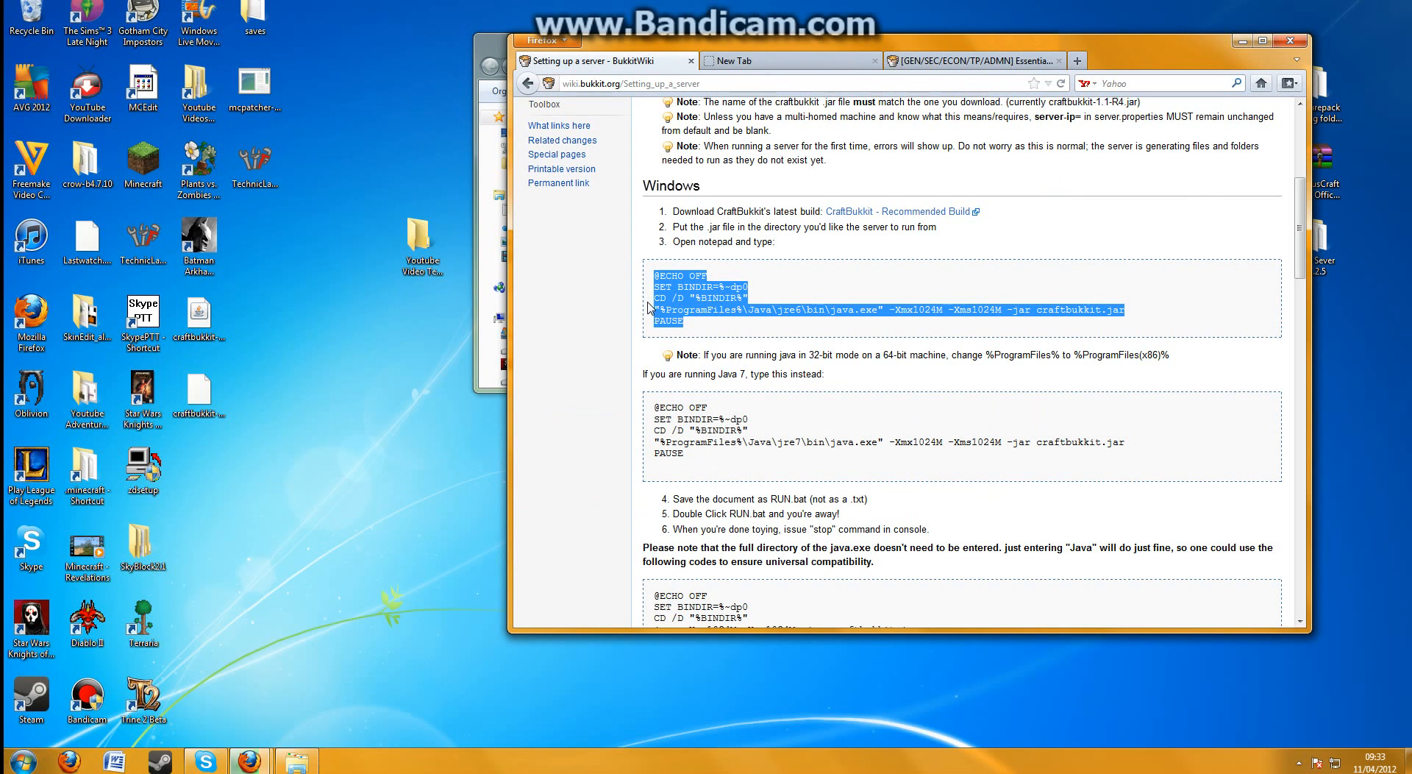
scroll(647, 305, down, 2)
click(644, 340)
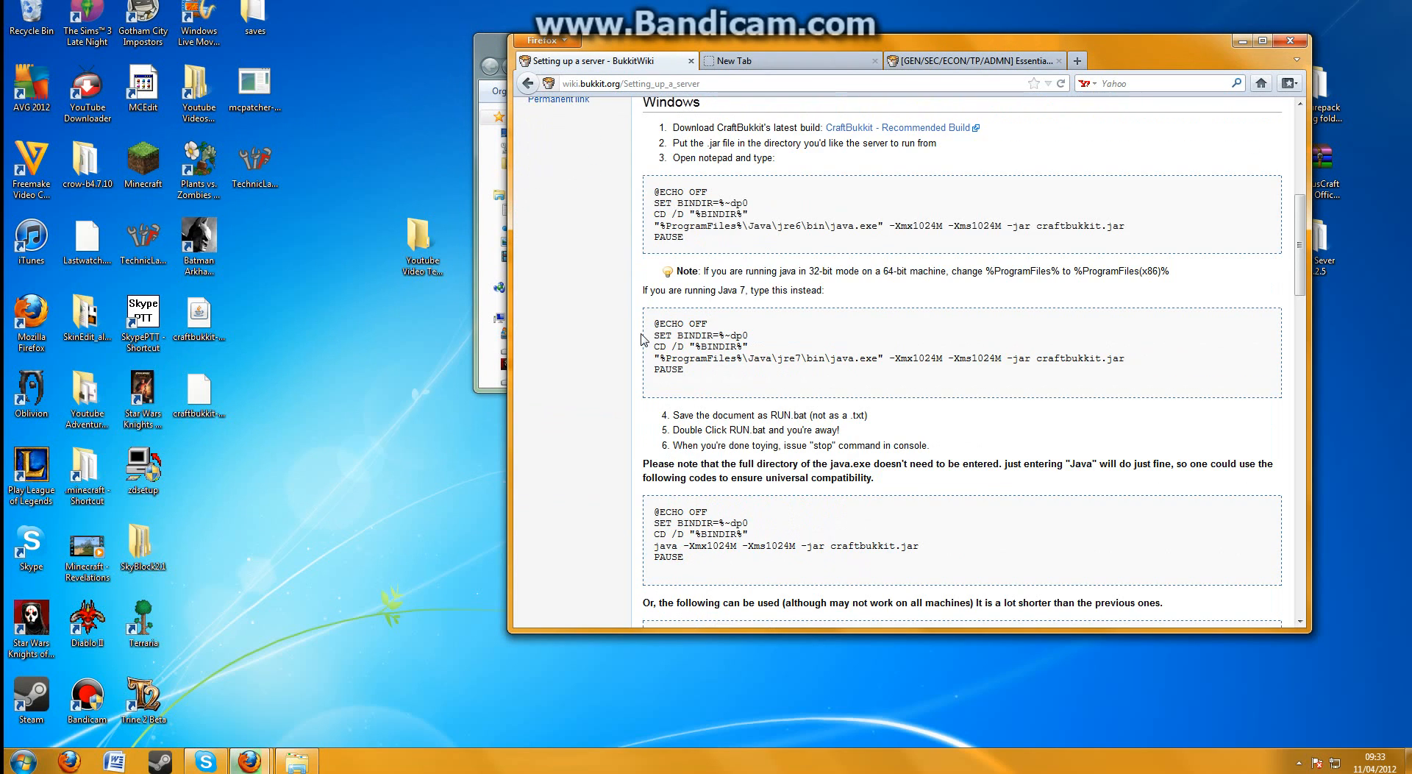
scroll(644, 340, down, 2)
scroll(644, 340, down, 6)
scroll(695, 424, down, 3)
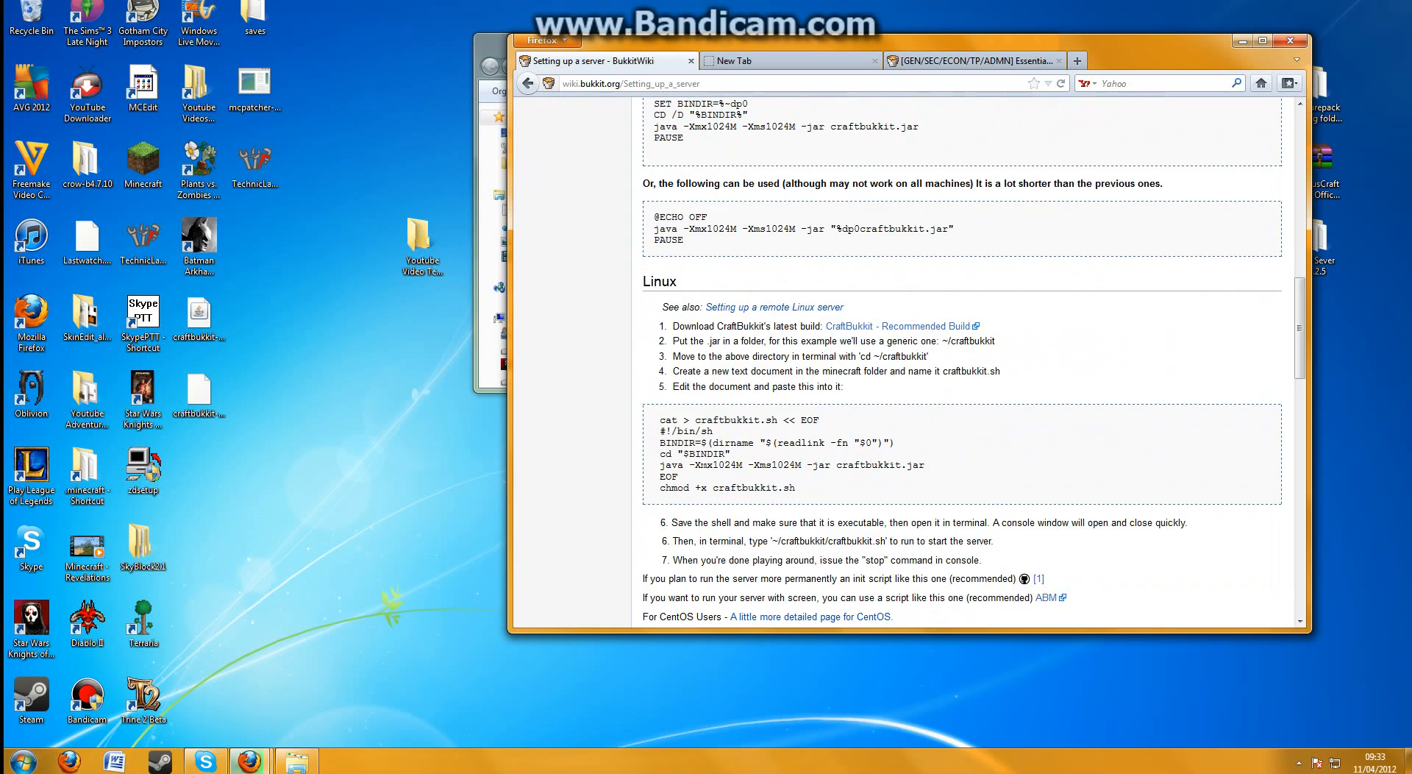
scroll(685, 325, up, 15)
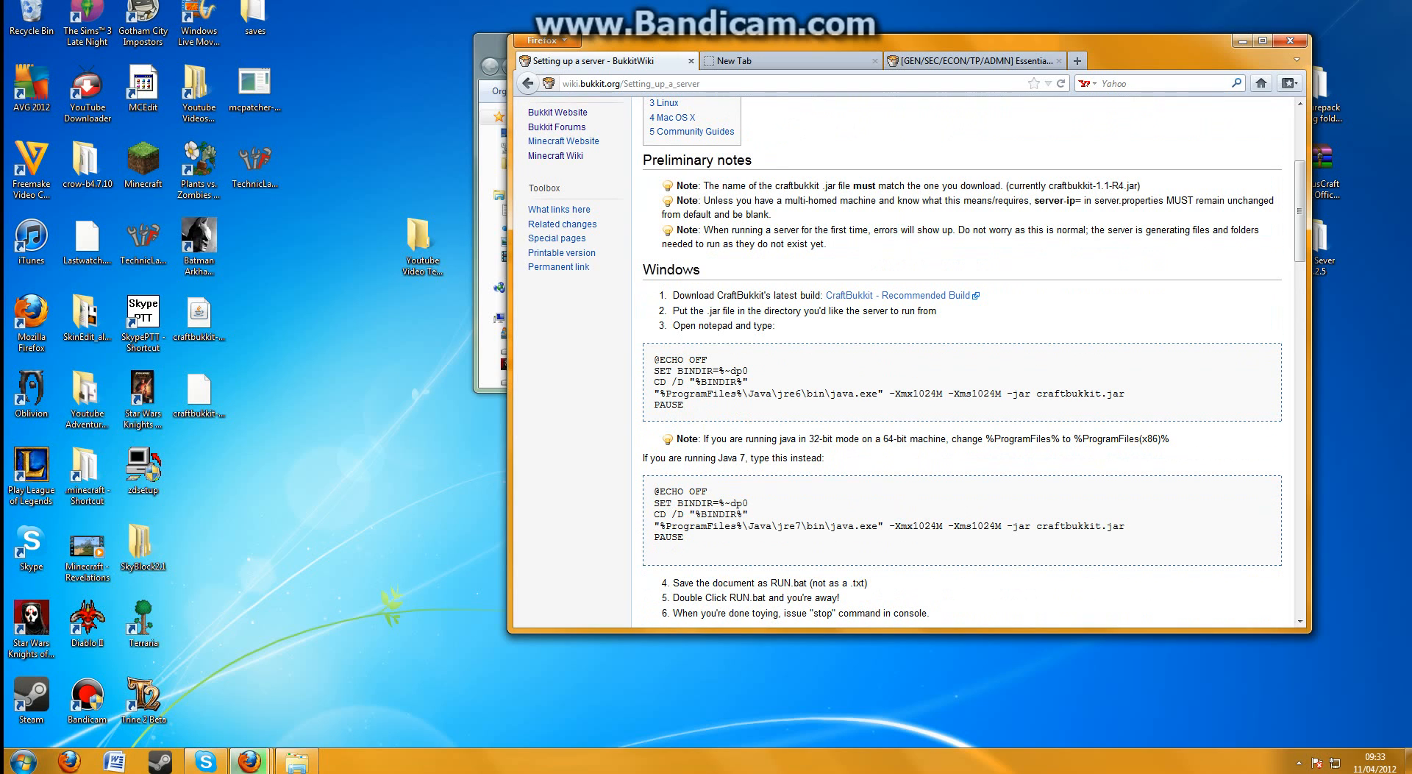
mouse_move(659, 370)
mouse_down()
mouse_move(748, 381)
mouse_move(683, 405)
mouse_move(654, 361)
mouse_up()
right_click(659, 363)
click(674, 374)
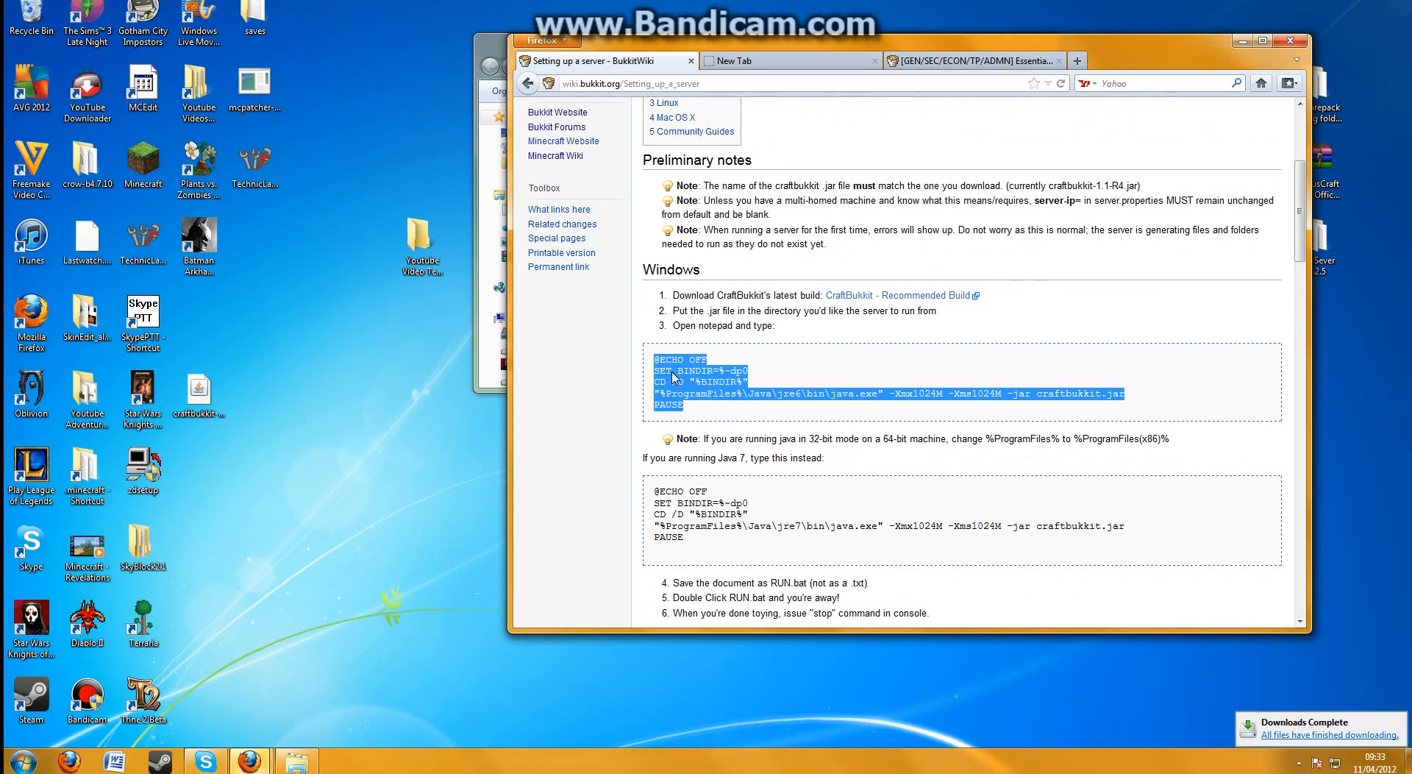
Minimize the browser and move the downloaded CraftBukkit jar from the desktop into the Youtube Video Test Thingy folder
click(1242, 40)
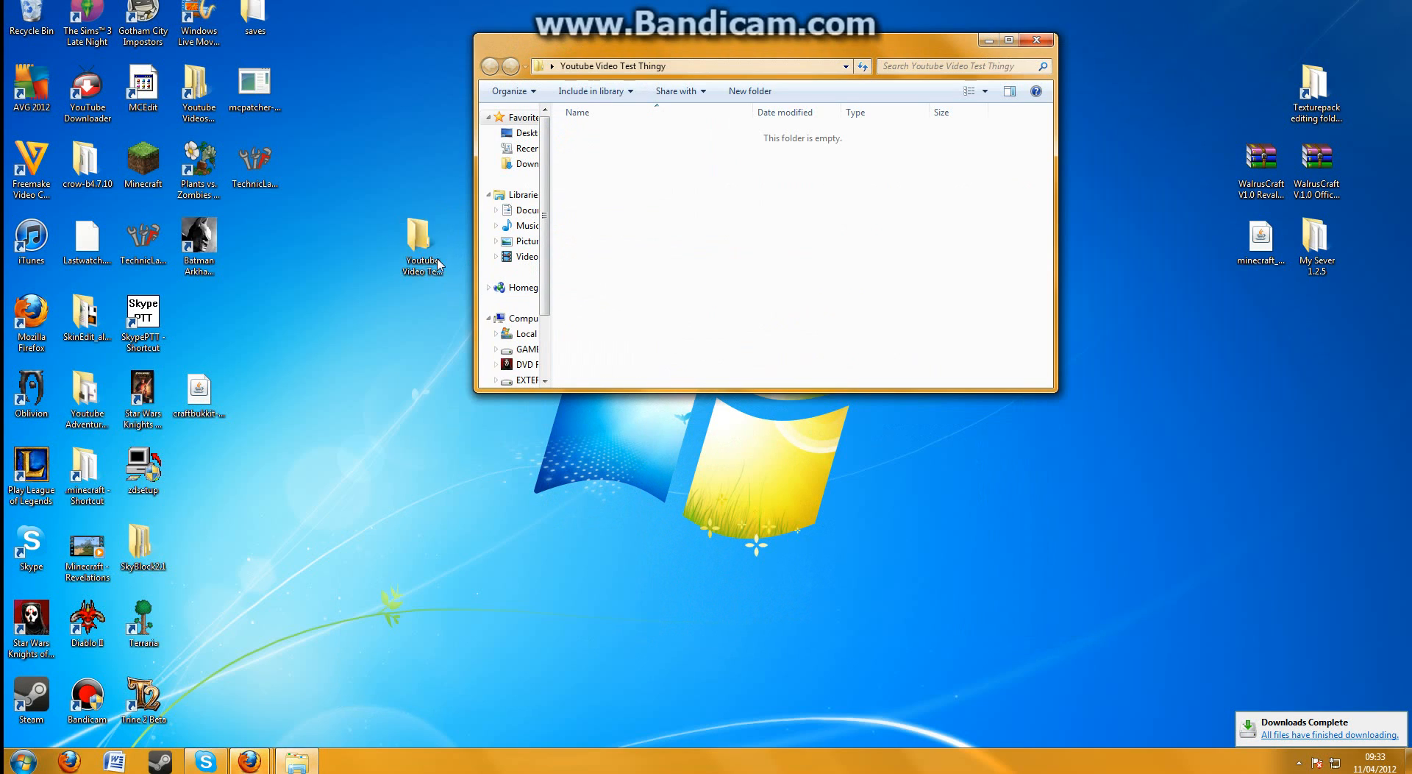
drag(209, 413, 764, 259)
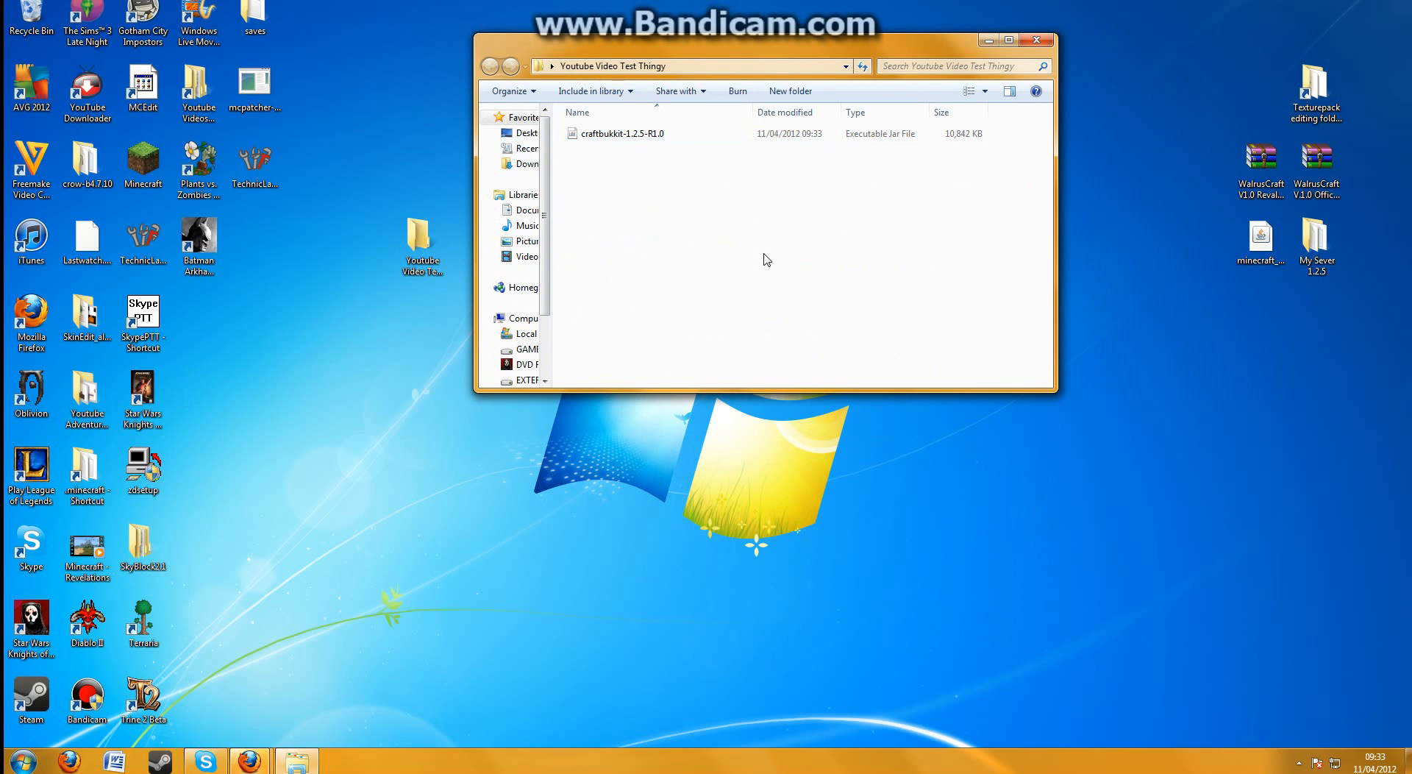
right_click(706, 134)
click(605, 166)
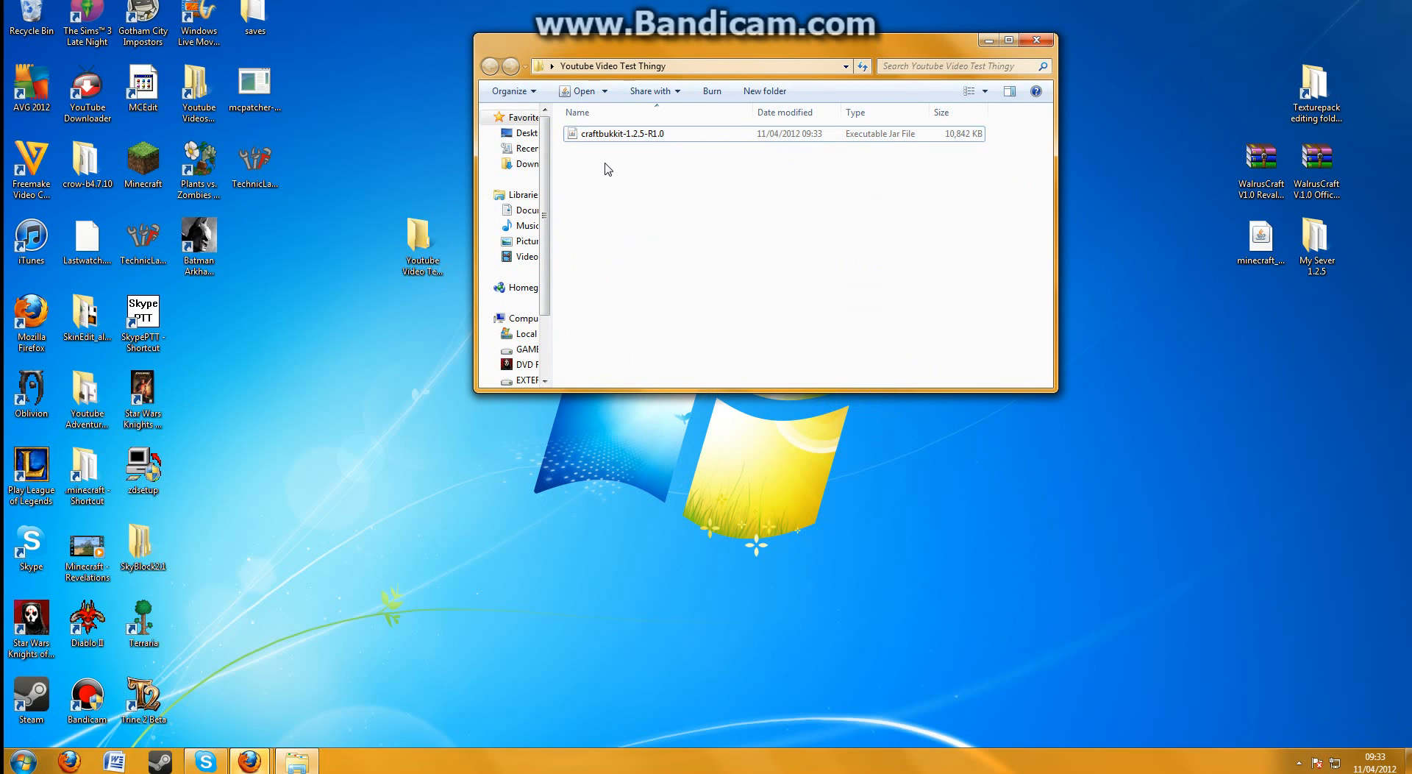
Create a text document named New Text Document in the folder and paste the copied startup script into it
right_click(605, 163)
mouse_move(655, 341)
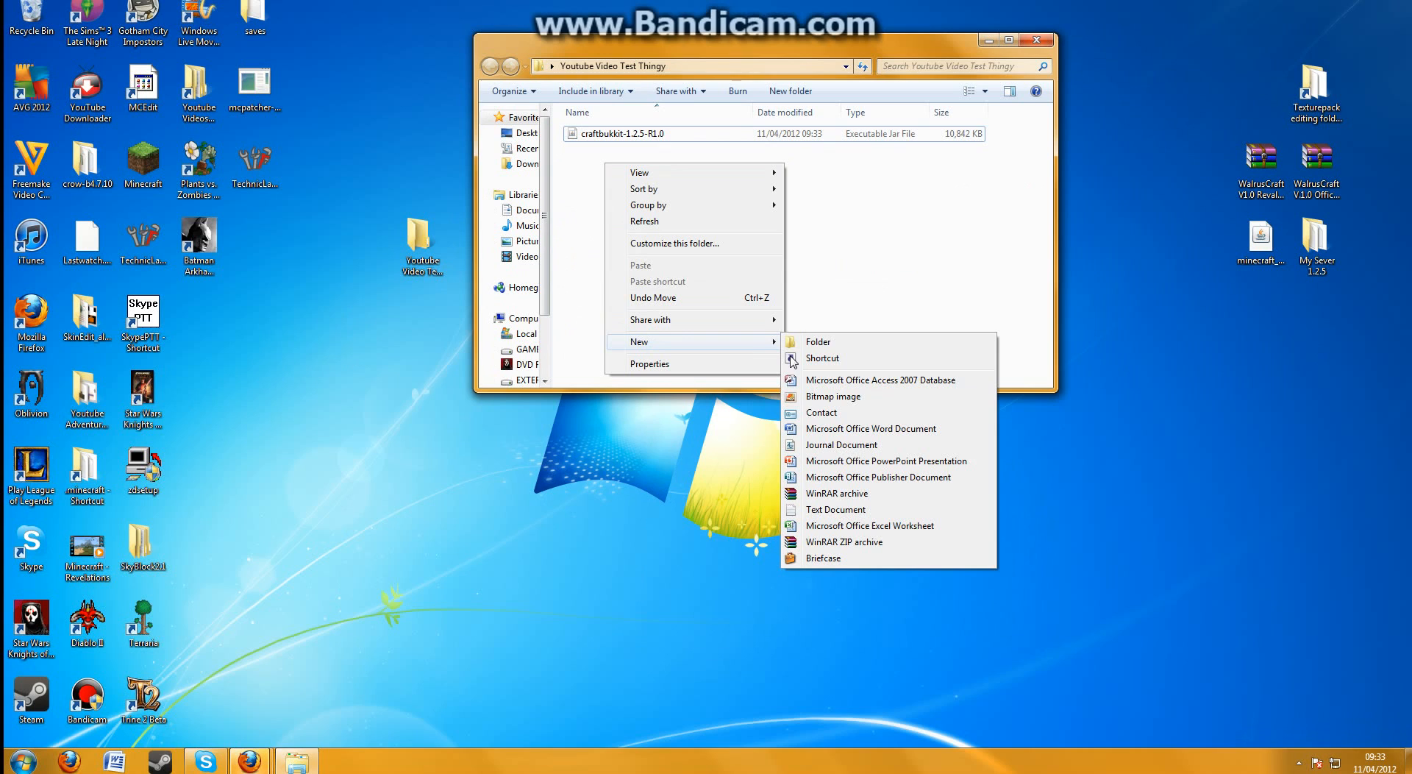
click(829, 507)
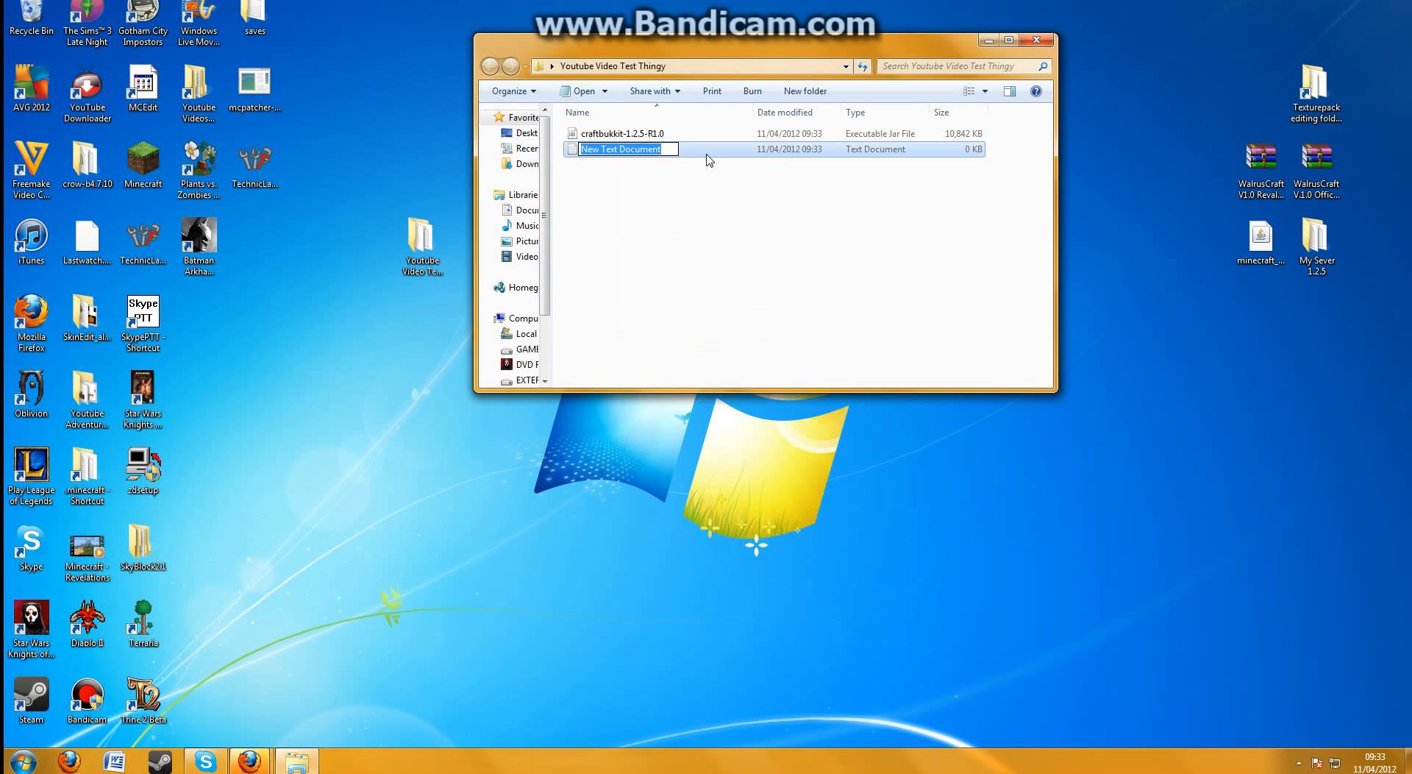
click(711, 153)
key(Return)
right_click(647, 247)
click(683, 310)
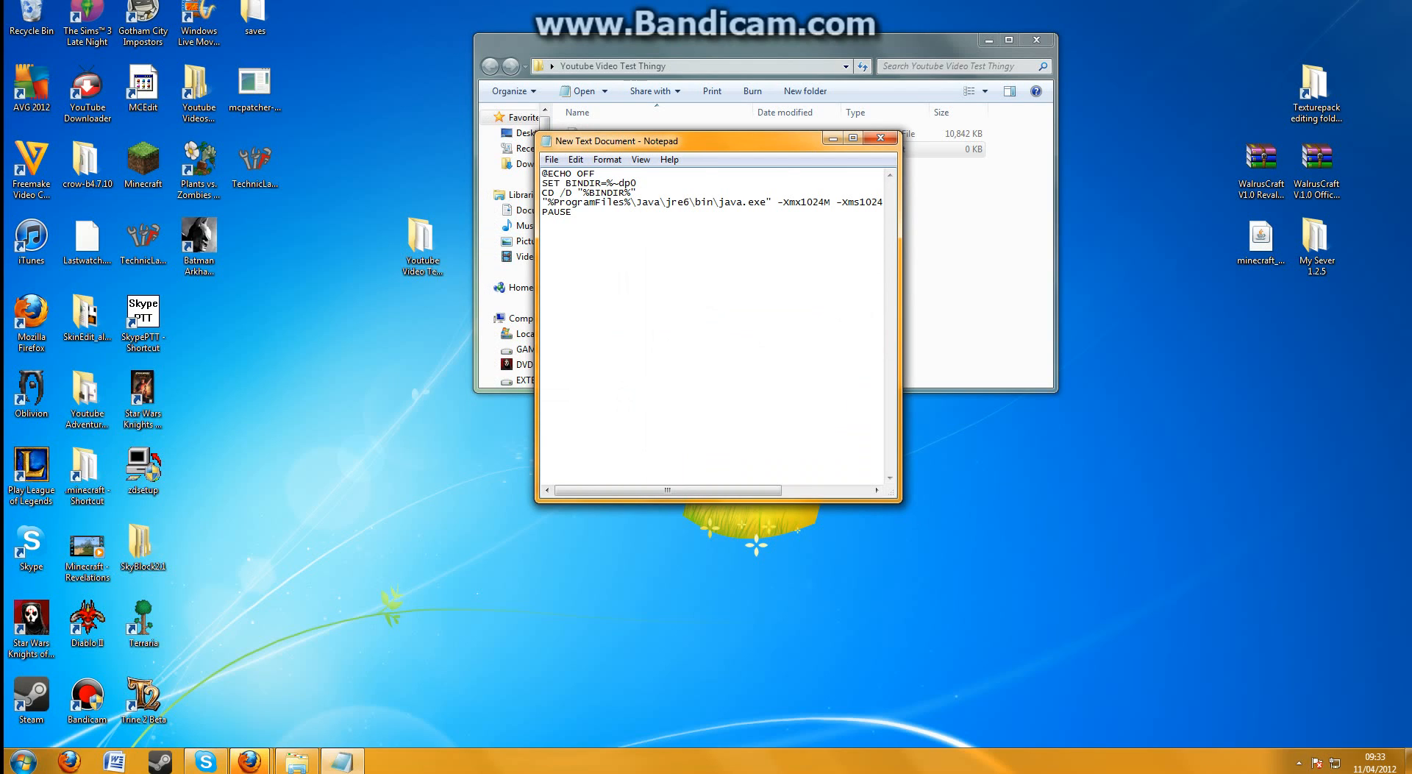
Change %ProgramFiles% to %ProgramFiles(x86)% in the script's Java path, then save and close the document
text((x86)
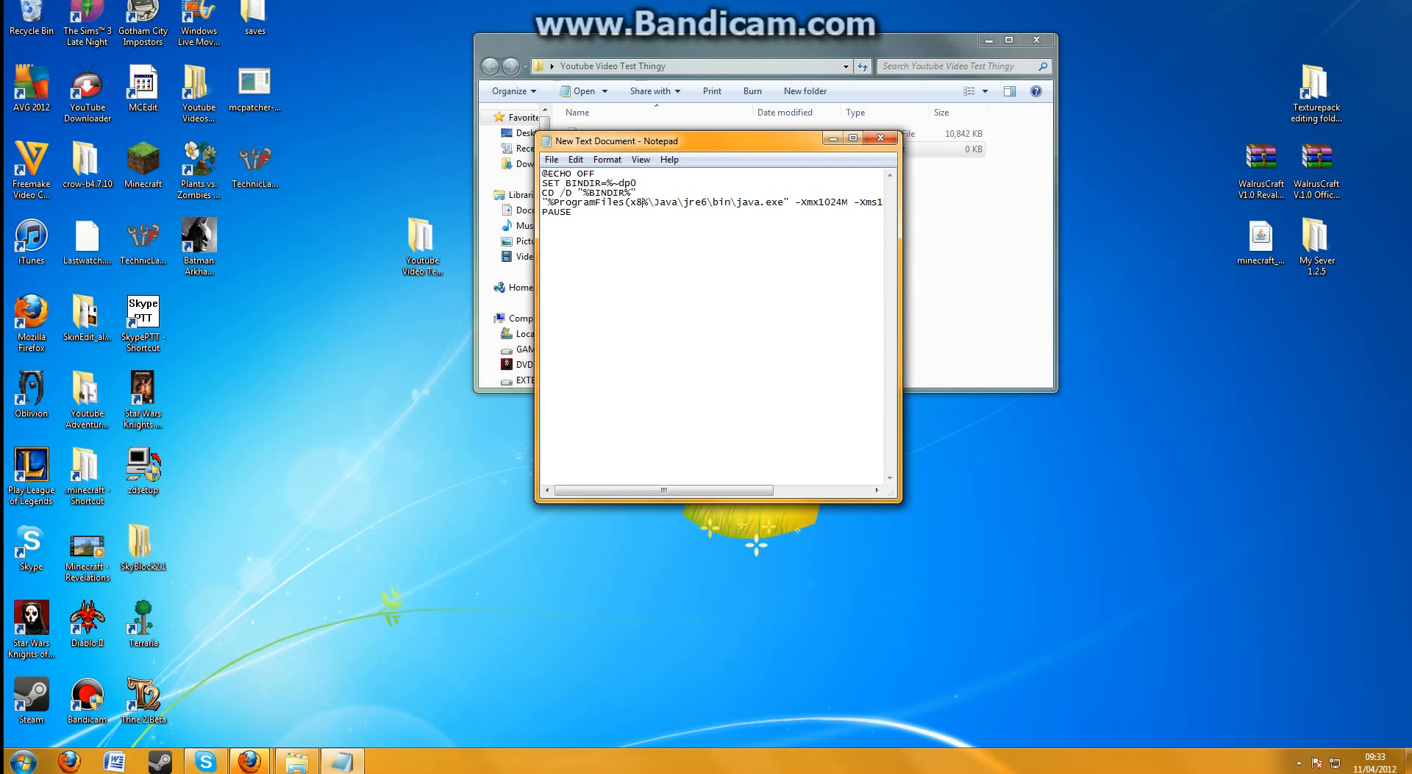
text())
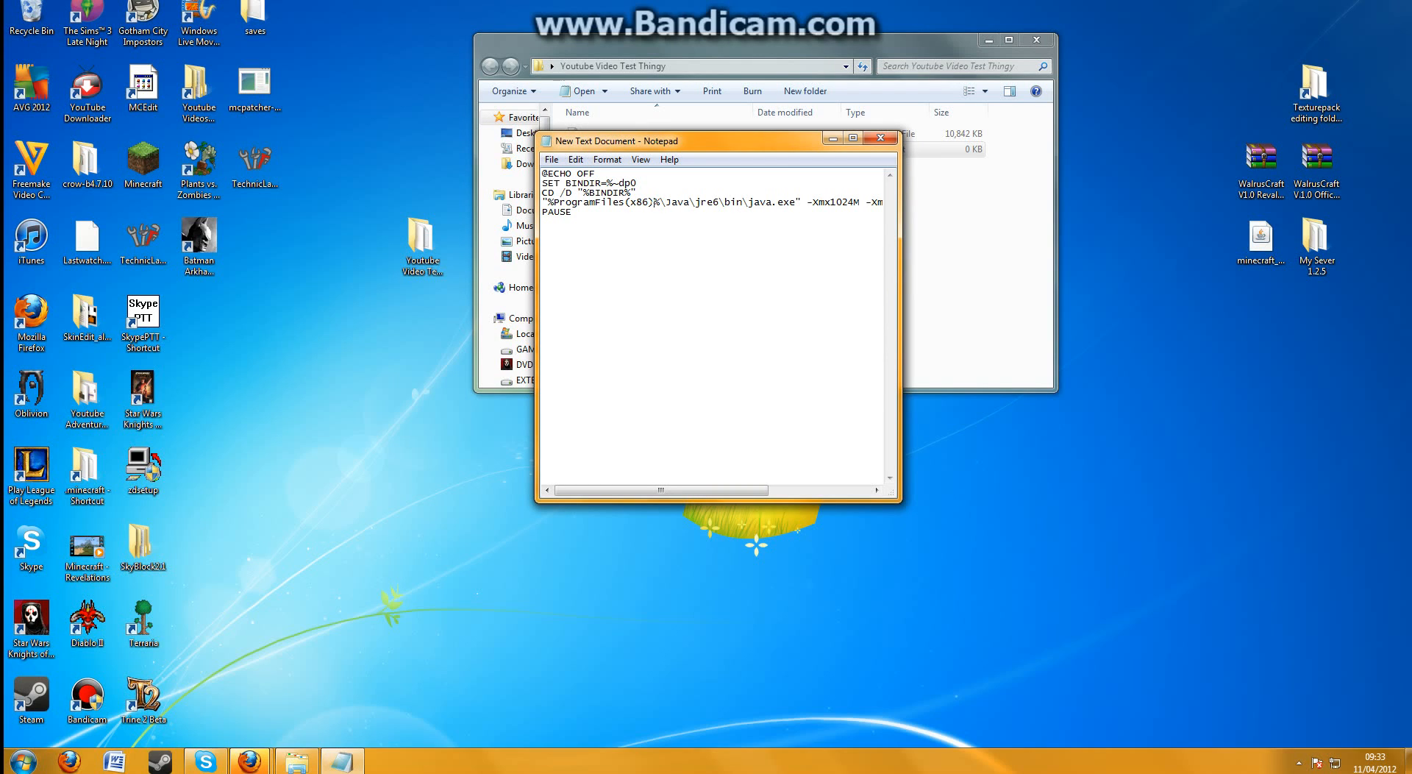
click(552, 159)
click(574, 210)
click(894, 144)
Reopen New Text Document and save a copy as Start.bat with the file type All Files, then close Notepad
double_click(695, 150)
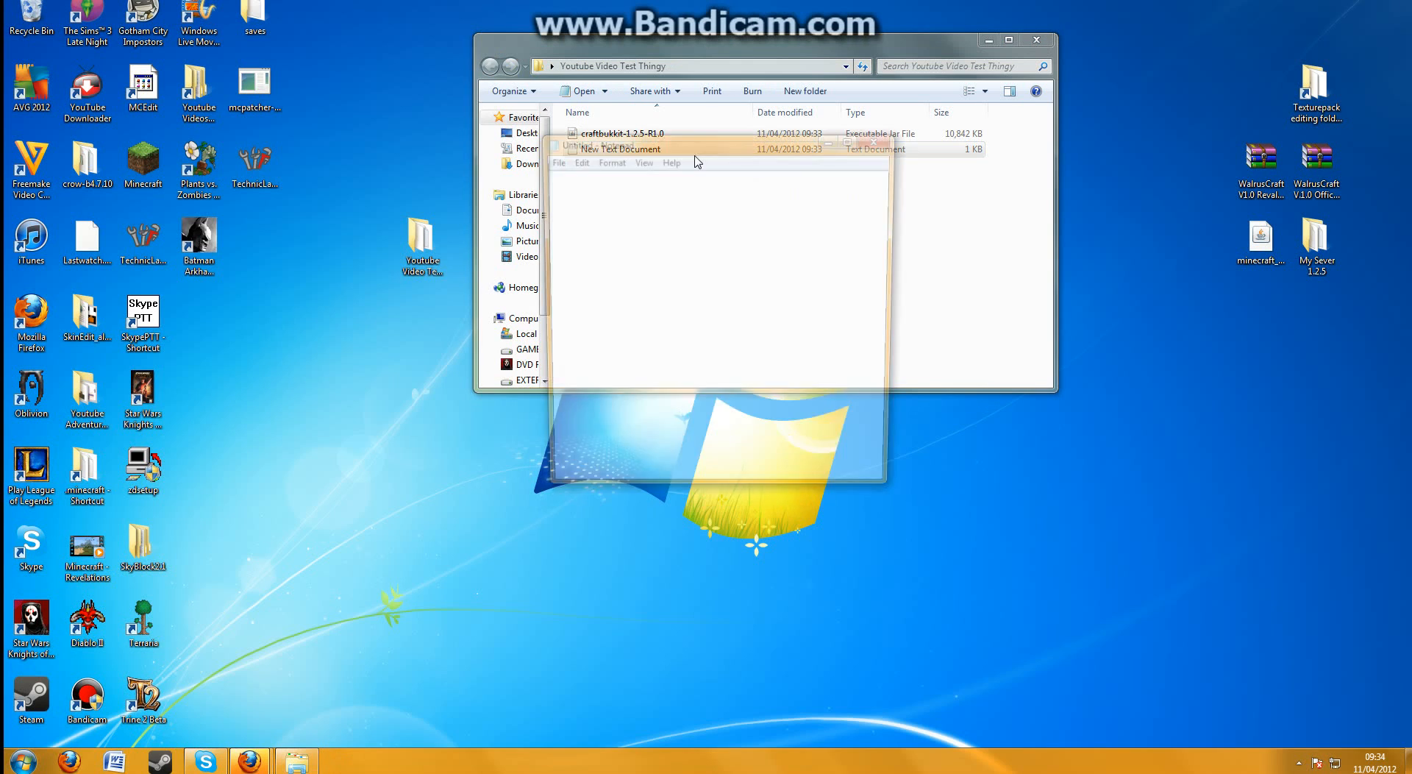
click(551, 160)
click(589, 227)
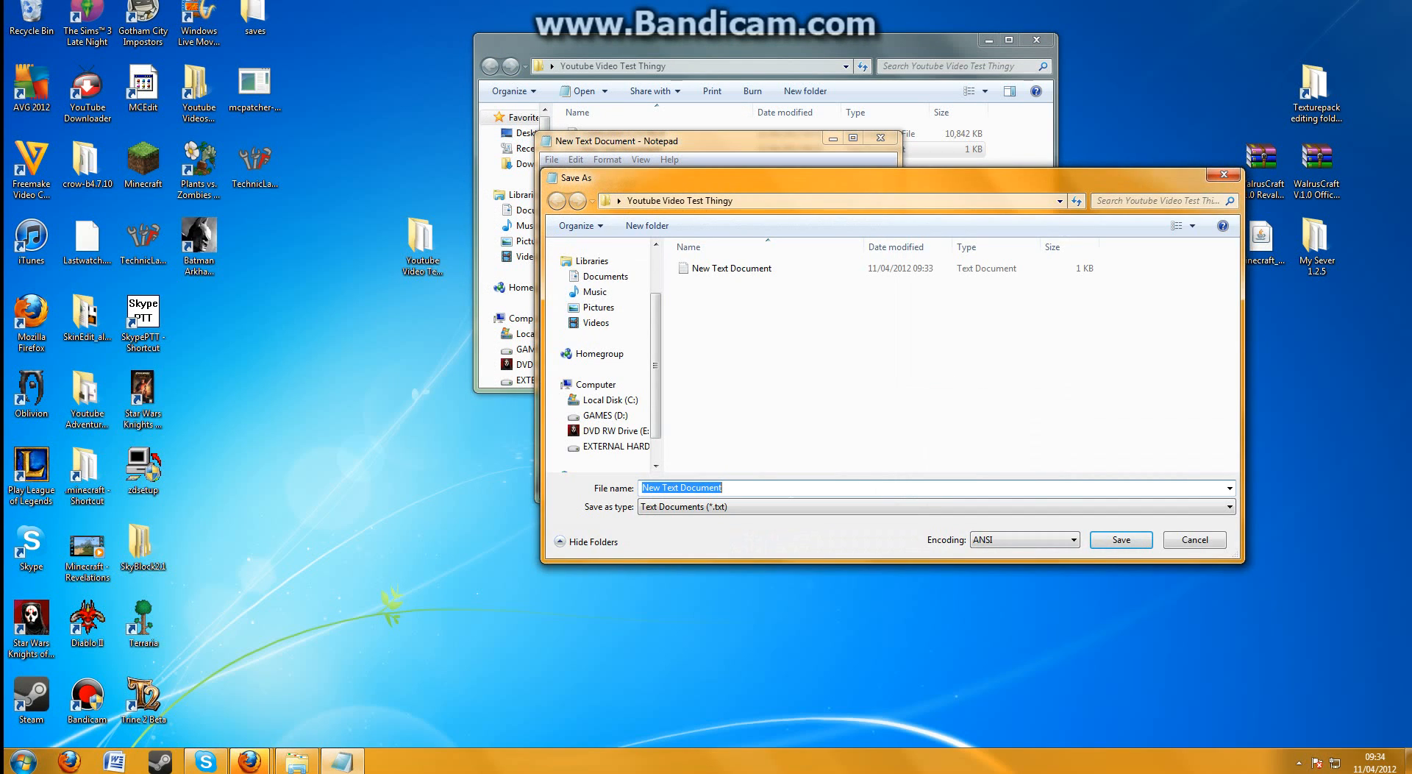
text(Start.bat)
click(856, 509)
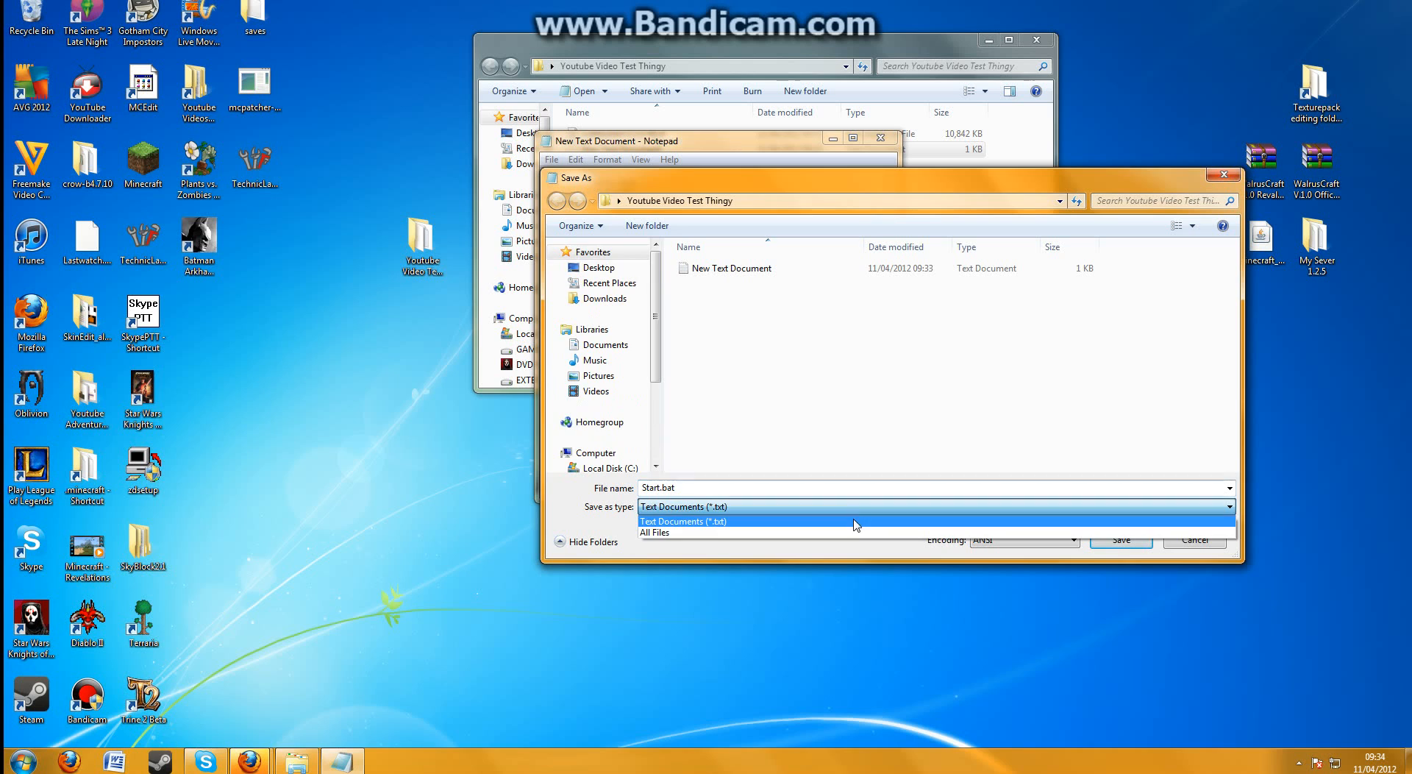
click(849, 530)
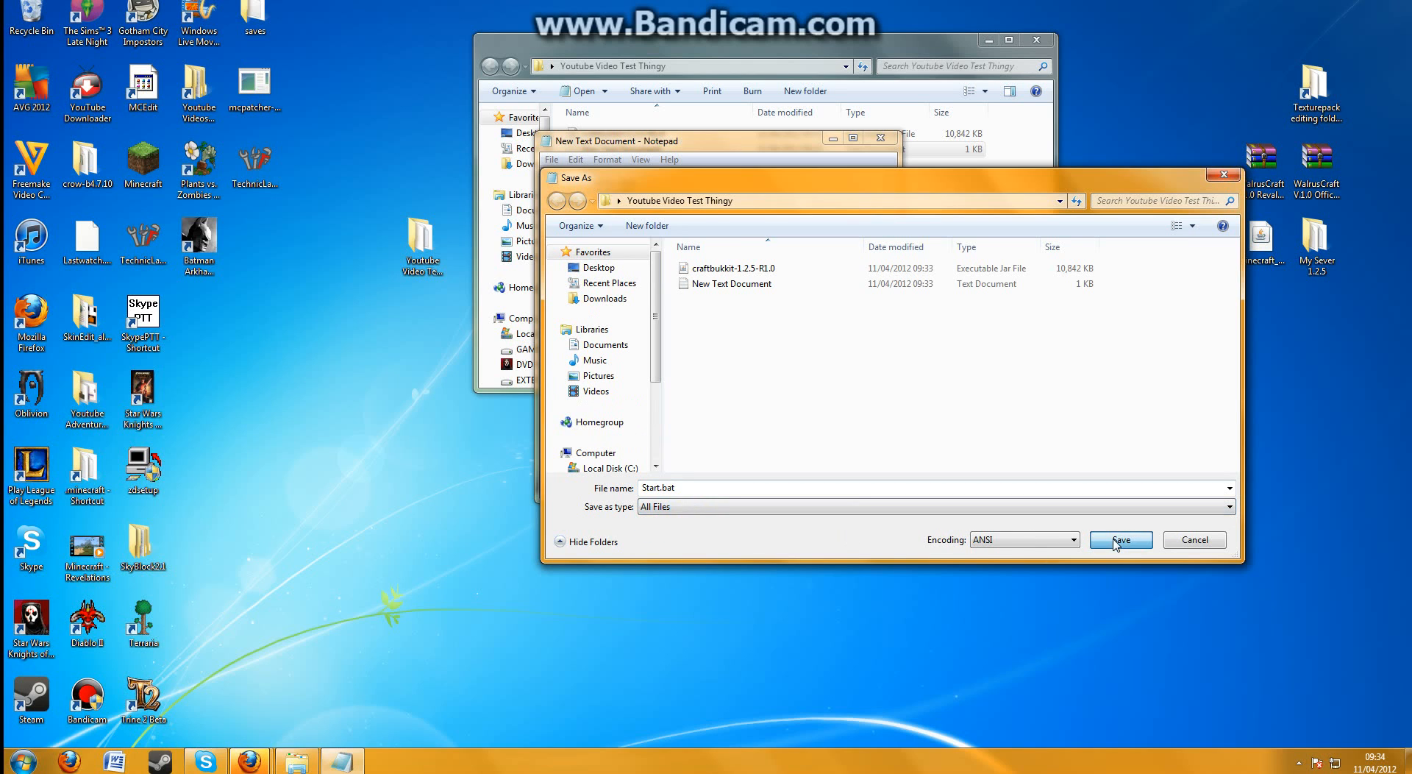
click(1114, 539)
click(889, 143)
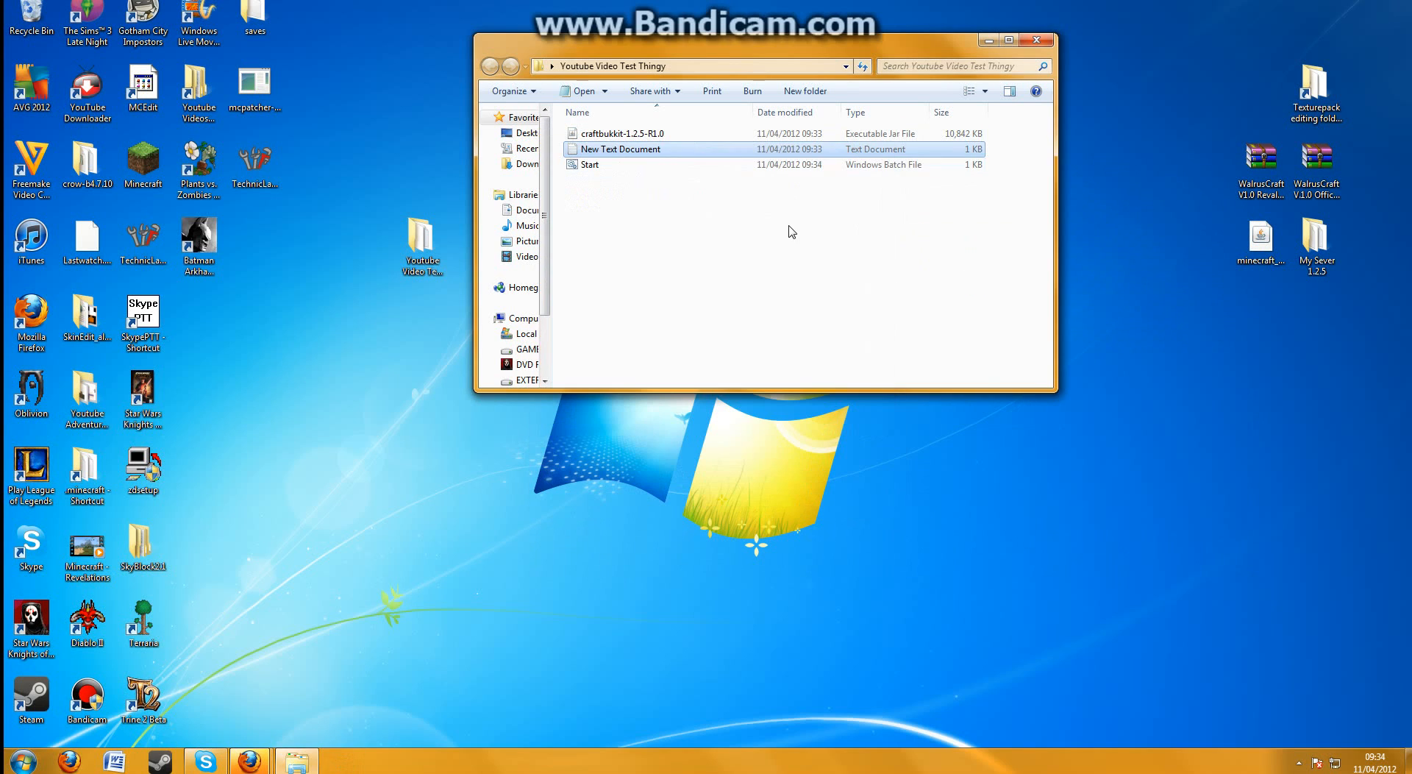
Delete New Text Document from the server folder, keeping the Start batch file
click(750, 165)
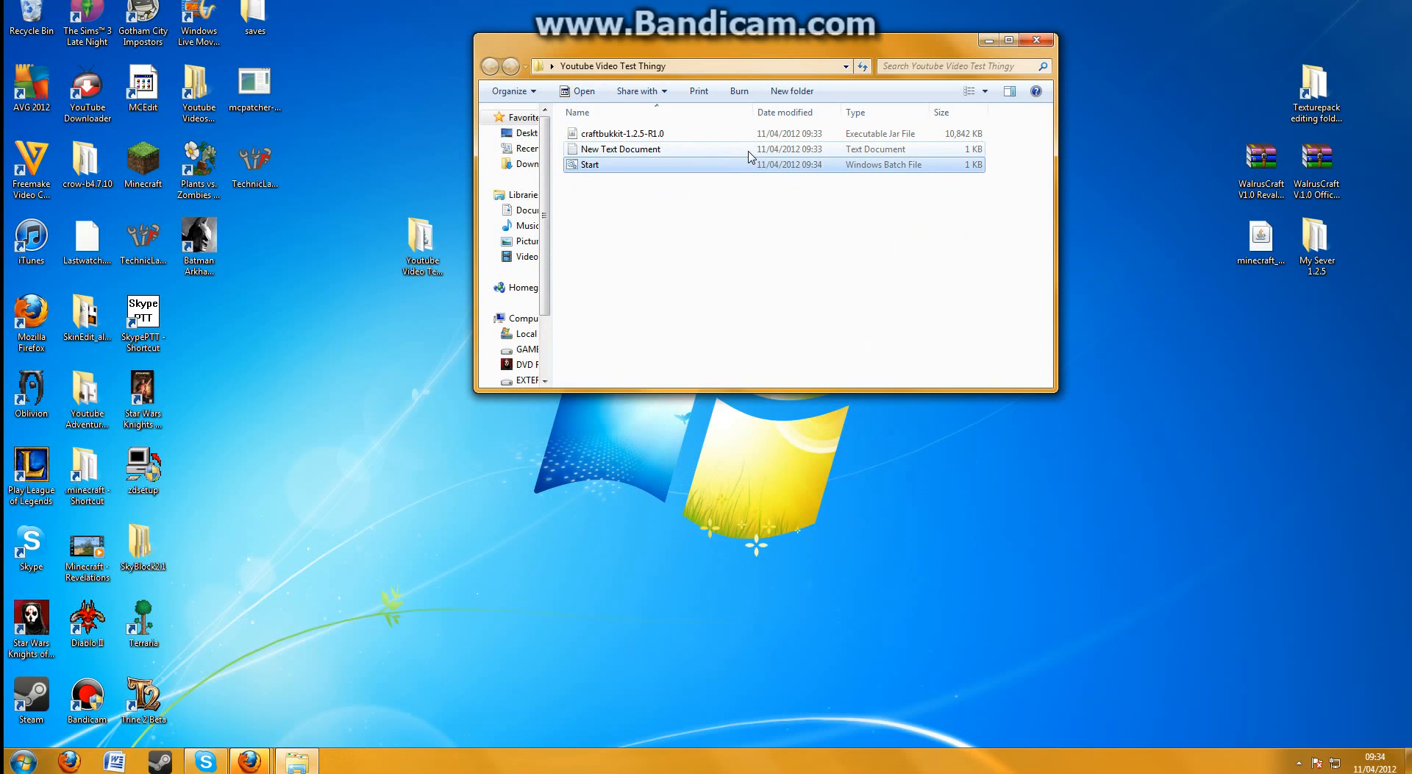
click(749, 153)
key(Delete)
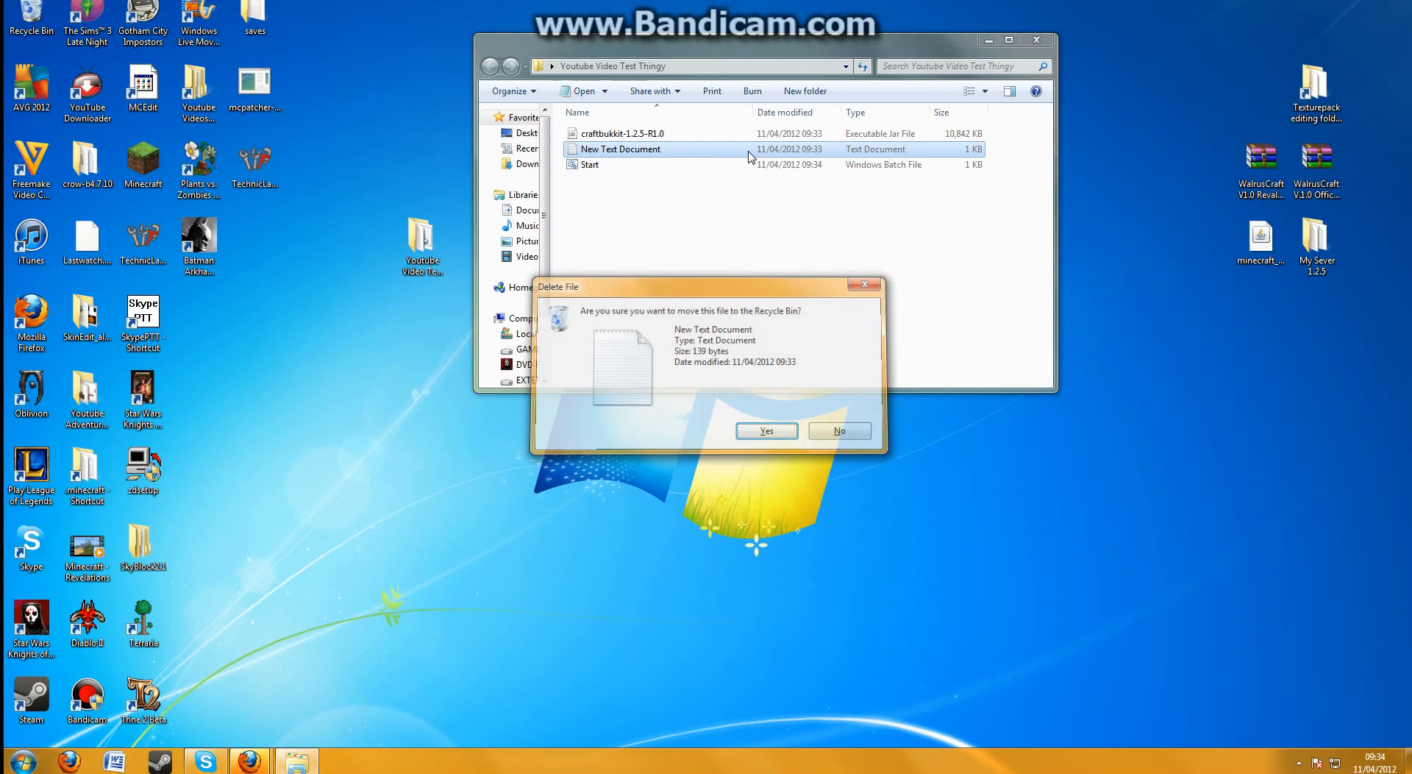
key(Return)
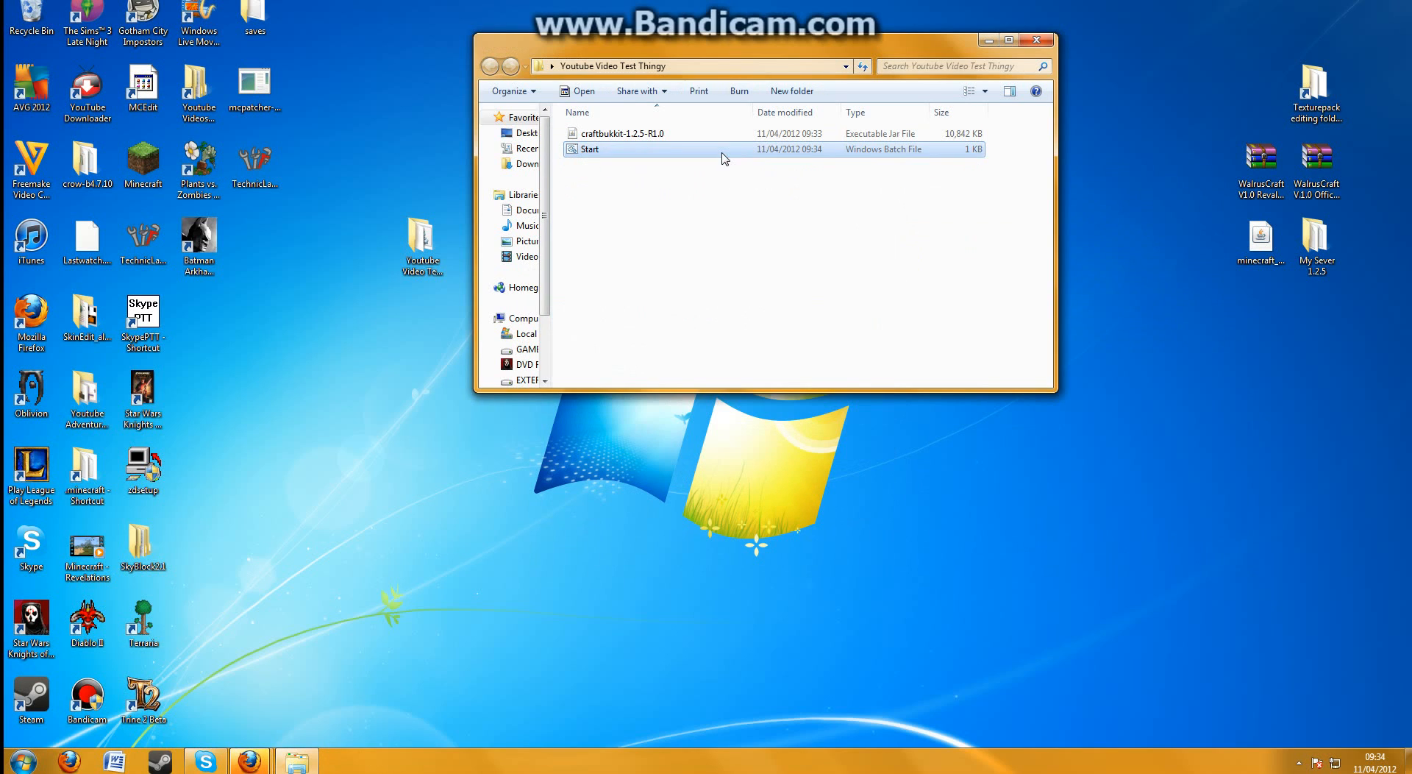
Try to launch the server with the Start batch file and dismiss its console window
double_click(677, 150)
drag(471, 110, 735, 231)
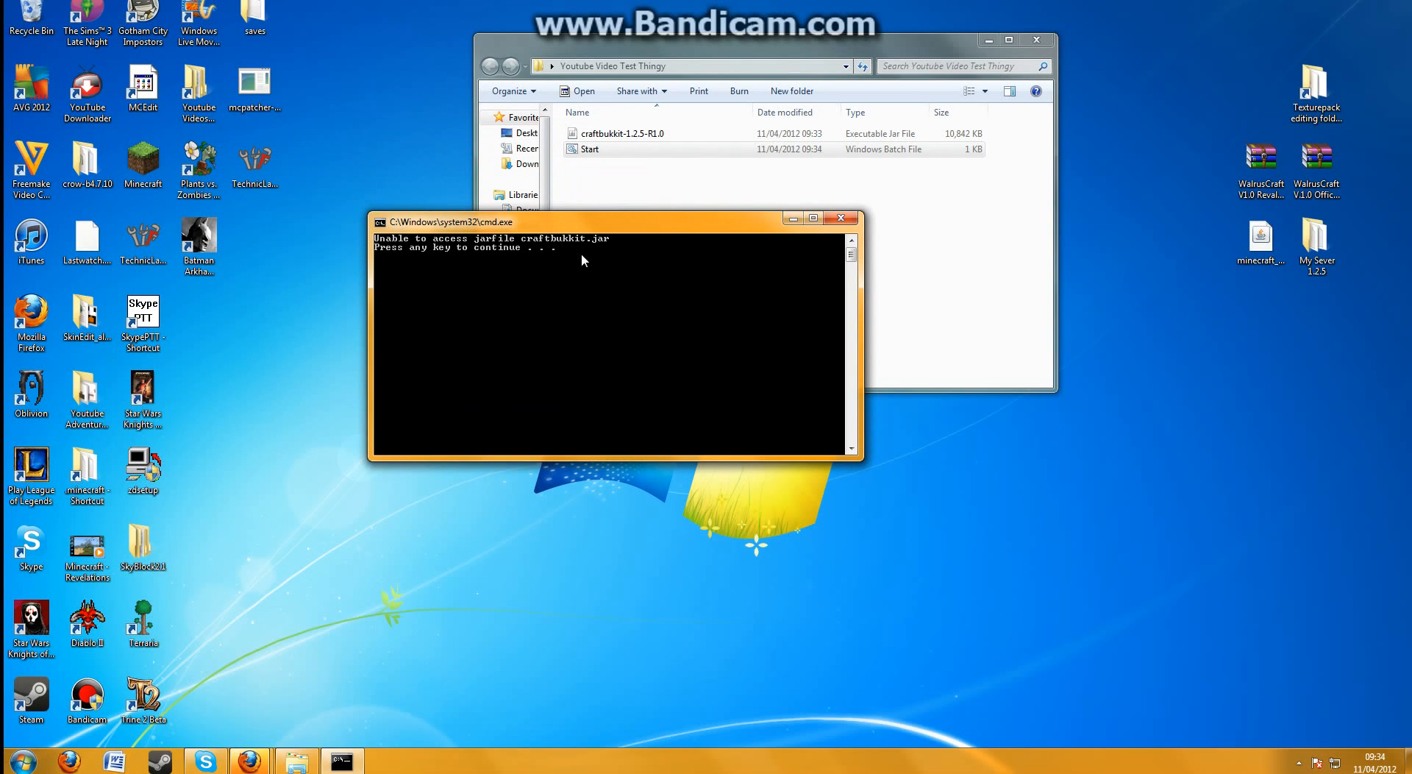
key(Return)
Rename the craftbukkit-1.2.5-R1.0 jar file as craftbukkit
click(631, 134)
right_click(631, 133)
click(657, 380)
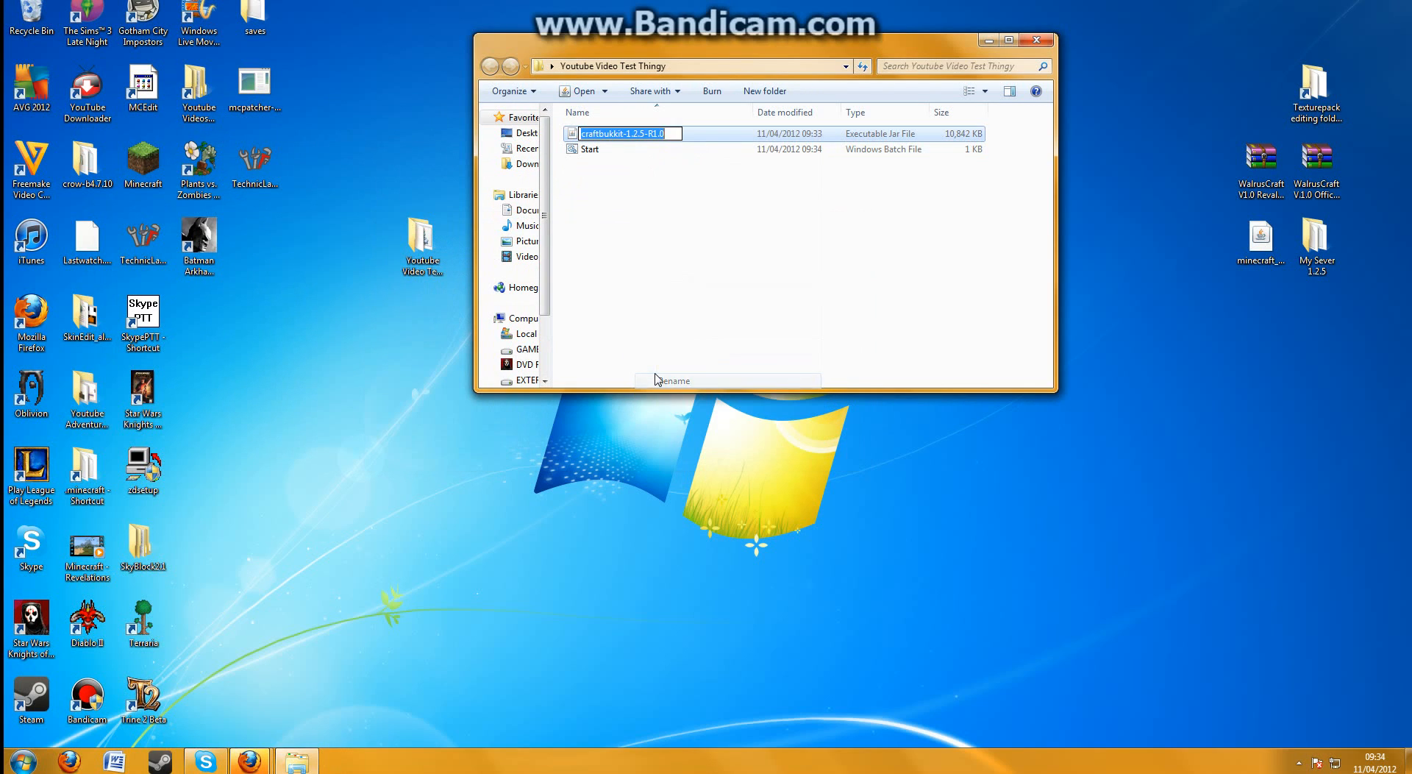
text(crafy)
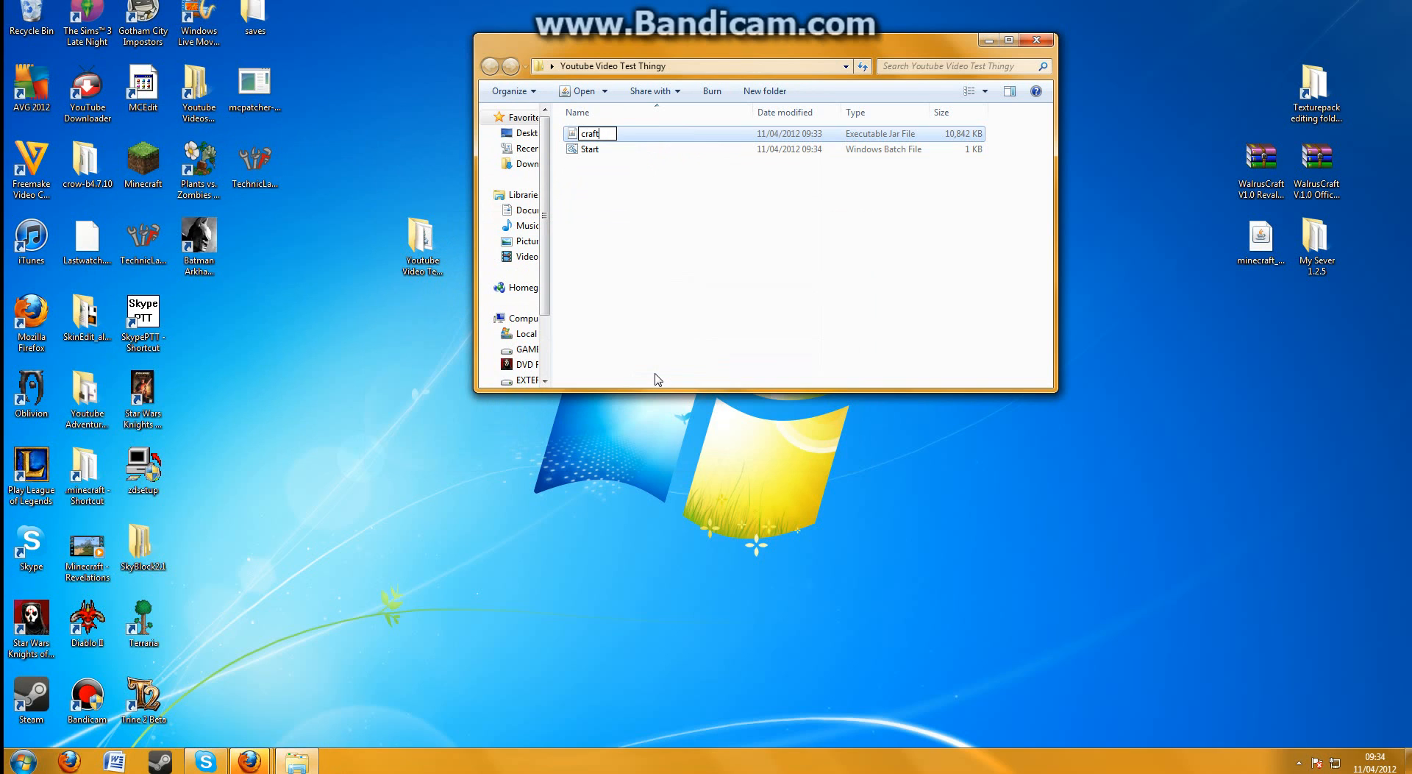
text(bukkit)
key(Return)
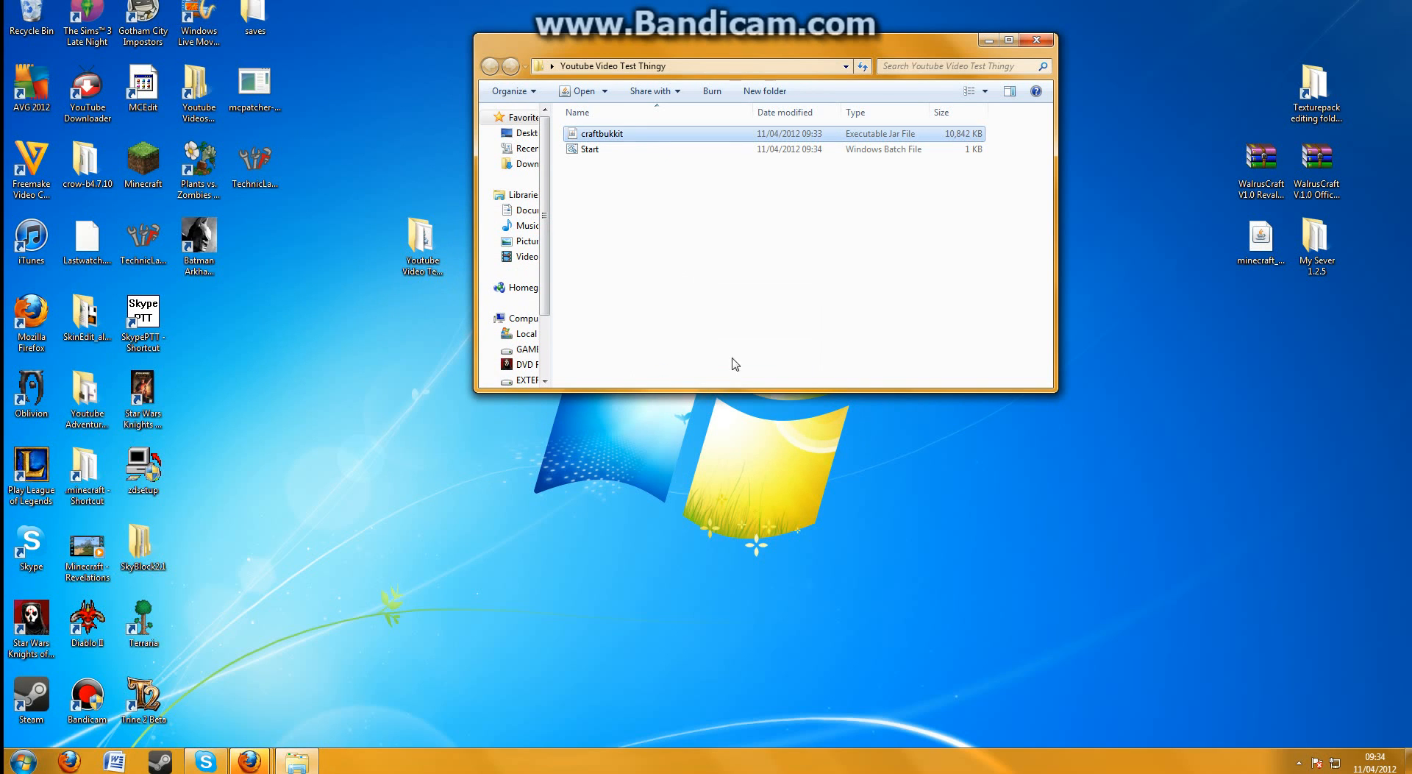
Launch the server with the Start batch file and follow its console while the server files and worlds are generated
double_click(686, 151)
drag(384, 112, 436, 107)
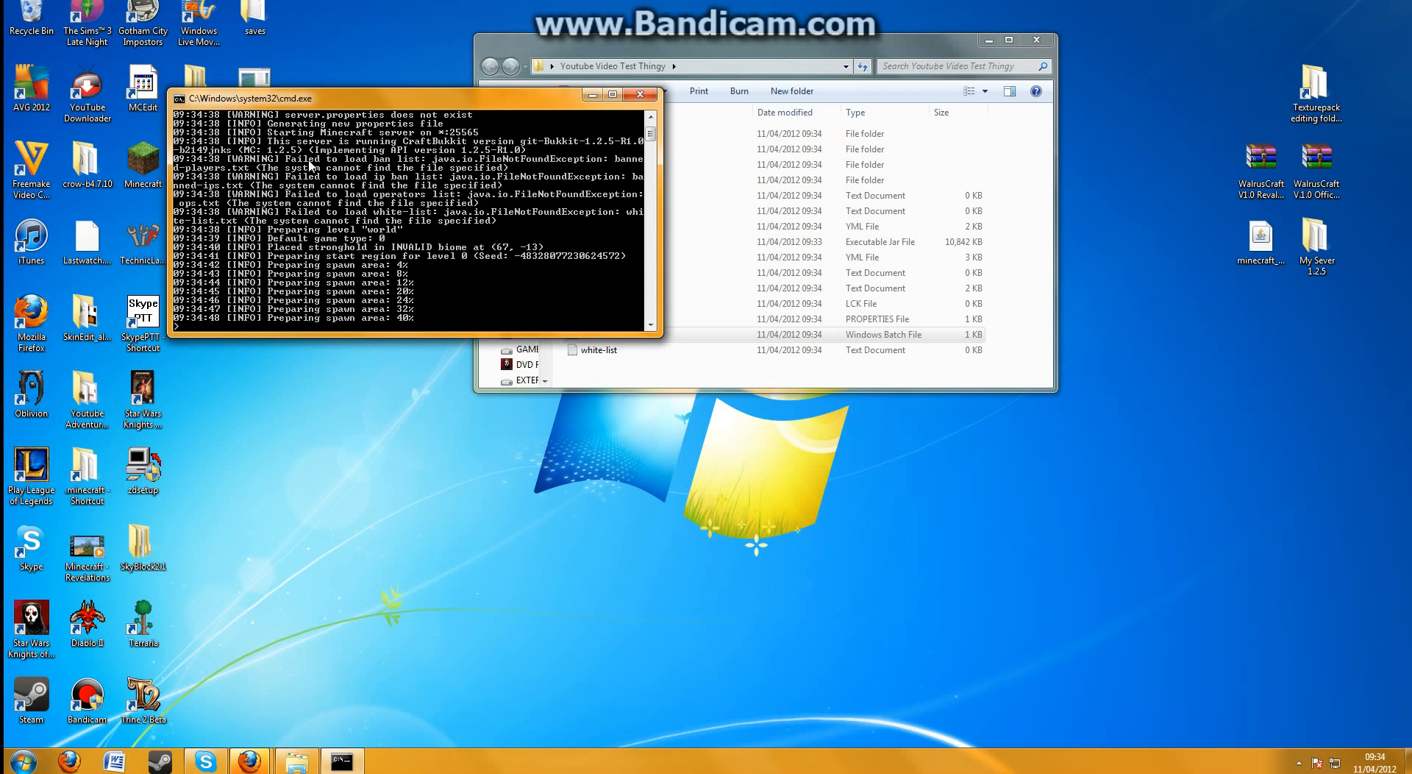
scroll(370, 199, up, 1)
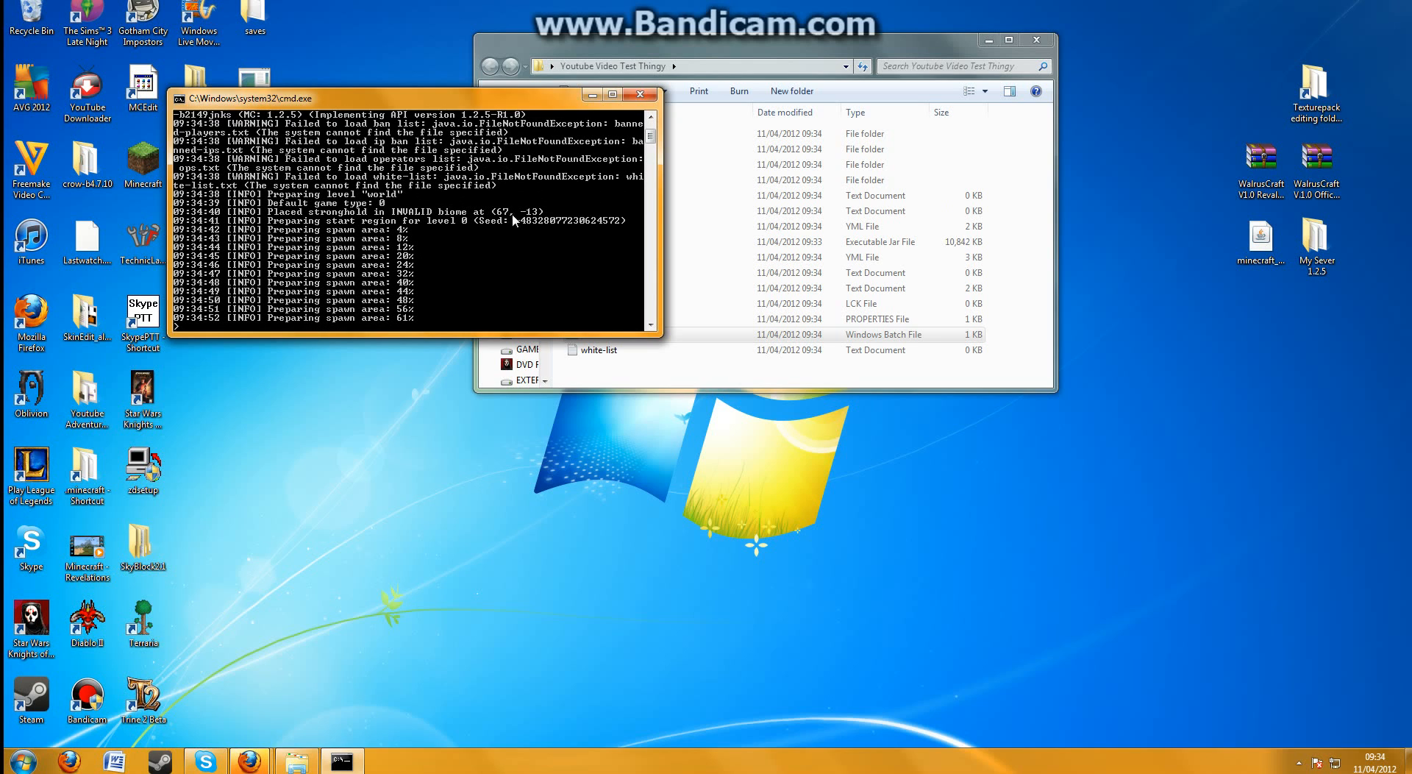
click(626, 371)
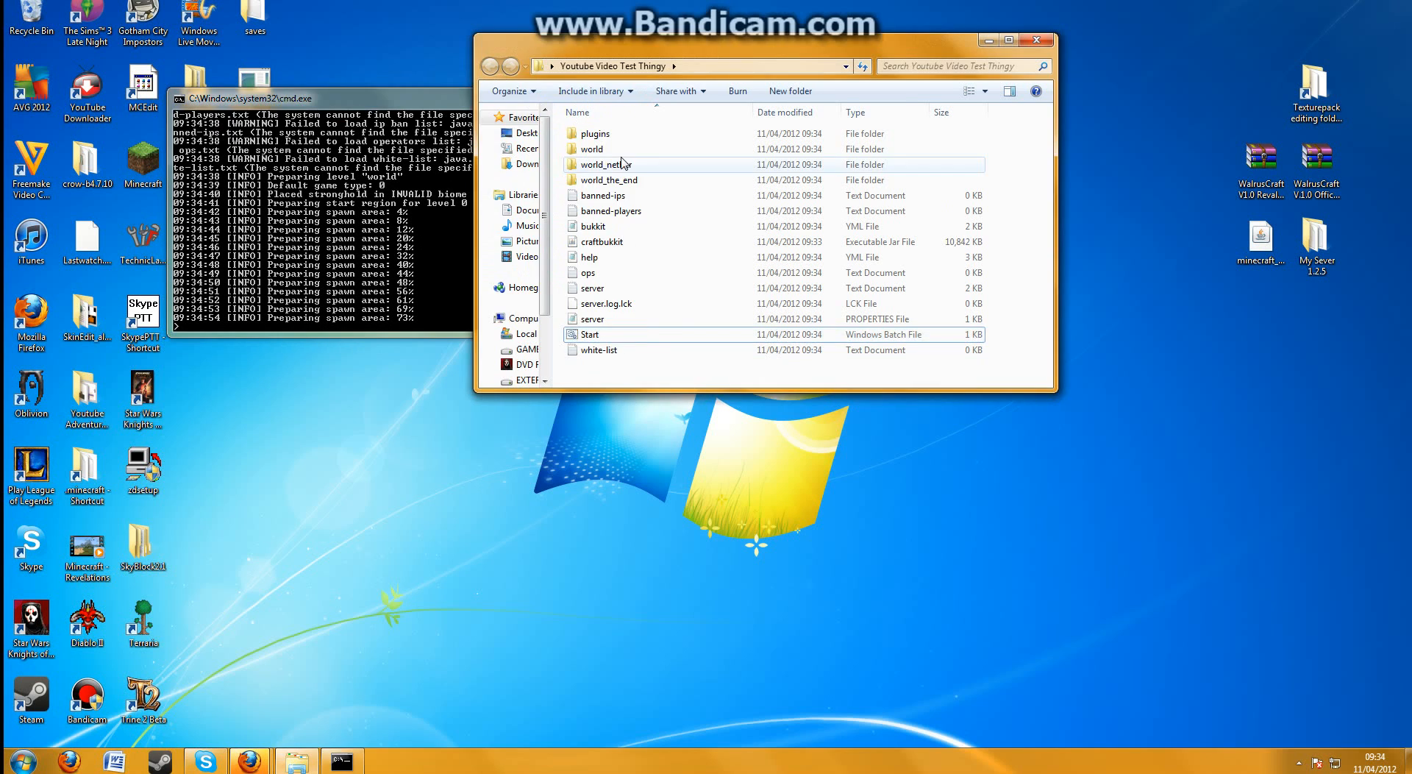
click(454, 294)
scroll(467, 269, down, 4)
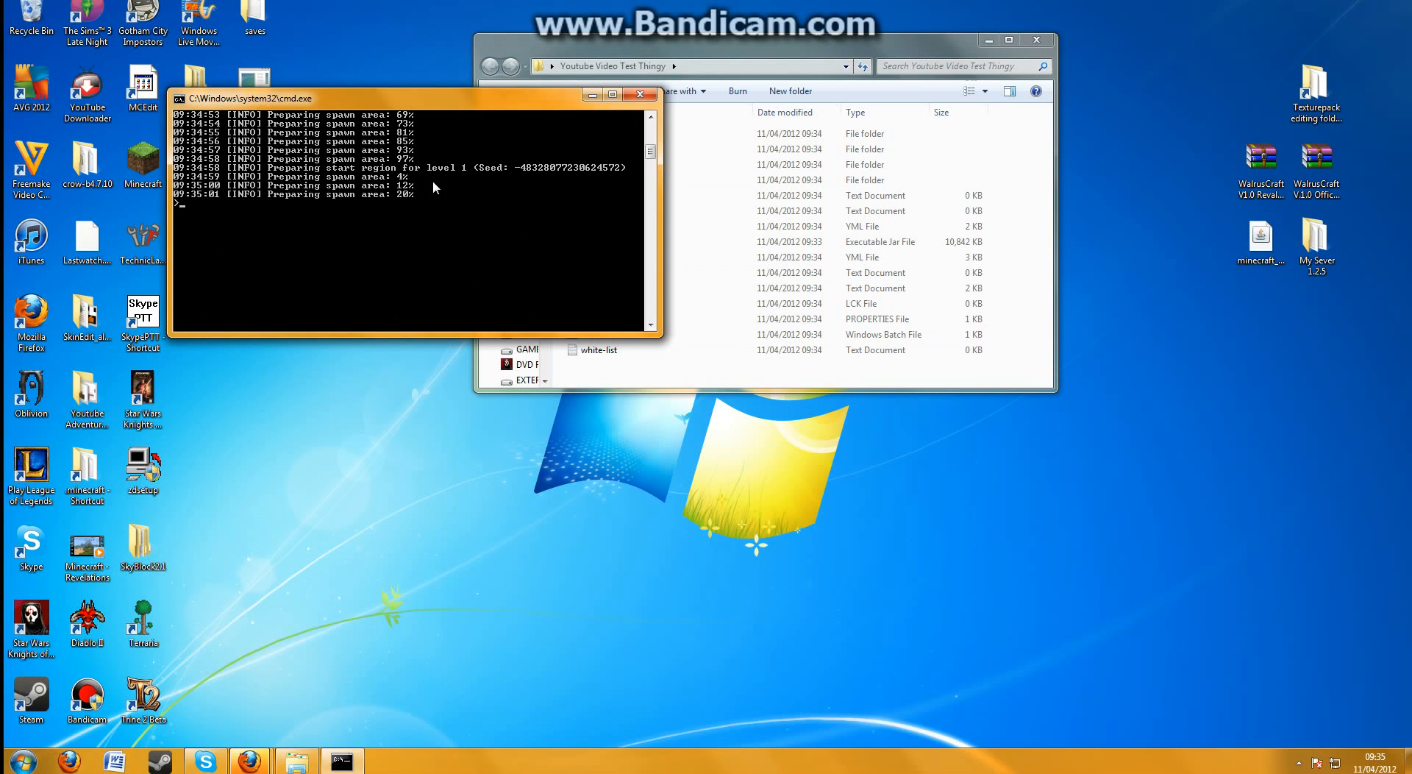
scroll(434, 184, up, 4)
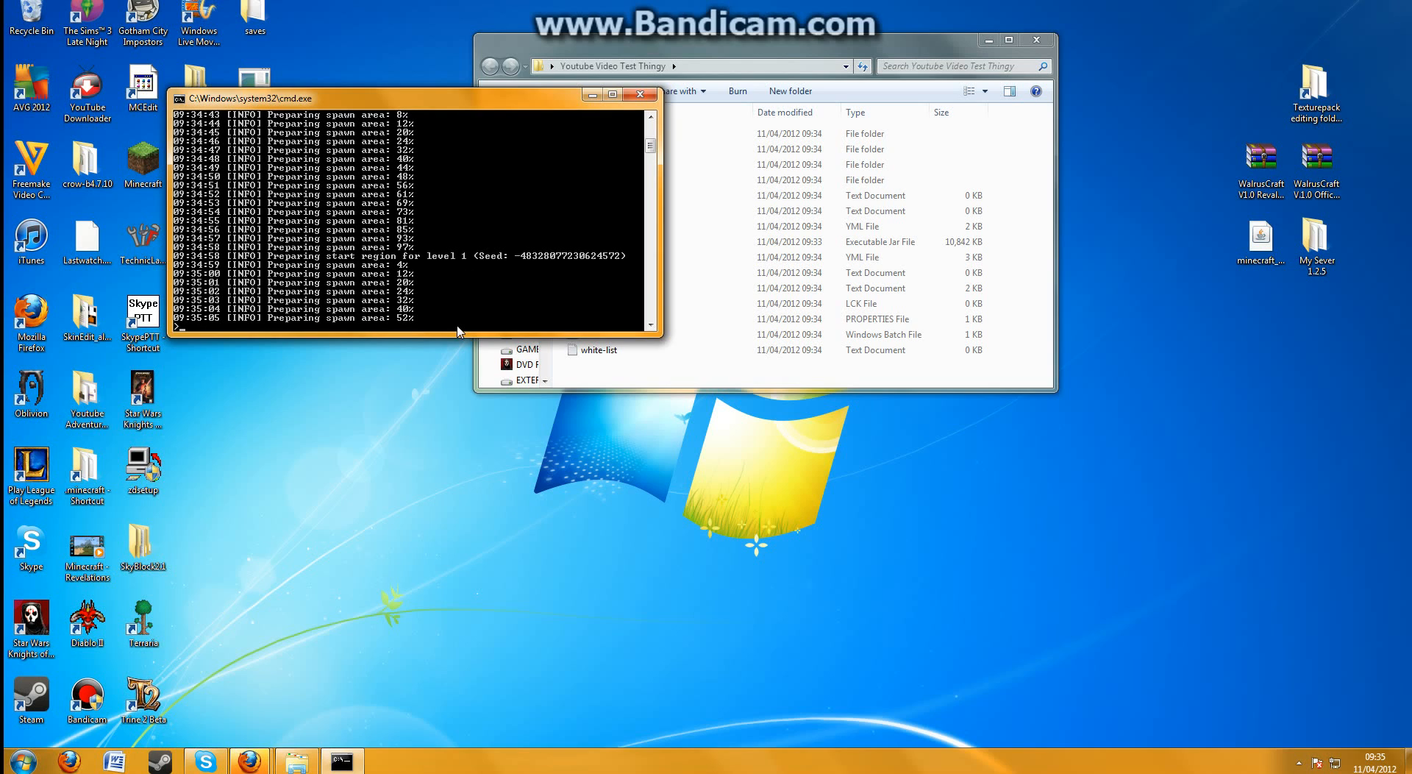
scroll(463, 323, down, 5)
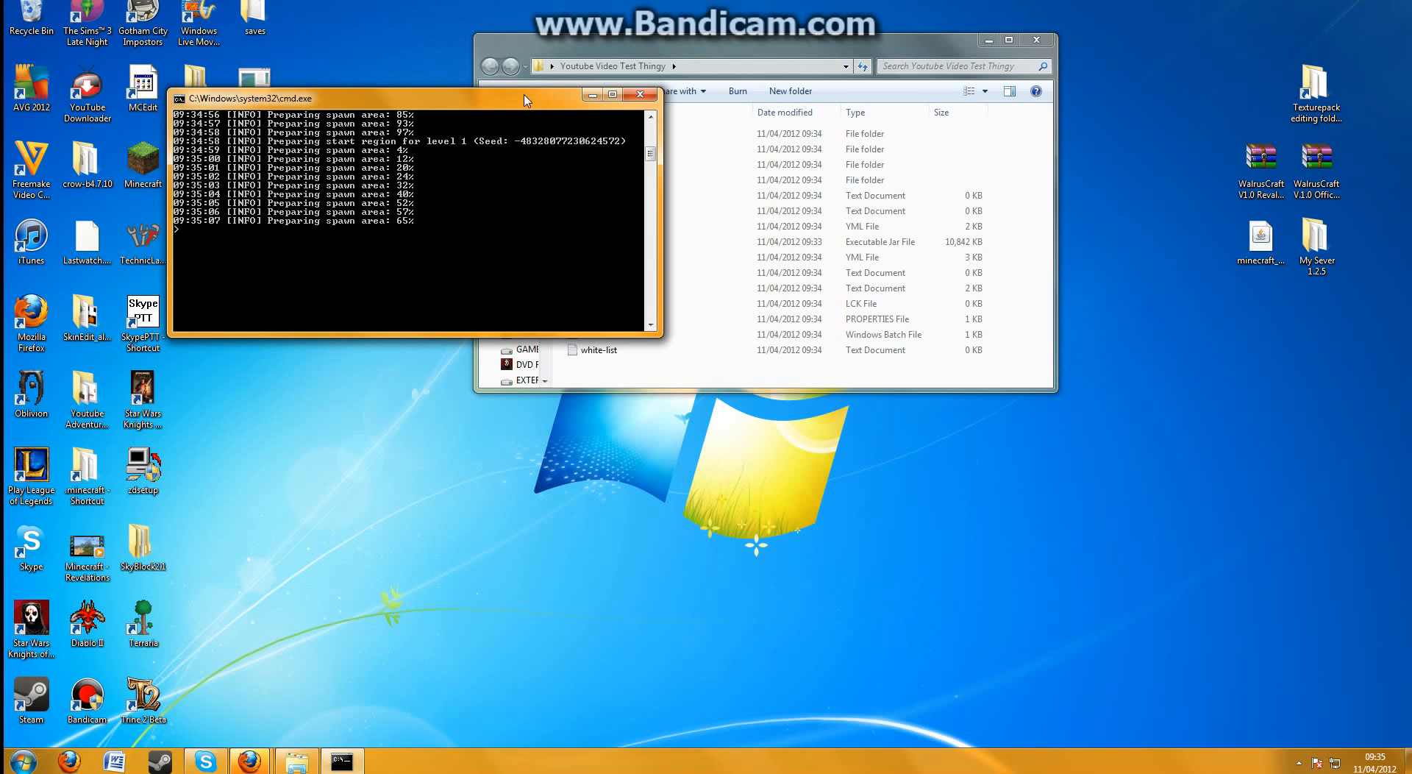
drag(529, 105, 664, 47)
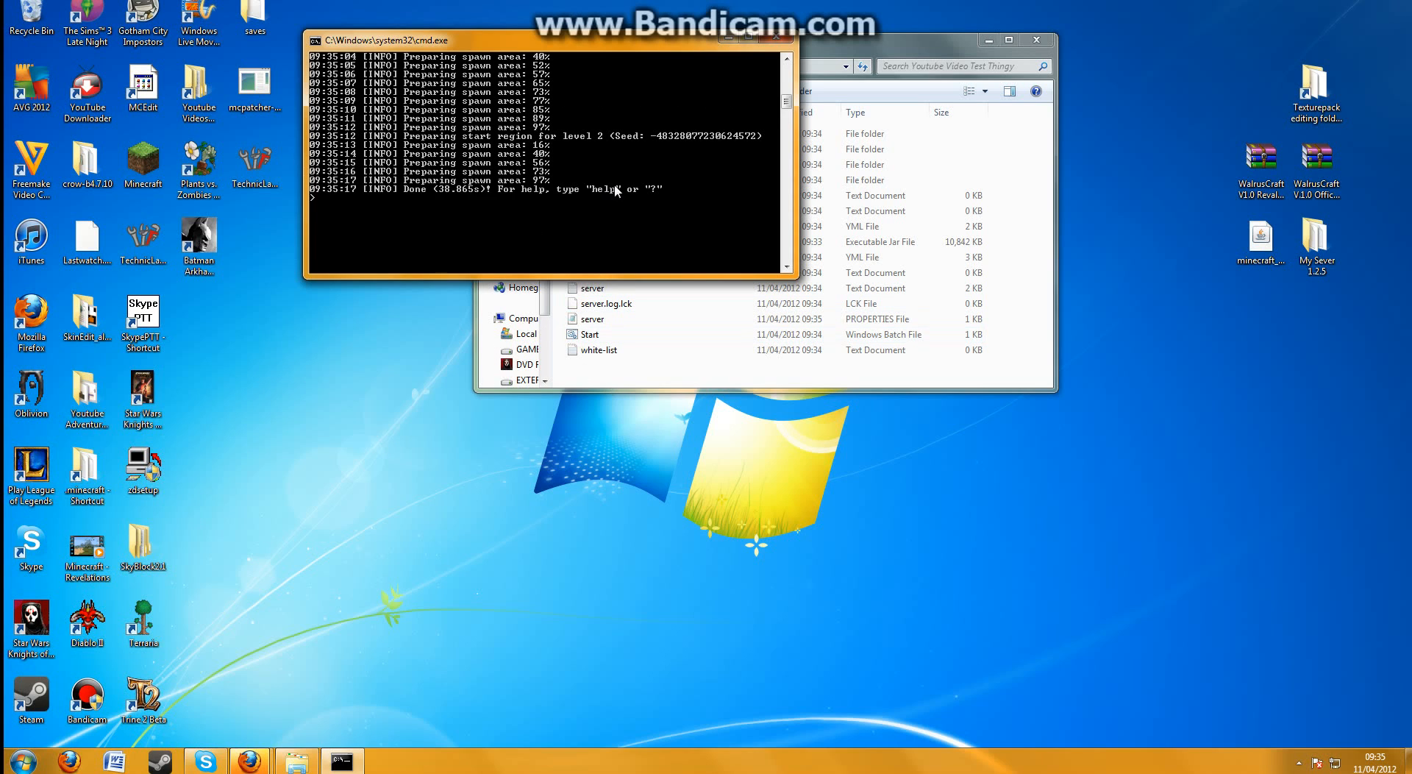
Look back through the server's startup log and shut down the server so its console closes
scroll(617, 189, up, 4)
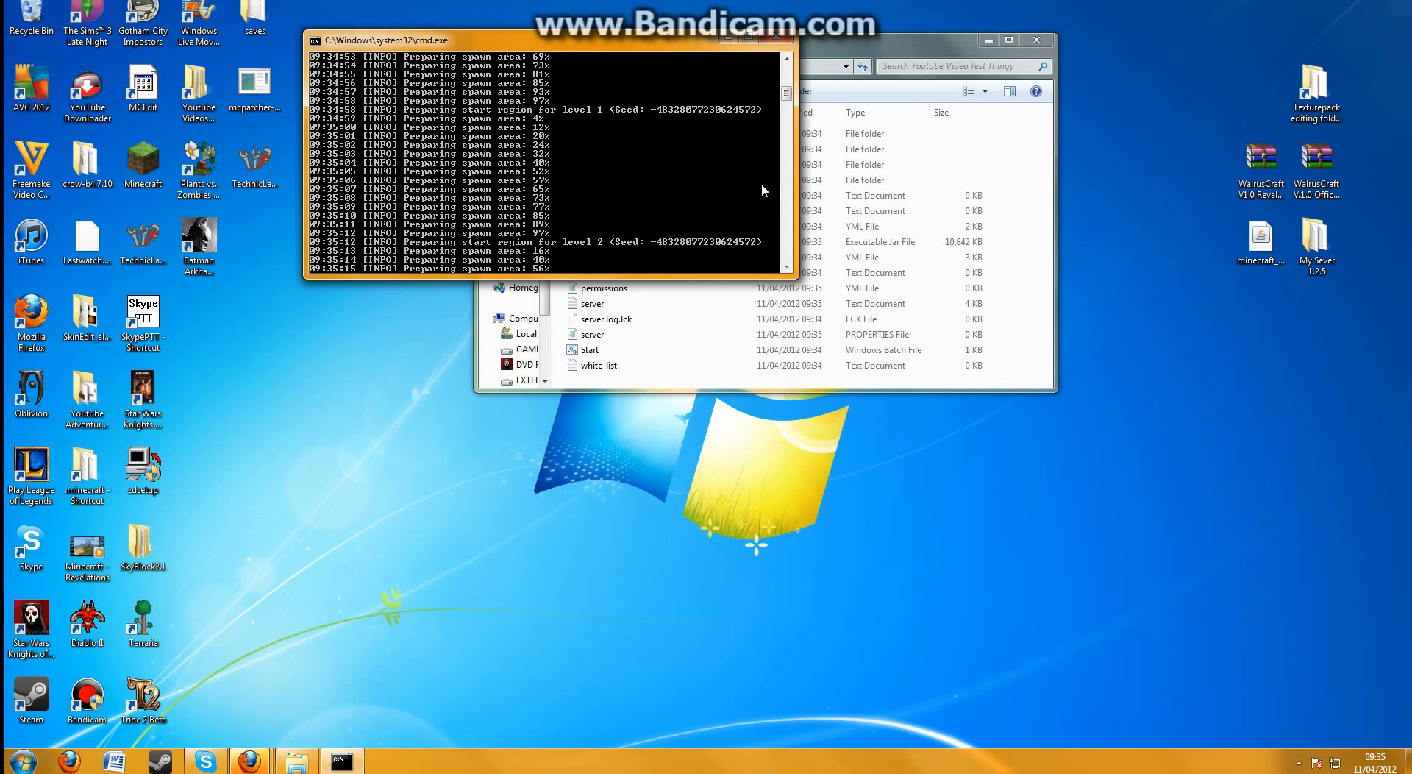
scroll(695, 245, up, 5)
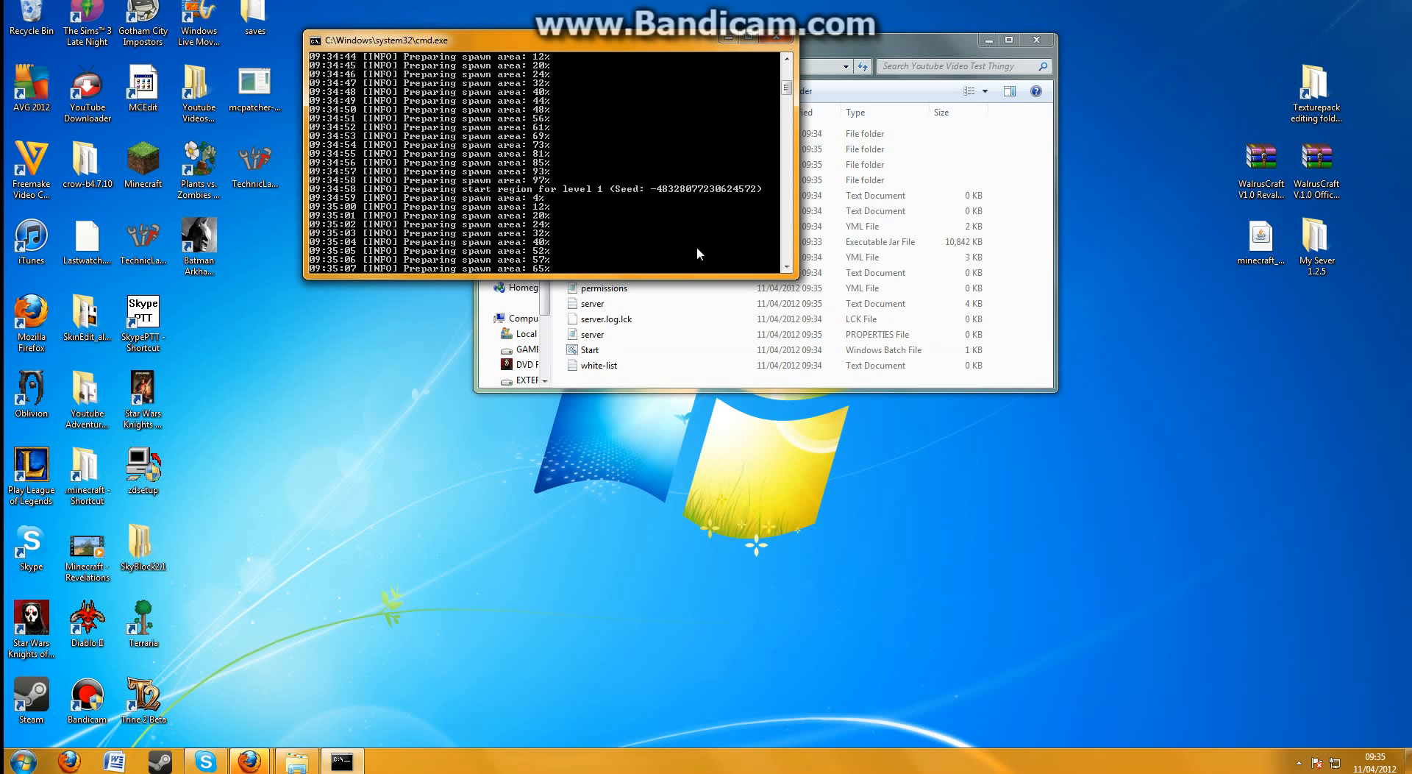
scroll(673, 194, down, 6)
scroll(675, 214, down, 6)
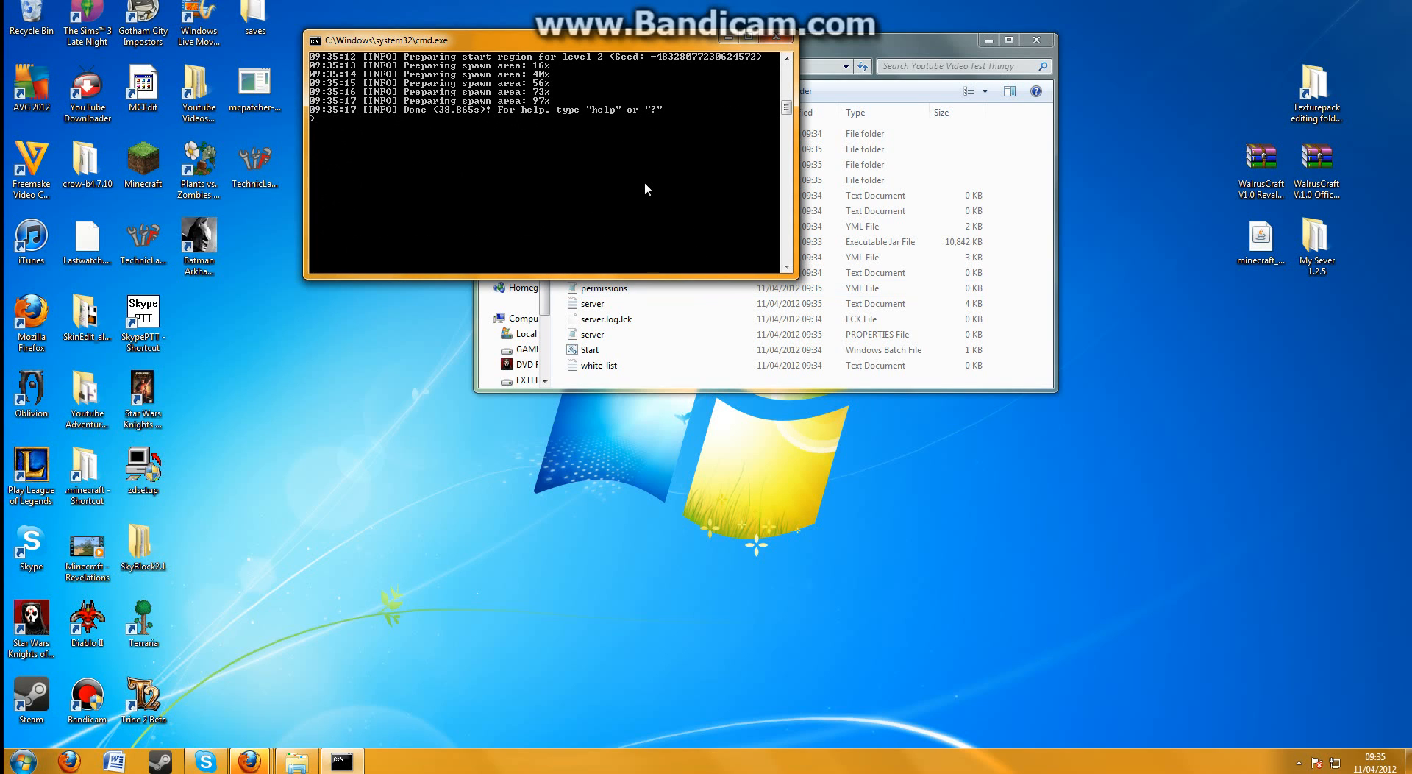
key(Return)
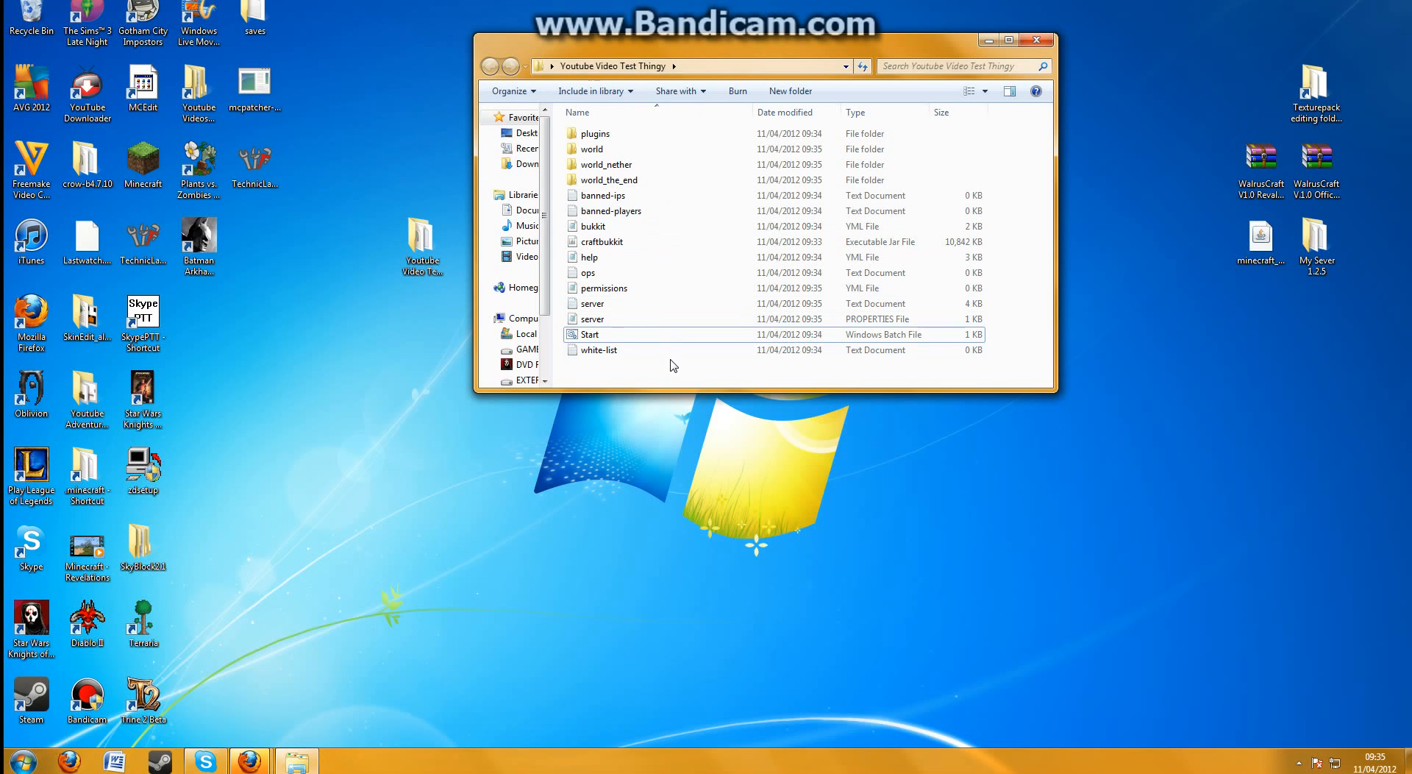
Open the server PROPERTIES file in Notepad++ and shrink its window to sit beside the server folder
mouse_move(669, 360)
mouse_down()
mouse_move(651, 126)
mouse_move(669, 354)
mouse_up()
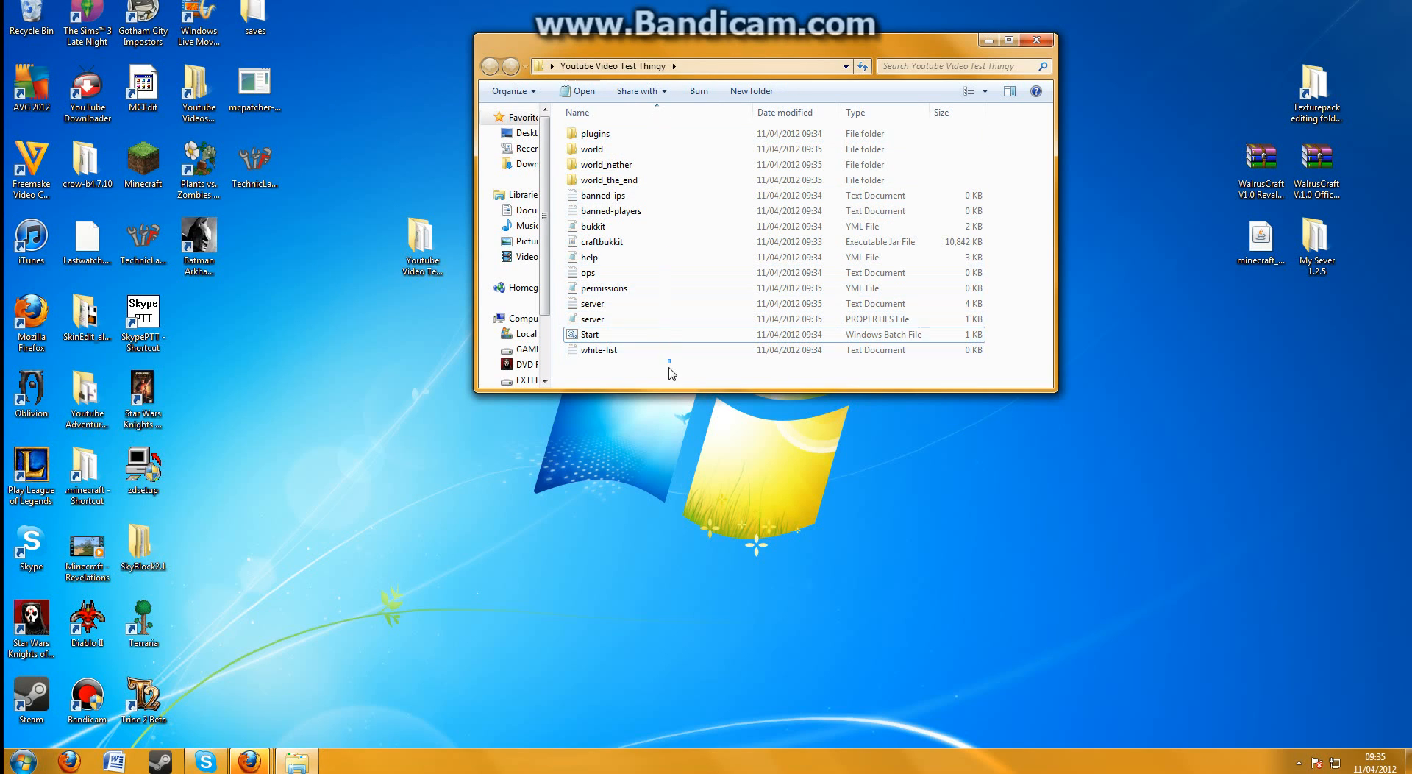
click(665, 323)
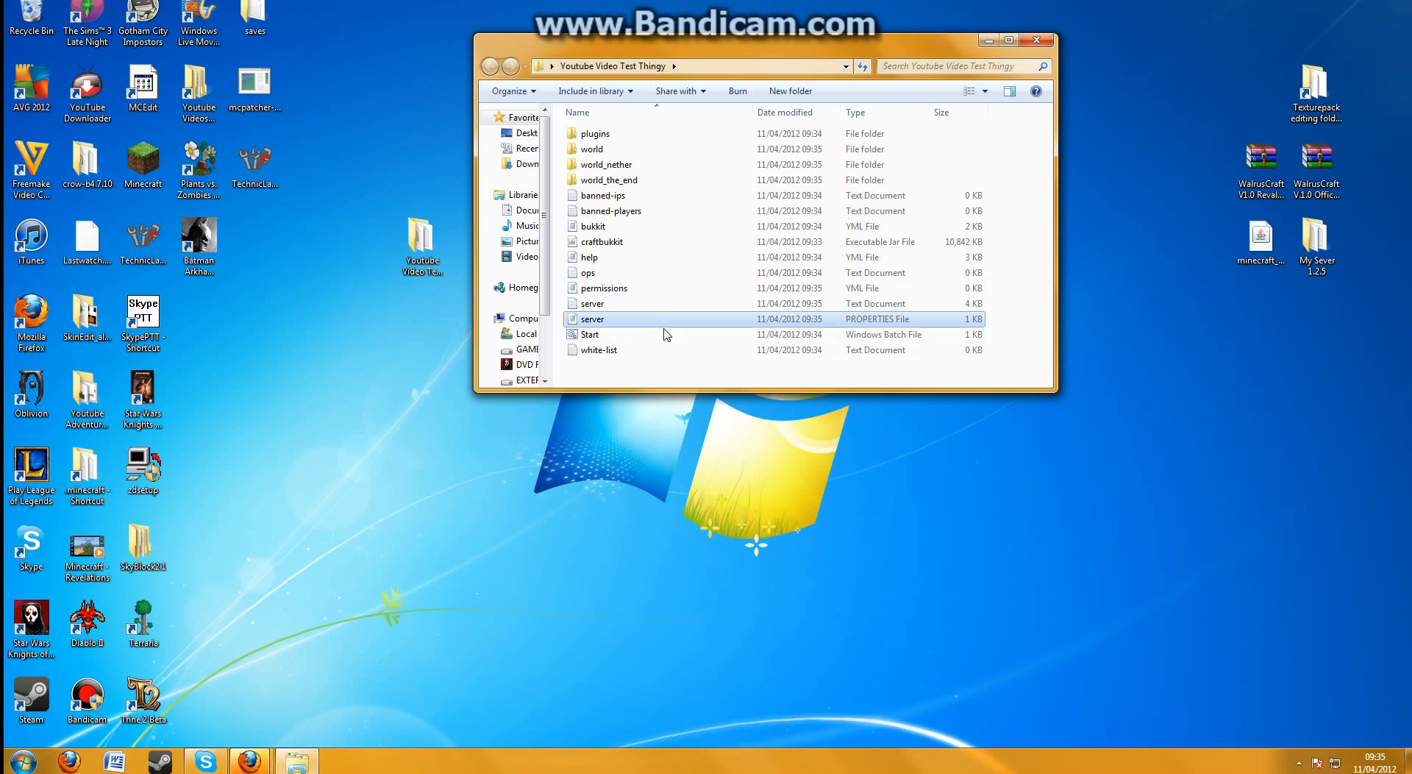
right_click(594, 322)
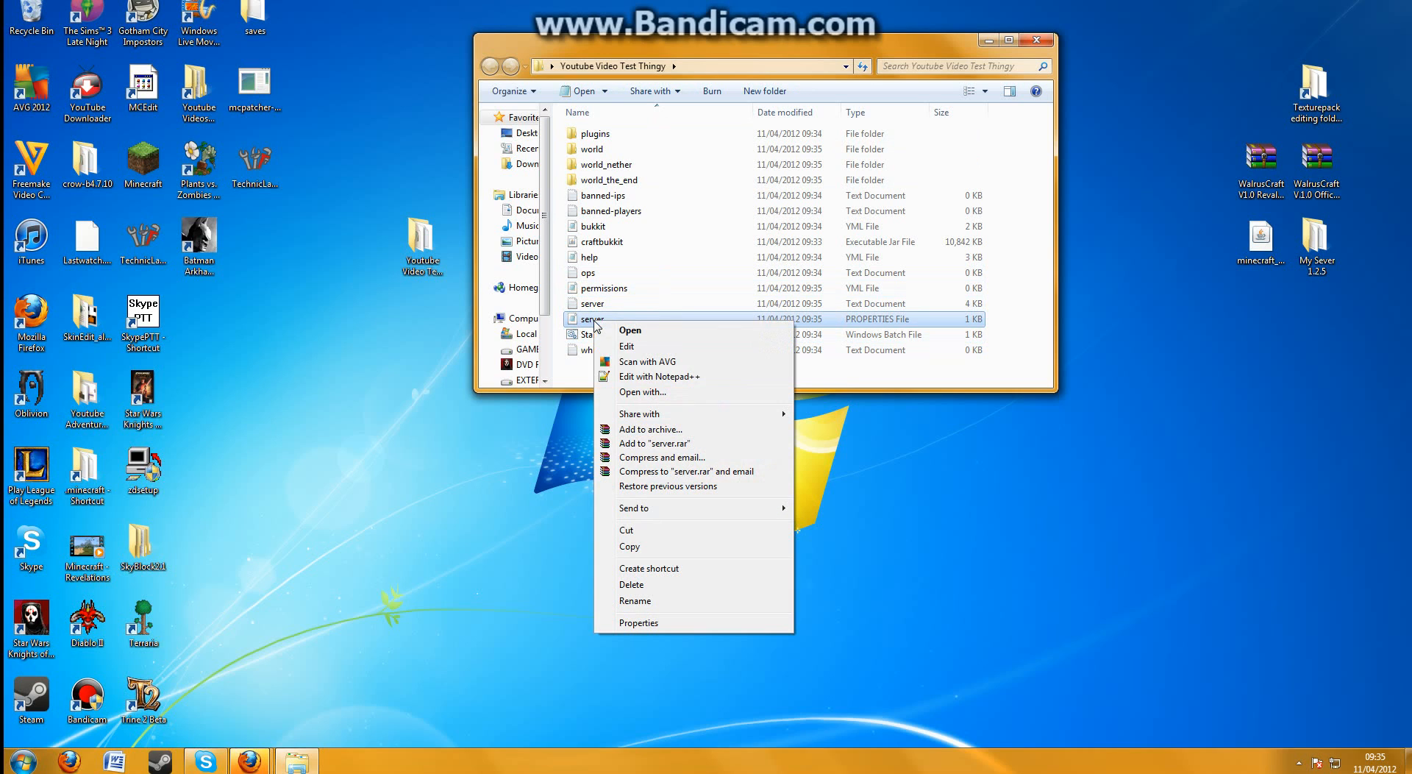
click(671, 376)
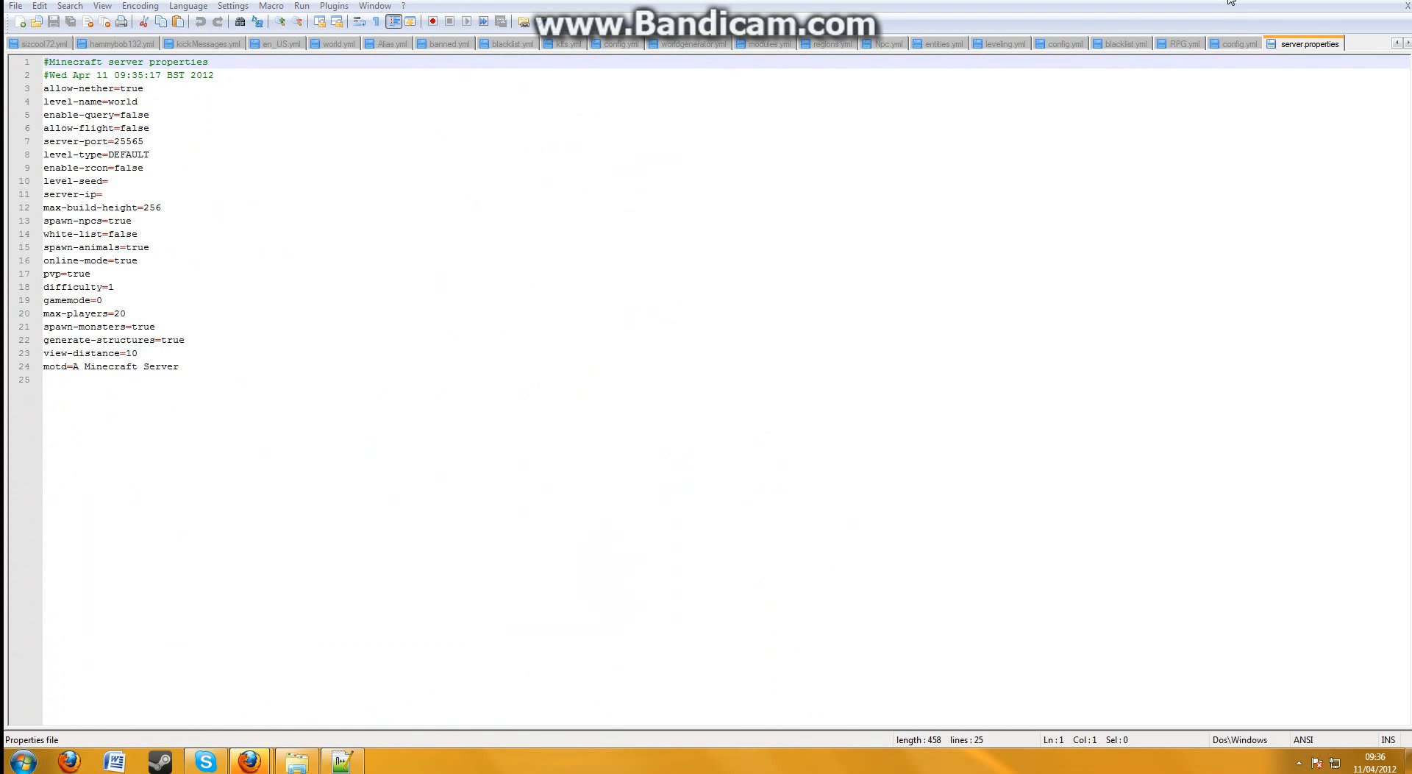
drag(1231, 0, 994, 75)
click(1004, 1)
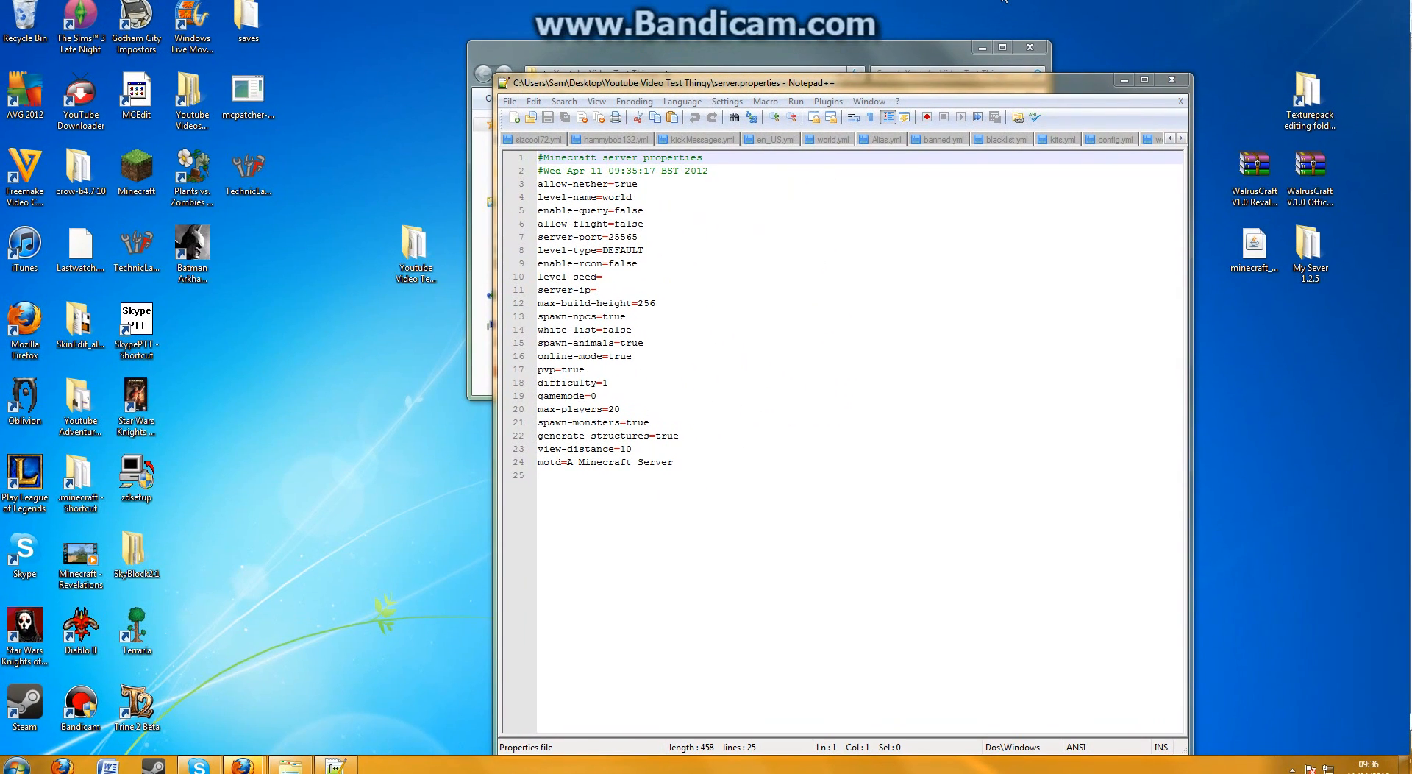
drag(938, 77, 1024, 35)
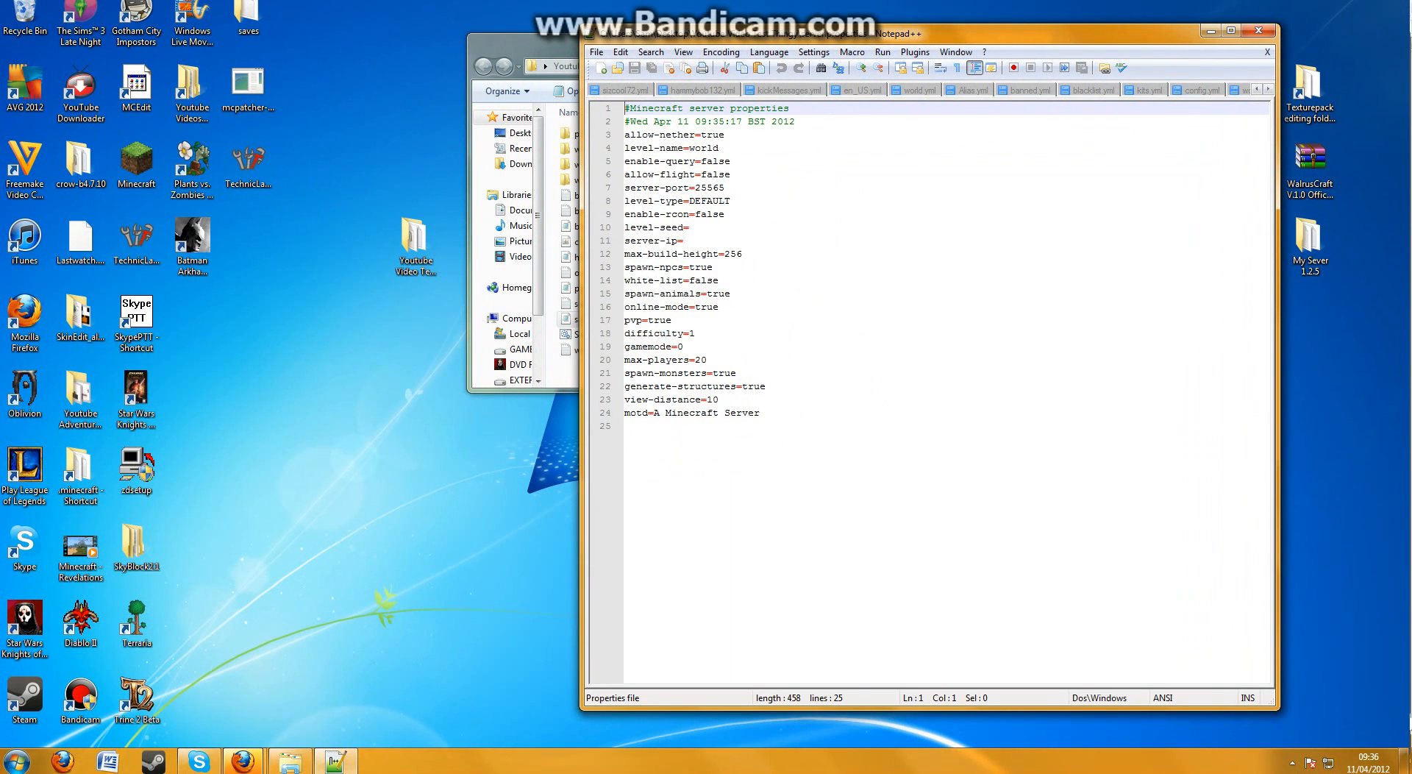
Start changing allow-nether to false in server.properties, and put its value back to true
click(824, 136)
click(823, 149)
click(824, 161)
click(824, 138)
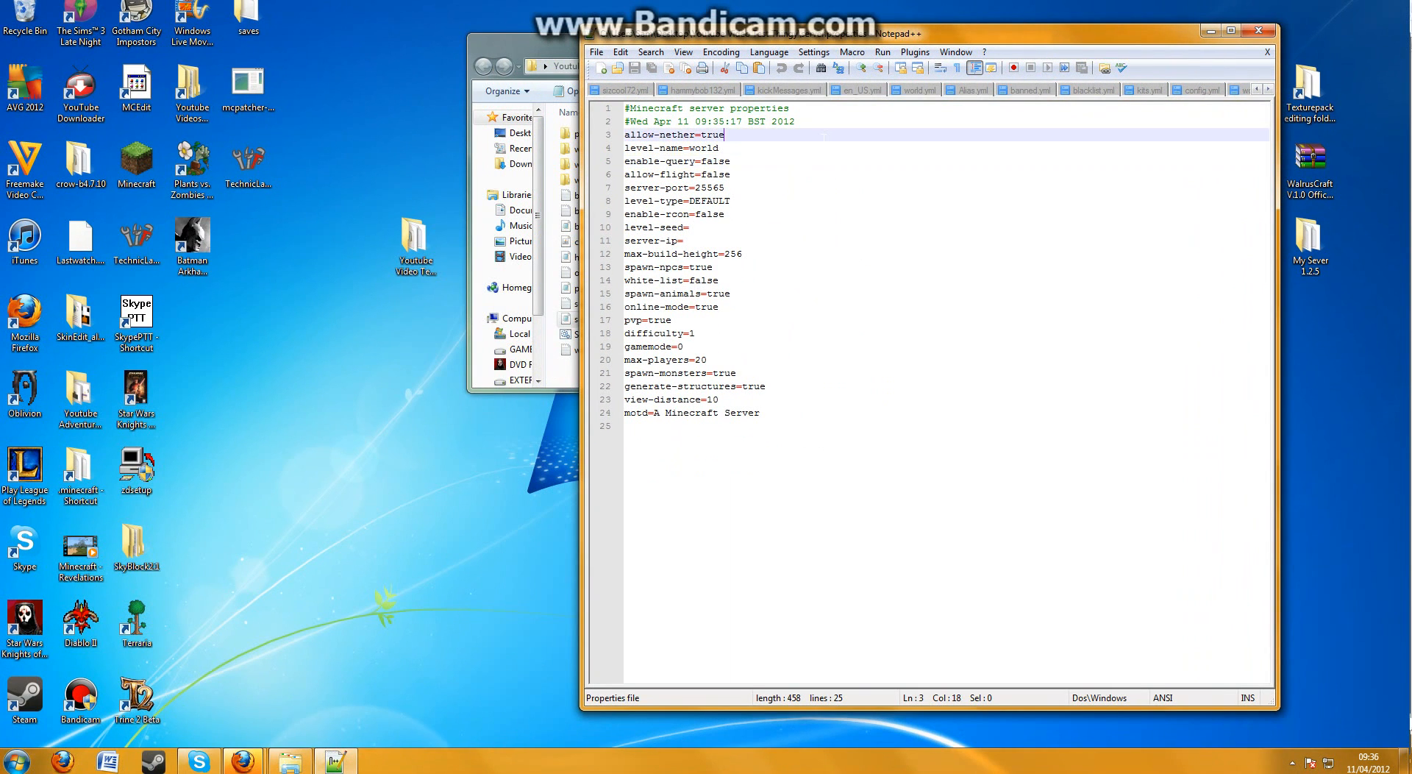
key(BackSpace)
key(BackSpace)
key(BackSpace)
key(BackSpace)
text(fal)
key(BackSpace)
key(BackSpace)
key(BackSpace)
text(true)
Move the server folder window clear of the editor so its world folders can be compared with the level-name setting
click(825, 144)
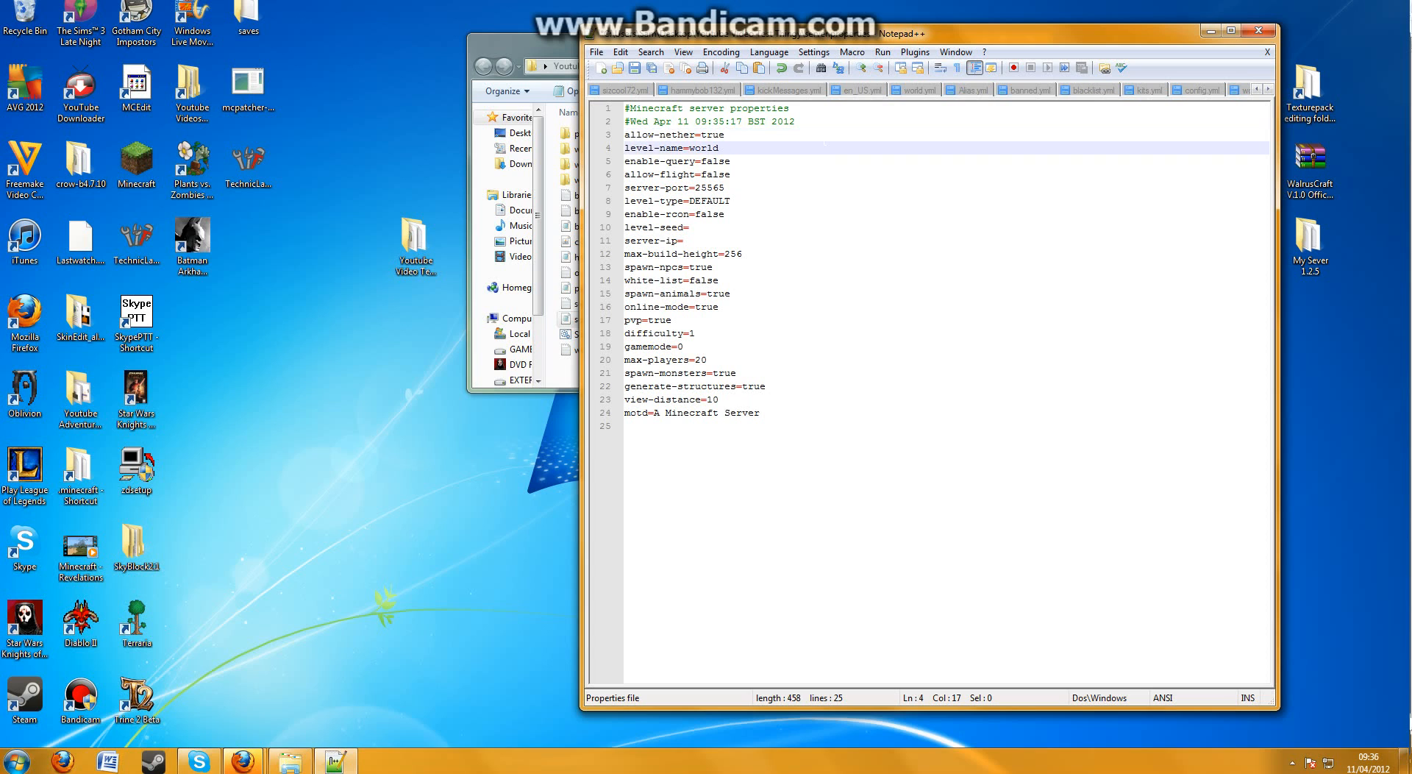
drag(492, 45, 186, 117)
click(879, 150)
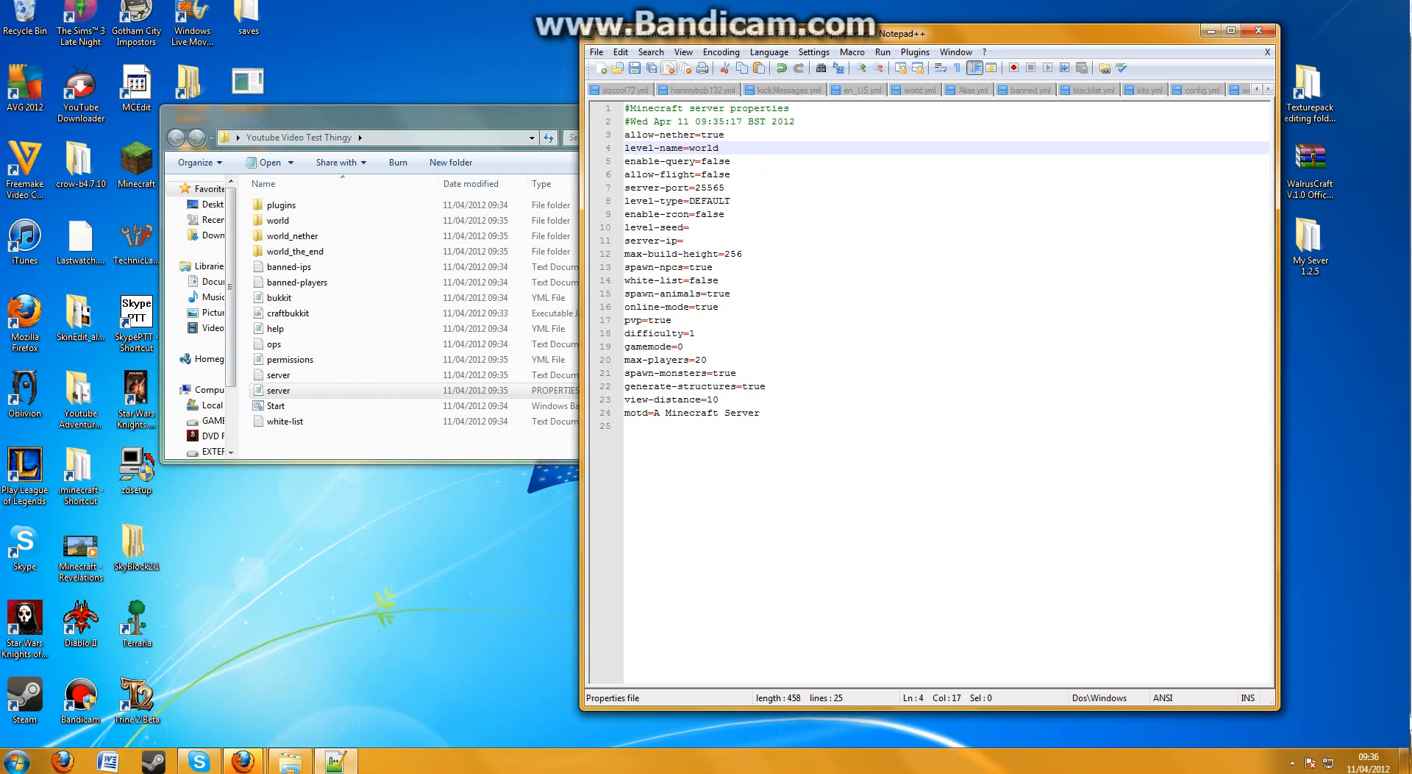
Examine the server.properties settings from allow-flight and level-type through level-seed, server-ip and max-build-height to spawn-npcs
drag(730, 174, 711, 174)
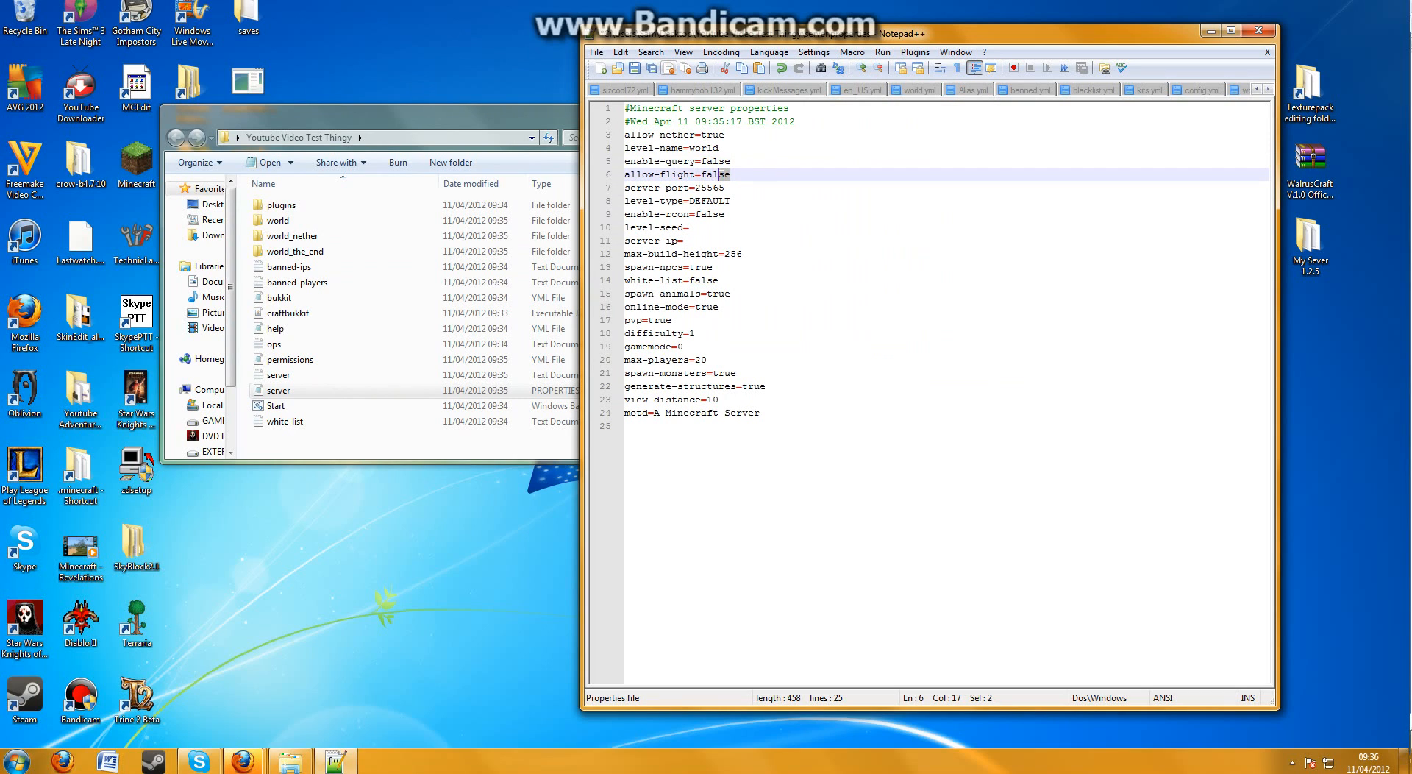
triple_click(738, 175)
click(738, 175)
click(782, 214)
click(784, 201)
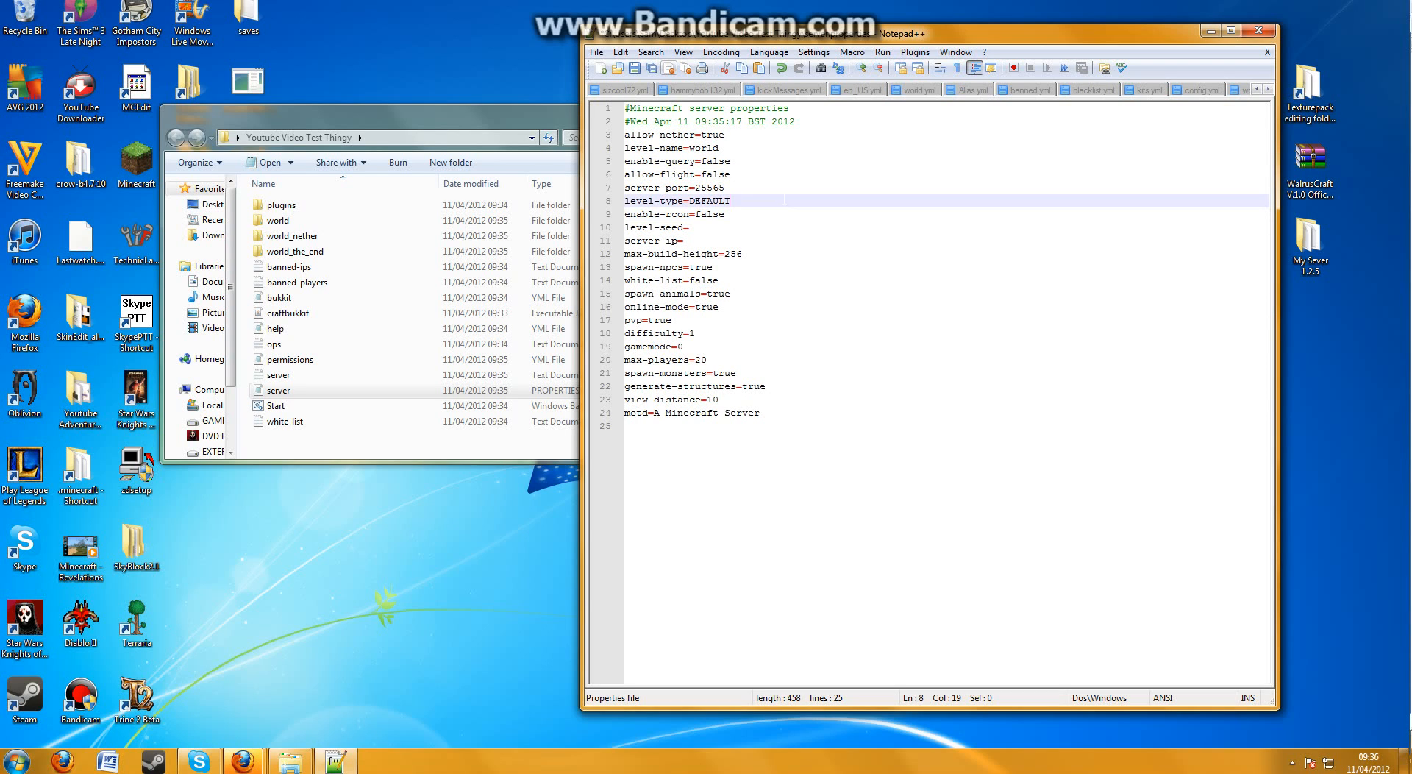
mouse_move(735, 214)
mouse_down()
mouse_move(690, 203)
mouse_move(732, 201)
mouse_up()
triple_click(690, 200)
click(746, 214)
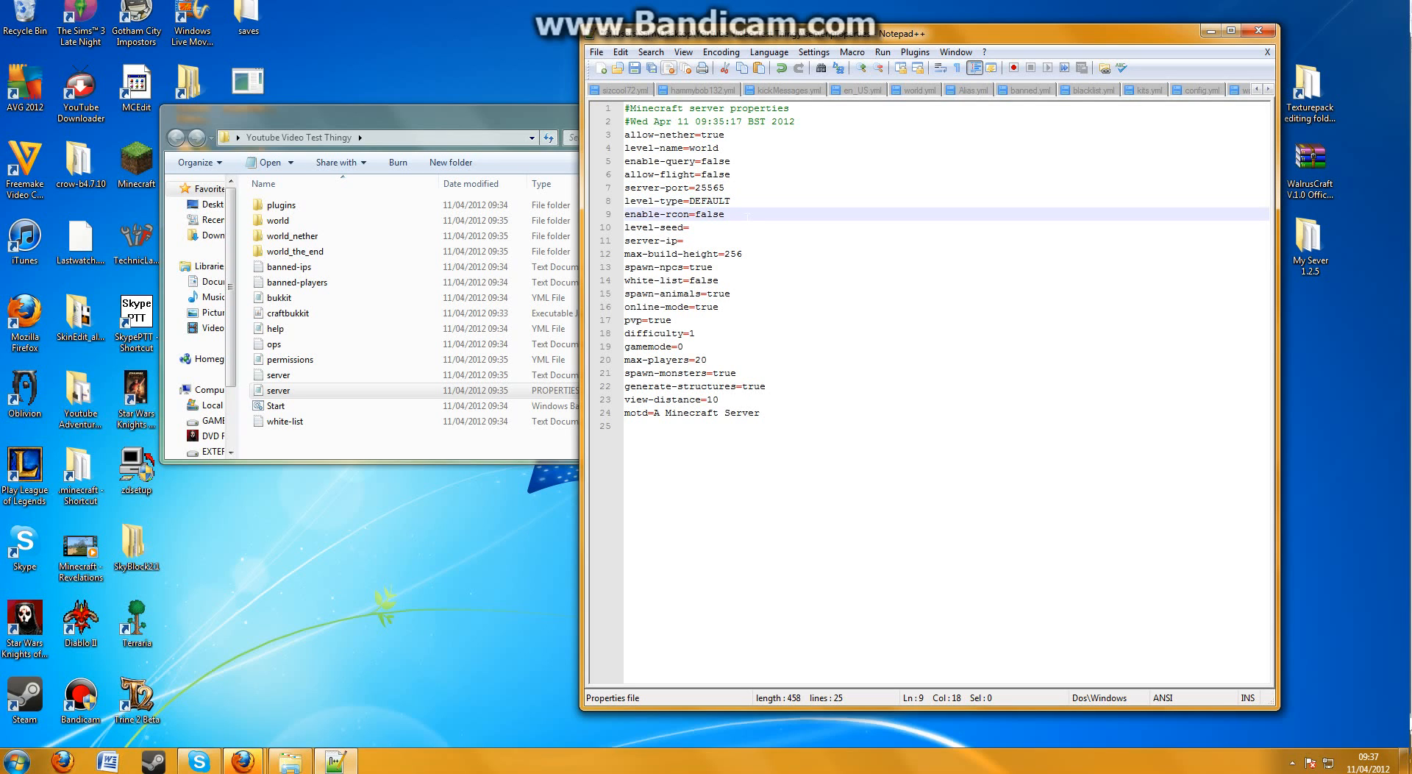
click(756, 228)
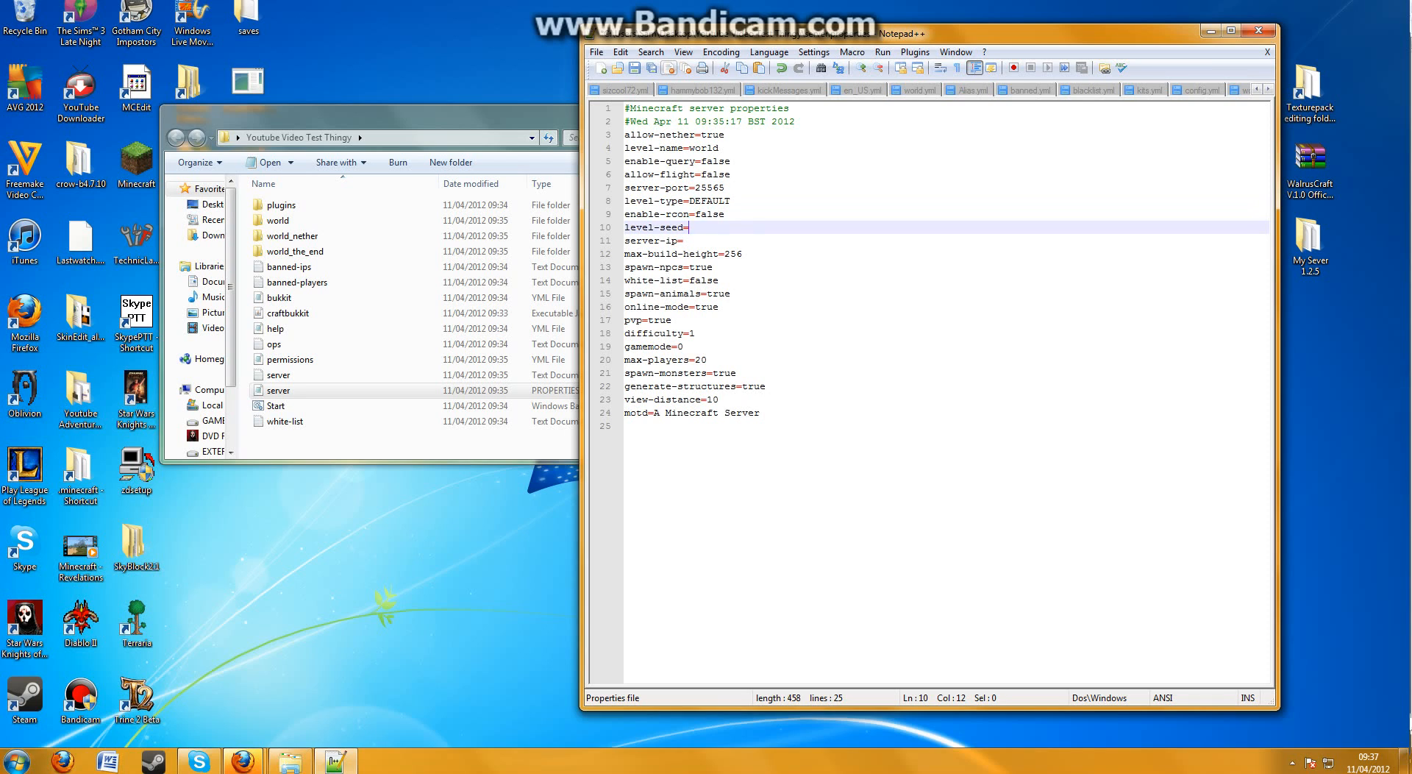
click(735, 159)
click(734, 148)
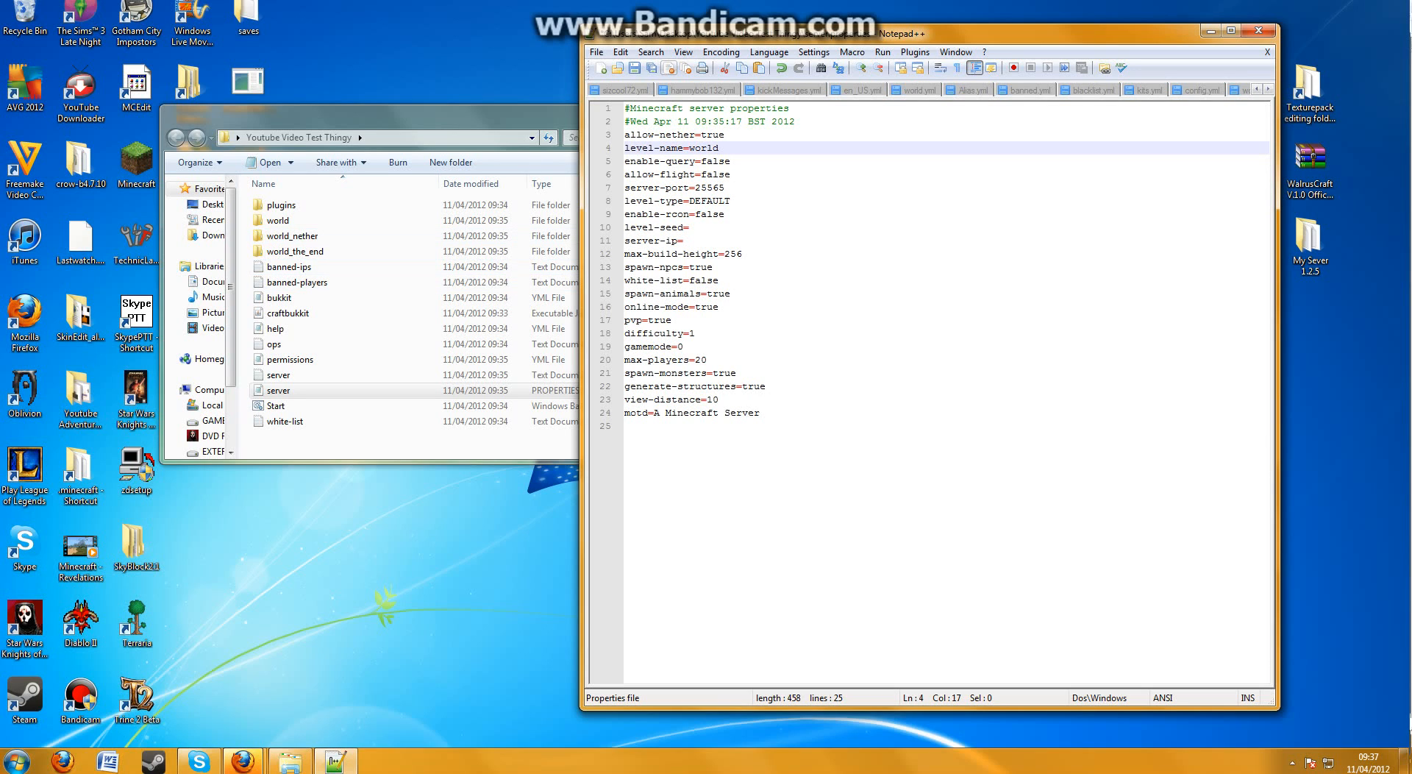
click(711, 240)
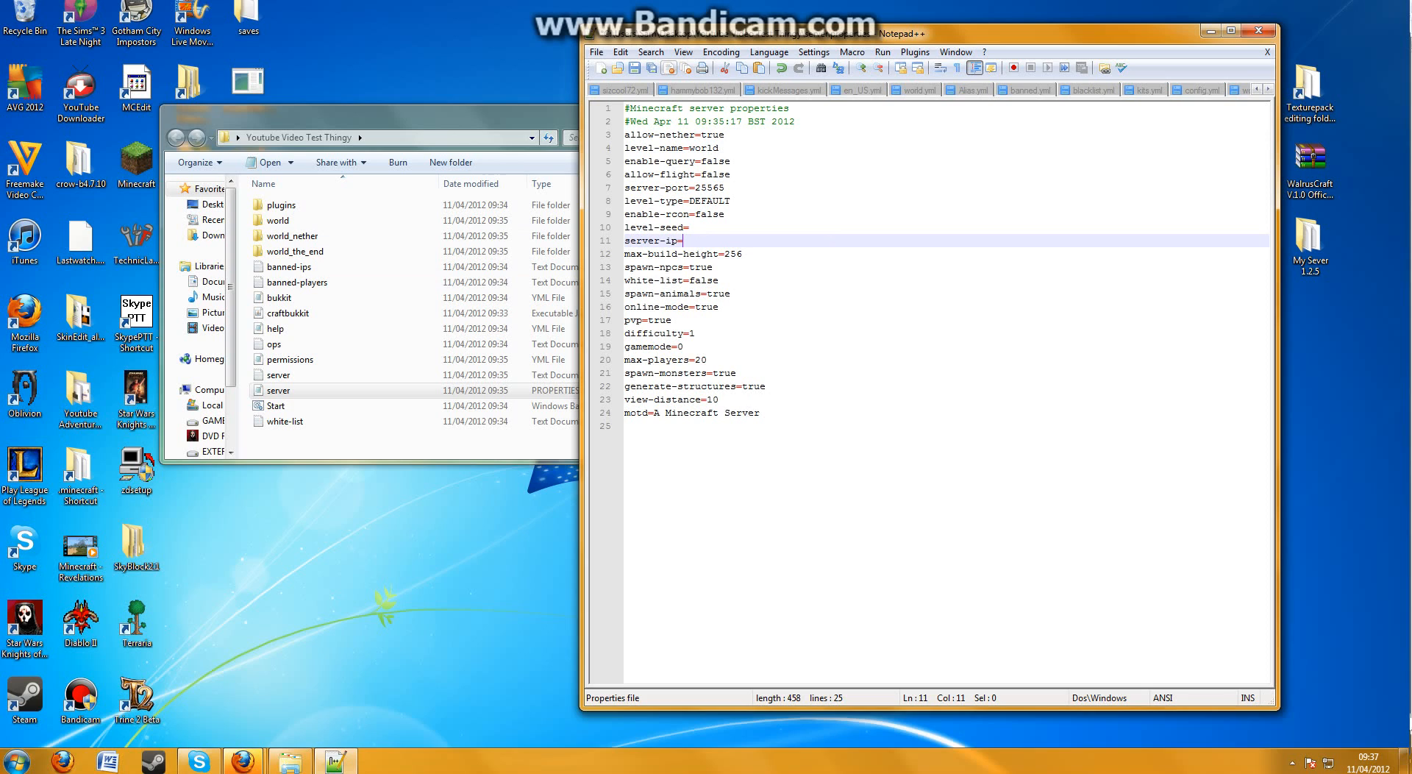
click(785, 254)
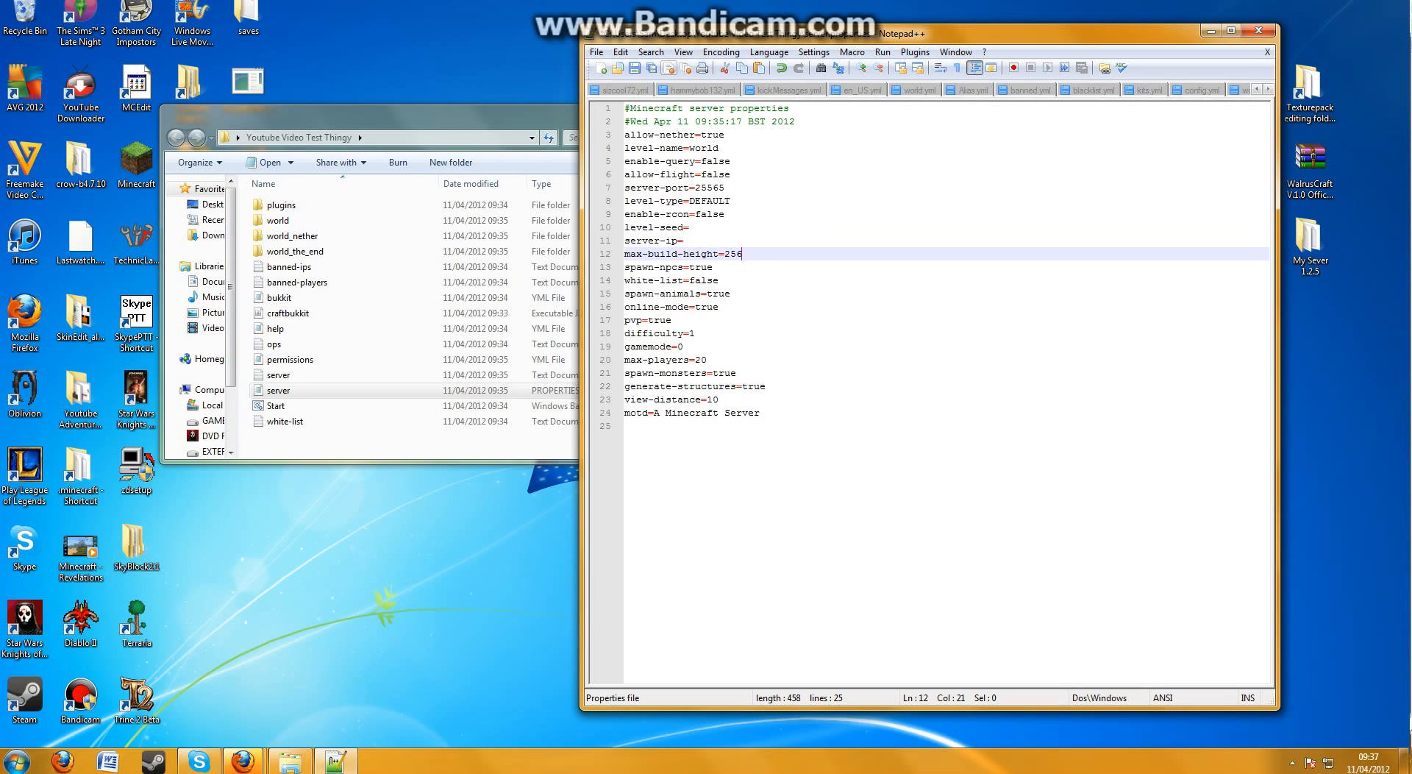
click(788, 267)
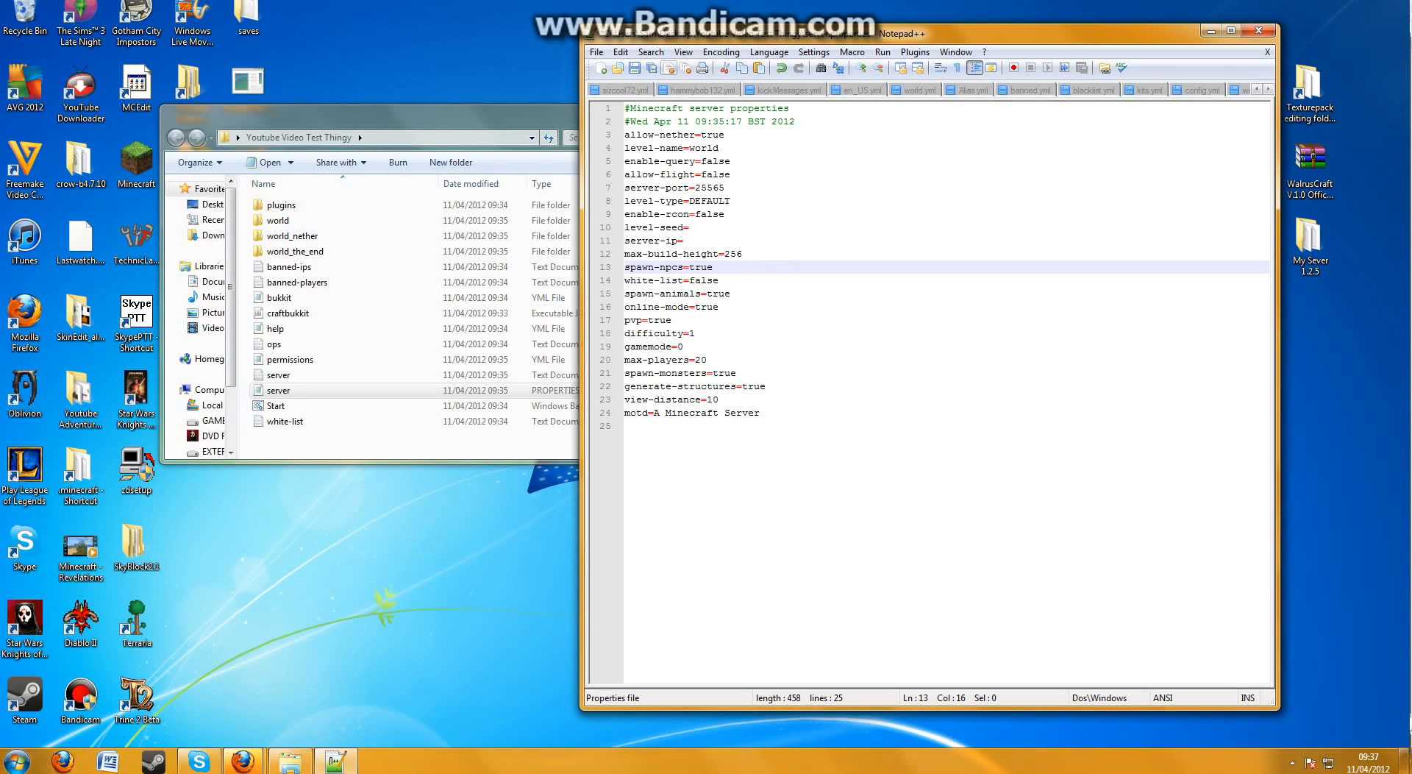
Set white-list to true in server.properties
click(775, 280)
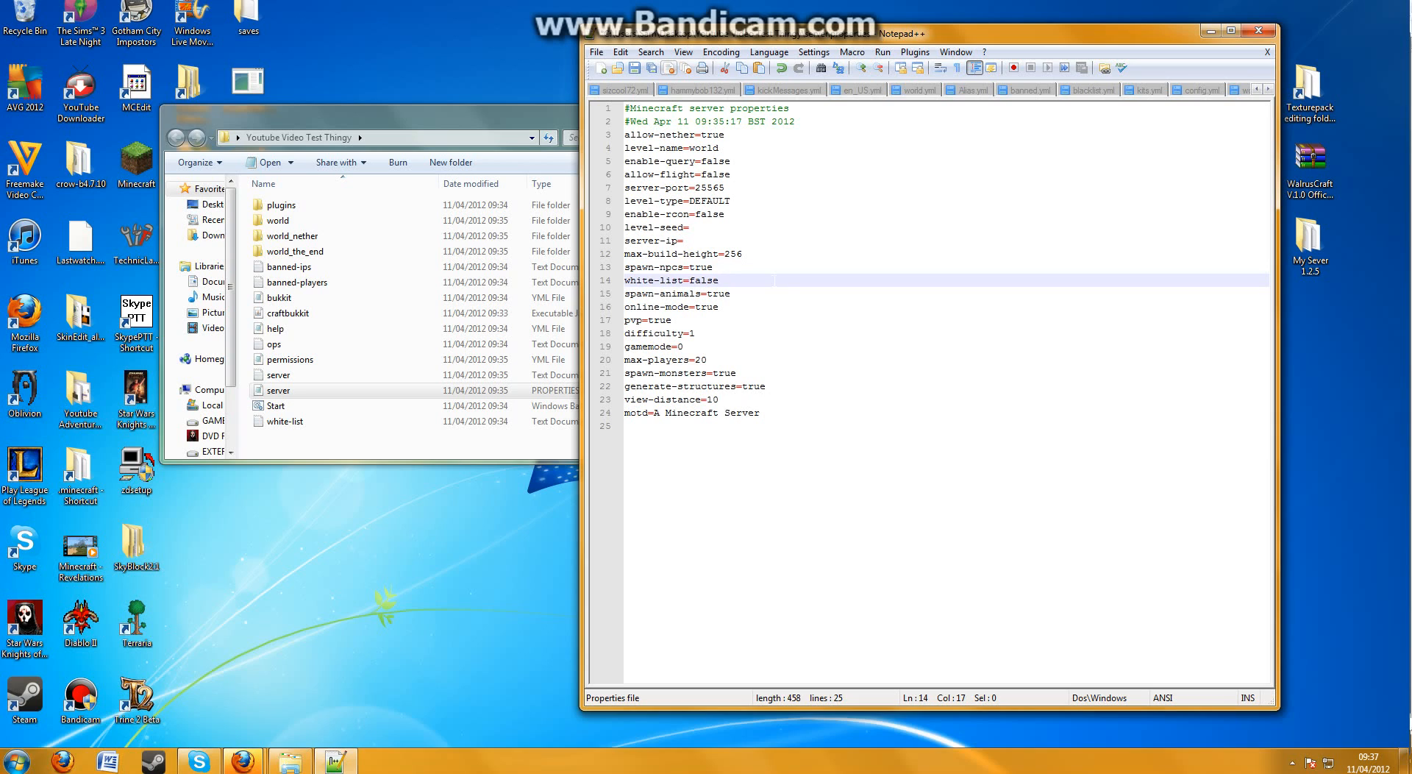
key(BackSpace)
key(BackSpace)
key(BackSpace)
key(BackSpace)
text(tru)
click(737, 293)
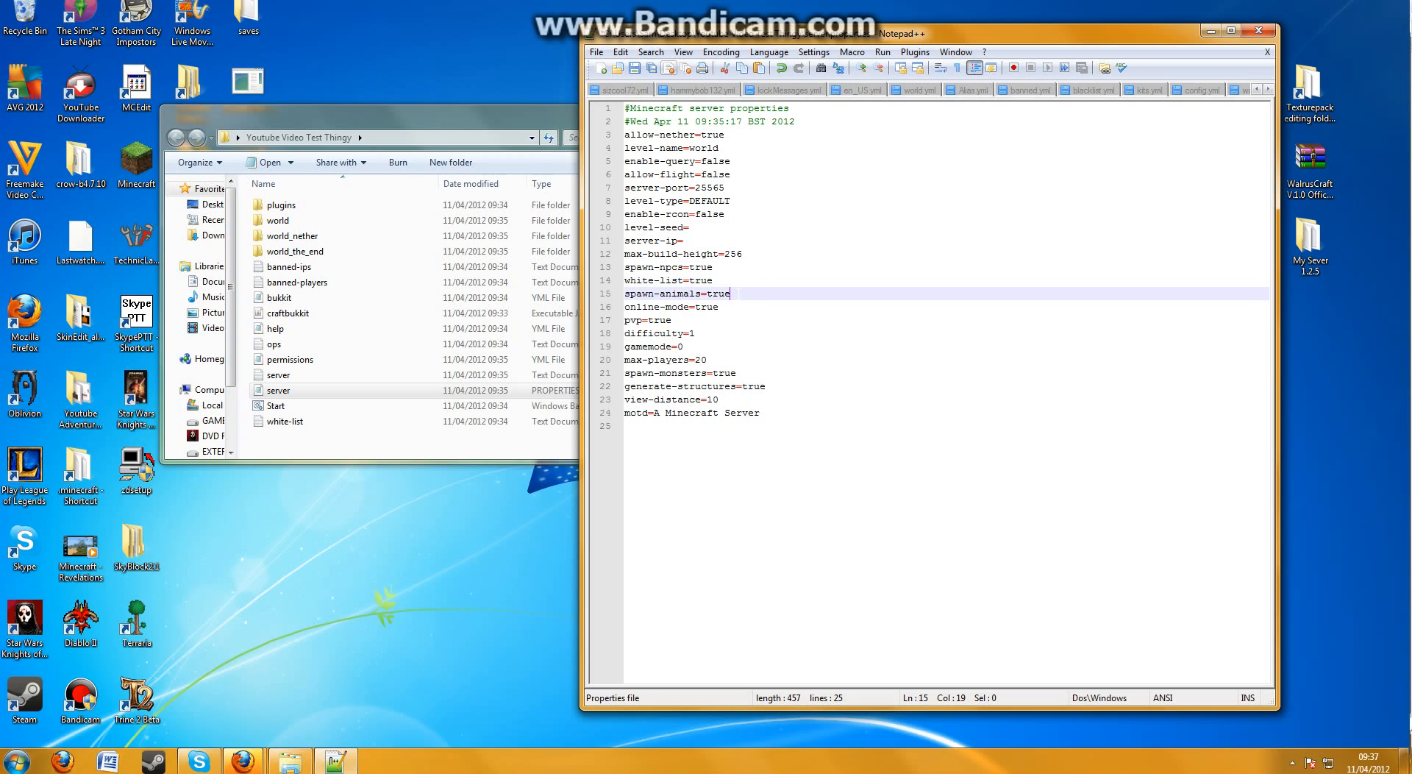
Start changing online-mode to false, and put its value back to true
click(748, 307)
key(shift+Left)
key(shift+Left)
key(shift+Left)
key(shift+Left)
key(shift+Left)
key(shift+Left)
key(shift+Left)
key(shift+Left)
key(shift+Left)
key(shift+Left)
key(shift+Left)
key(shift+Left)
key(shift+Left)
key(shift+Left)
key(shift+Left)
key(shift+Left)
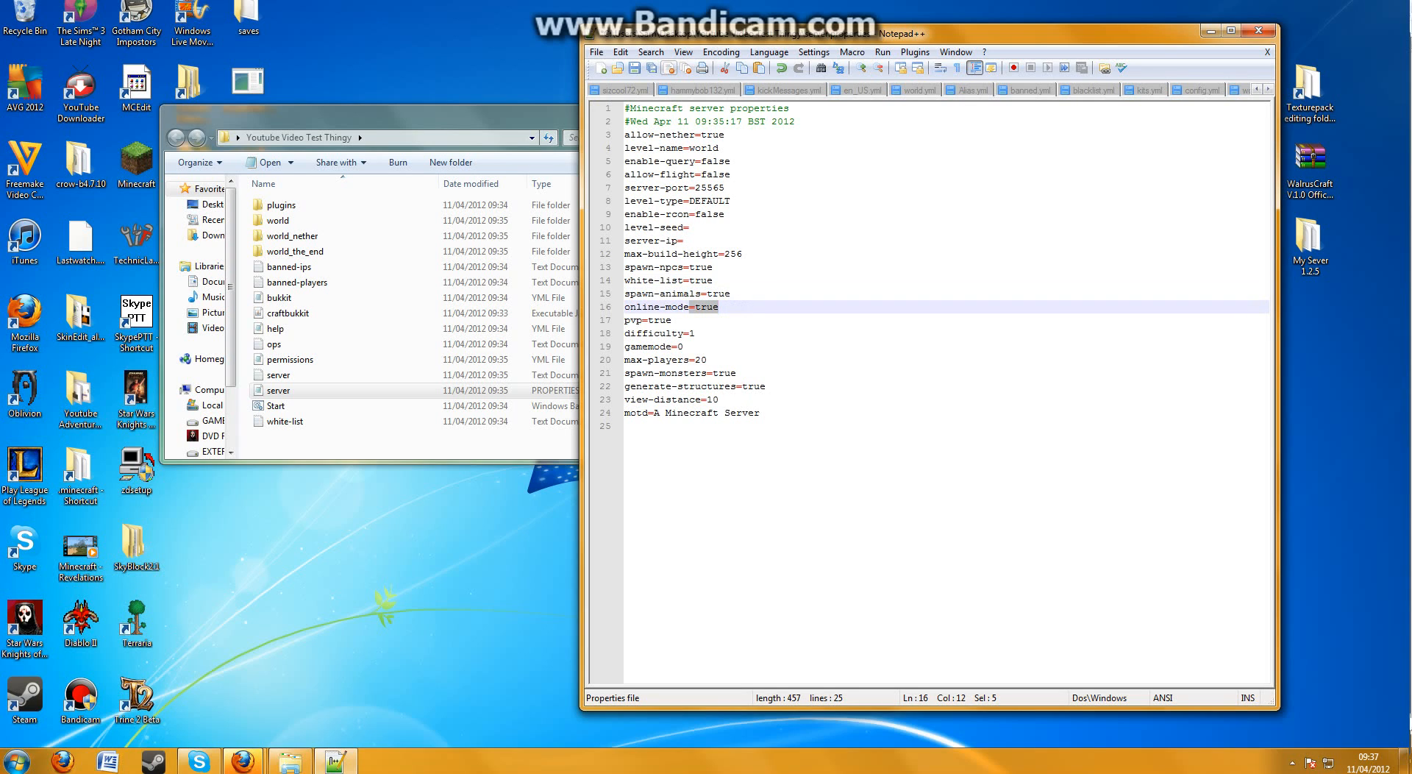
click(737, 307)
key(BackSpace)
key(BackSpace)
key(BackSpace)
text(fals)
key(BackSpace)
key(BackSpace)
text(tru)
Set pvp to false in server.properties
click(710, 321)
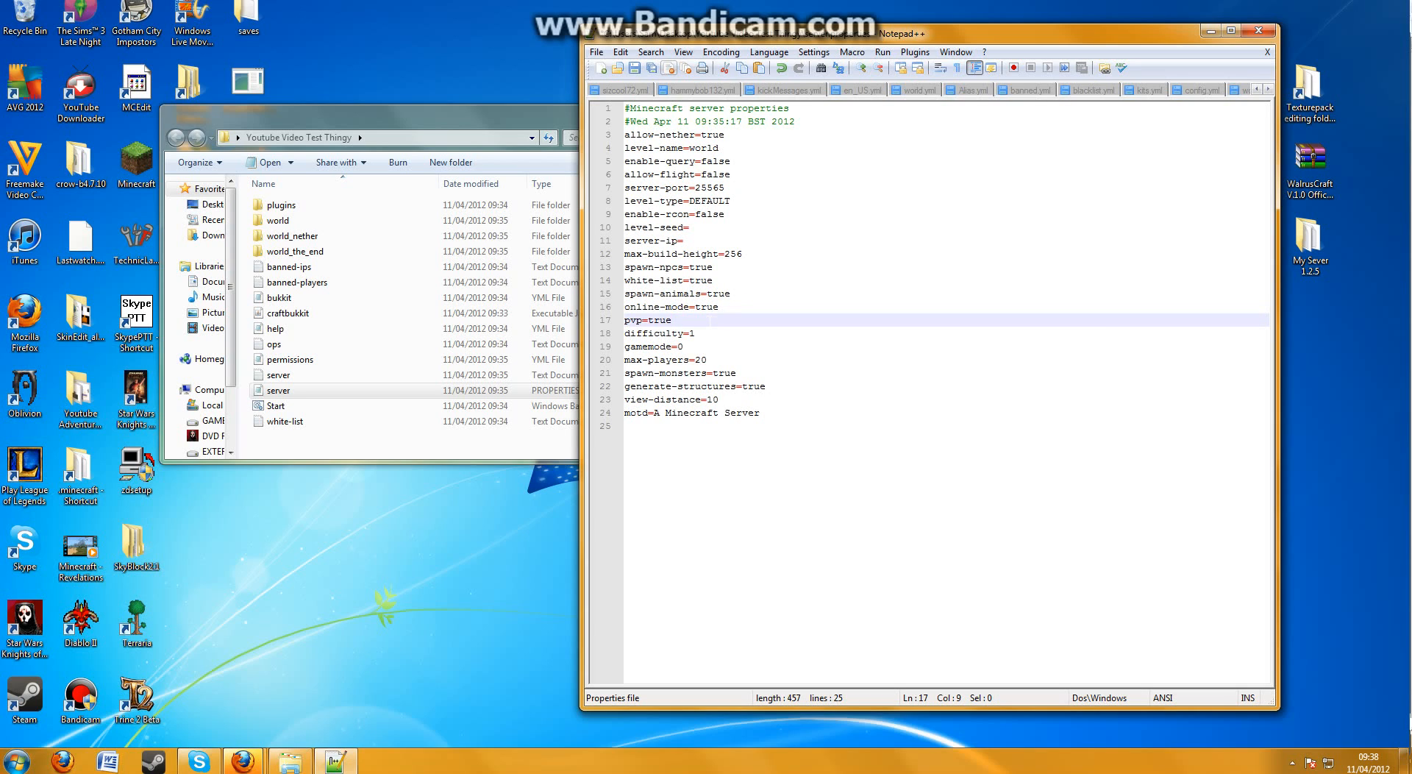
key(BackSpace)
key(BackSpace)
key(BackSpace)
key(BackSpace)
text(false)
Set difficulty to 2 in server.properties
click(699, 334)
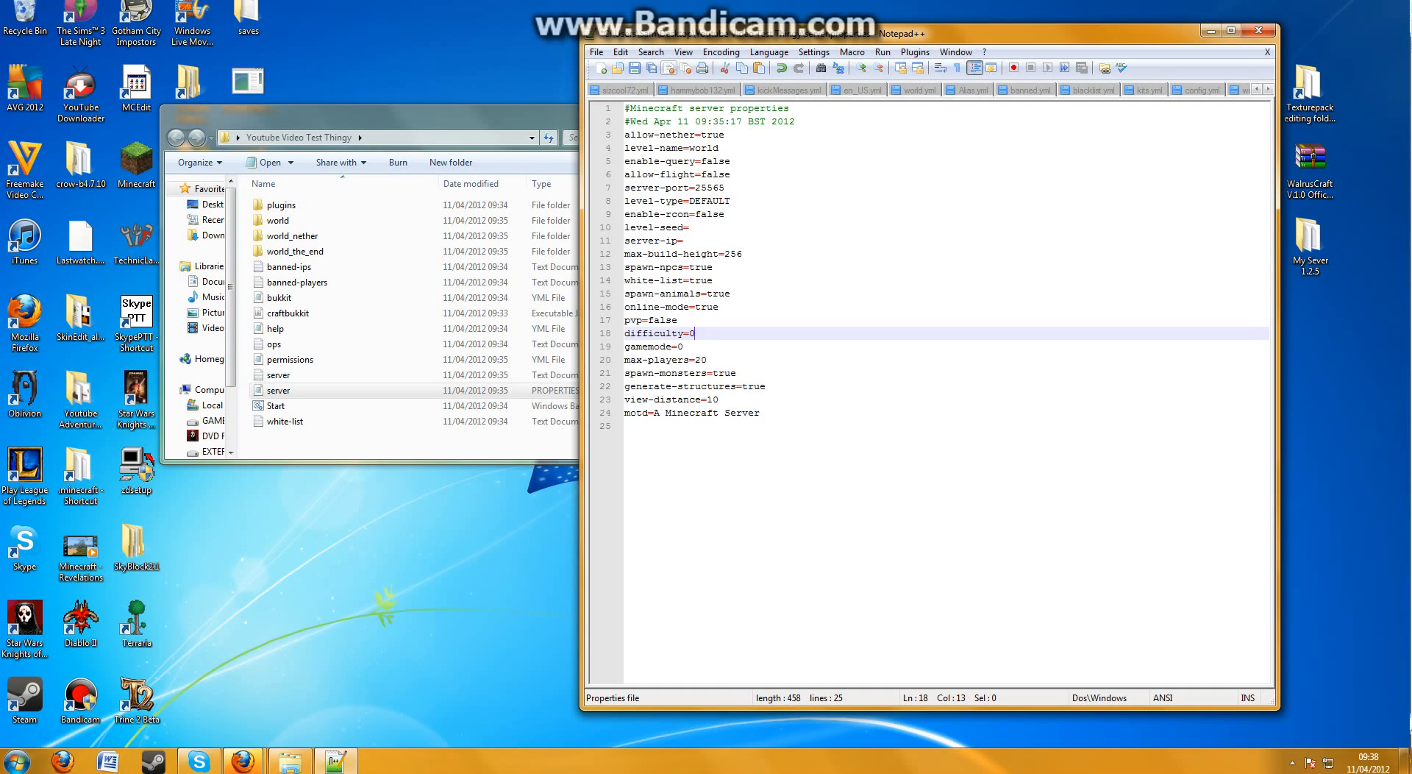
key(BackSpace)
key(F12)
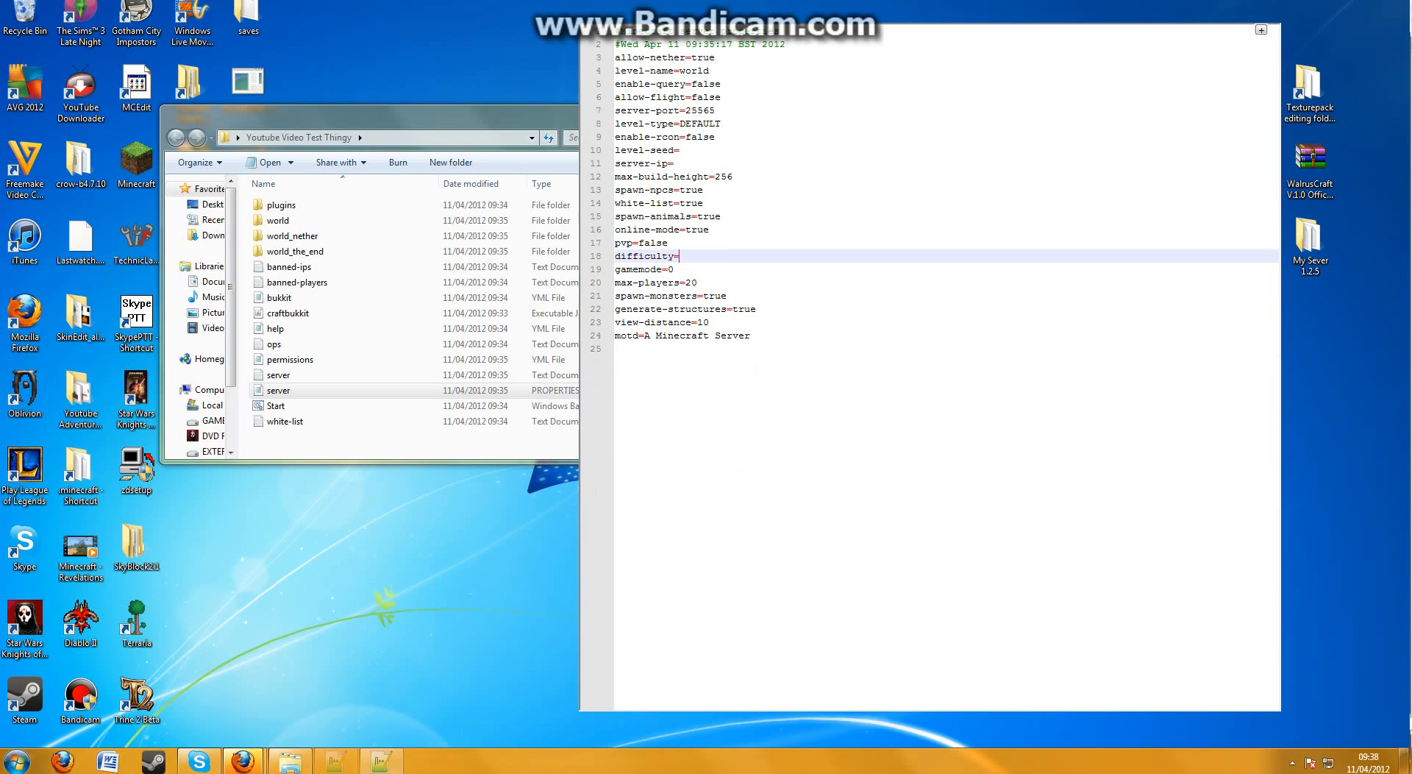
key(F11)
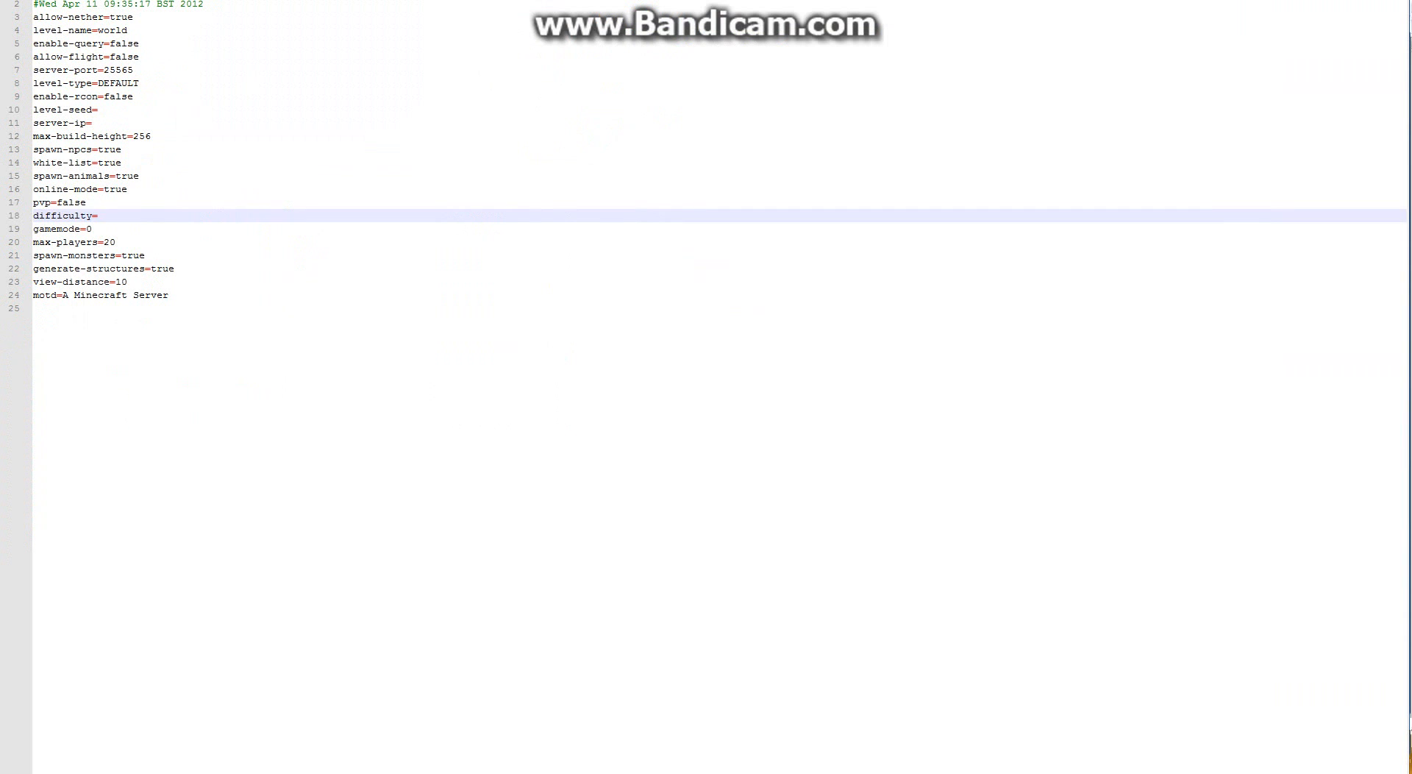
key(F11)
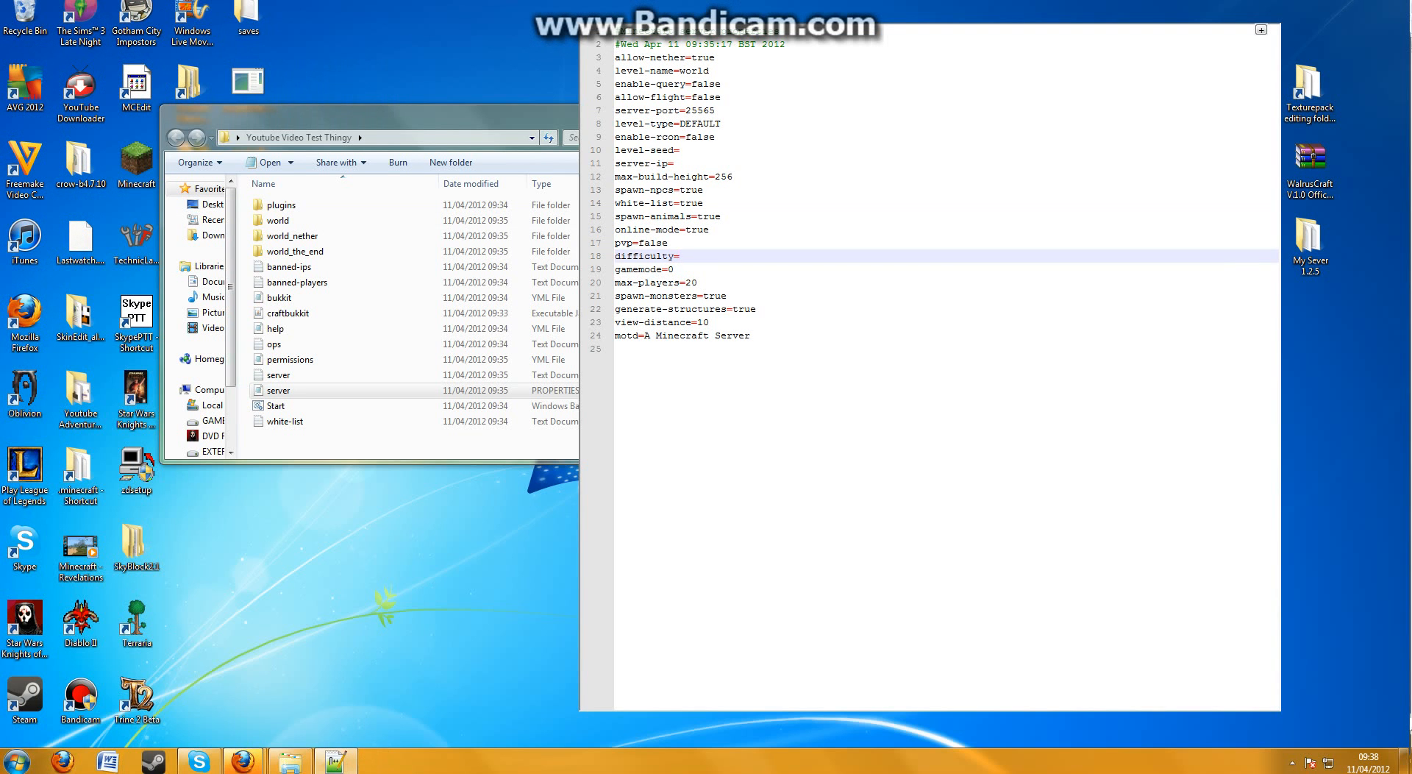
key(F12)
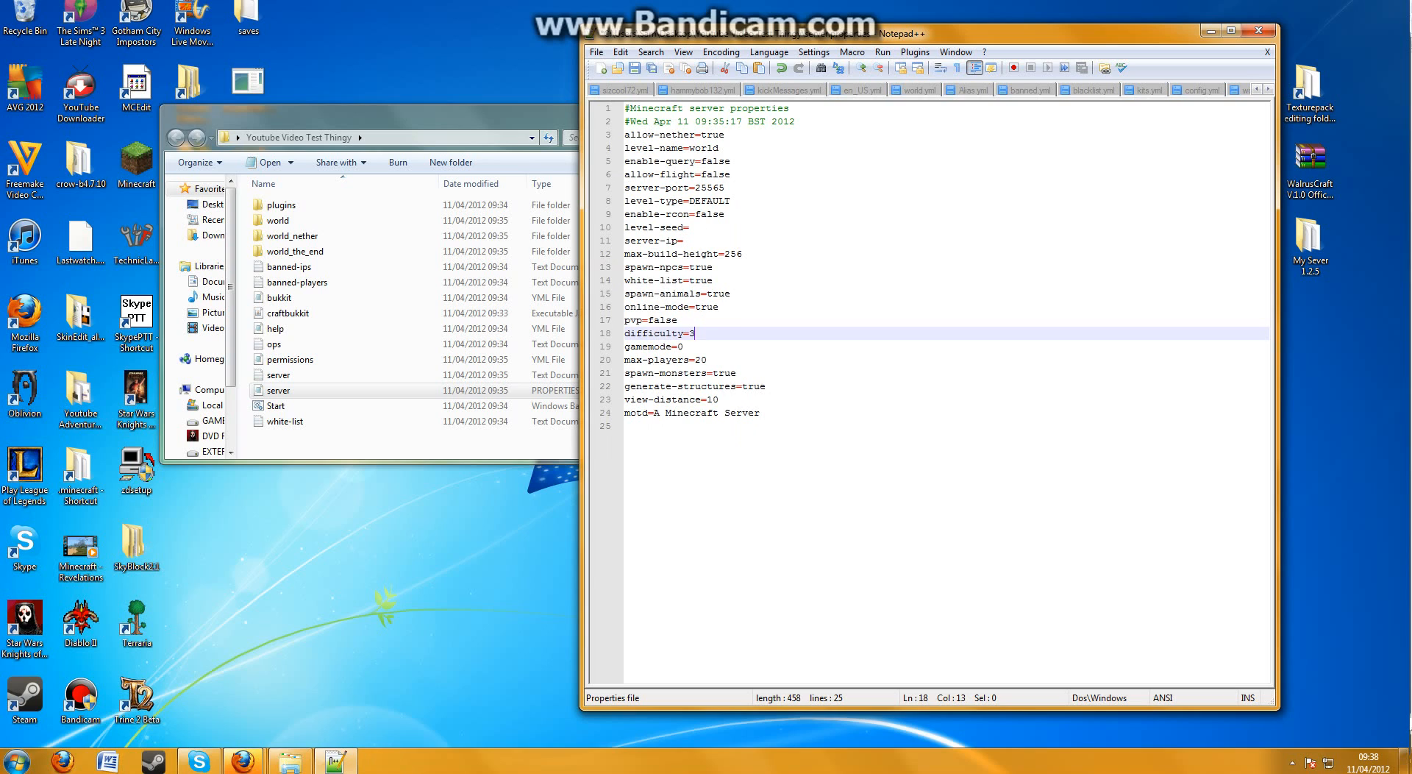
key(Down)
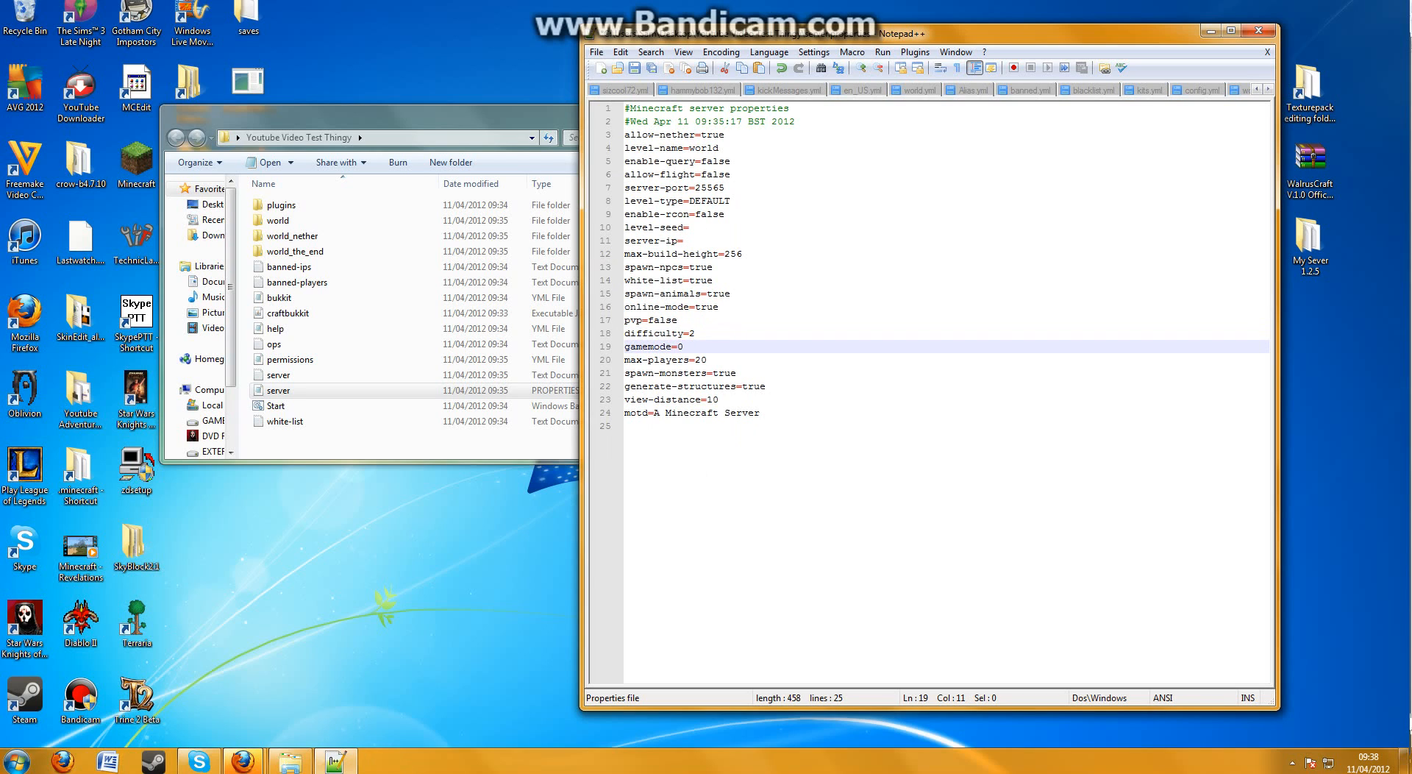
key(Up)
key(Home)
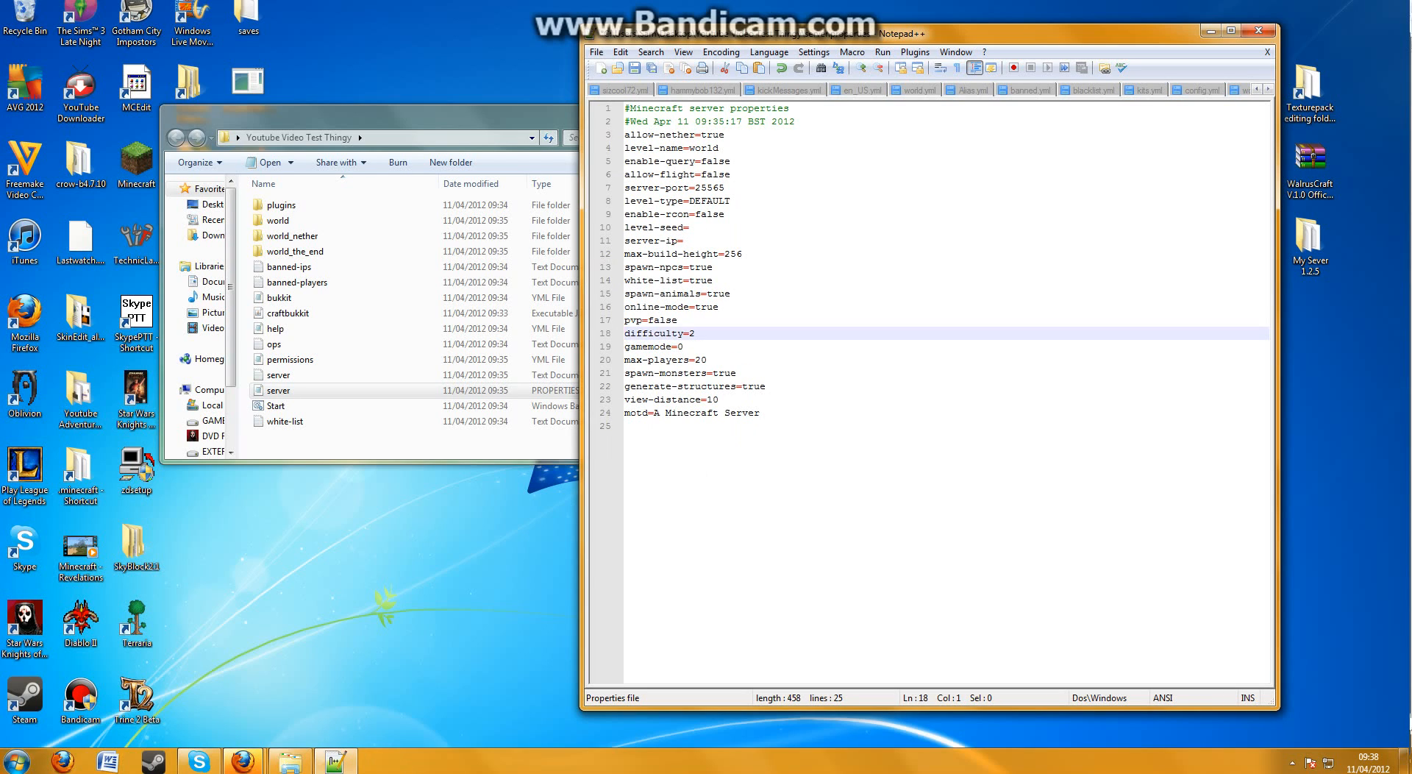
Enter 0 again as the gamemode value and set max-players to 10
key(Down)
key(End)
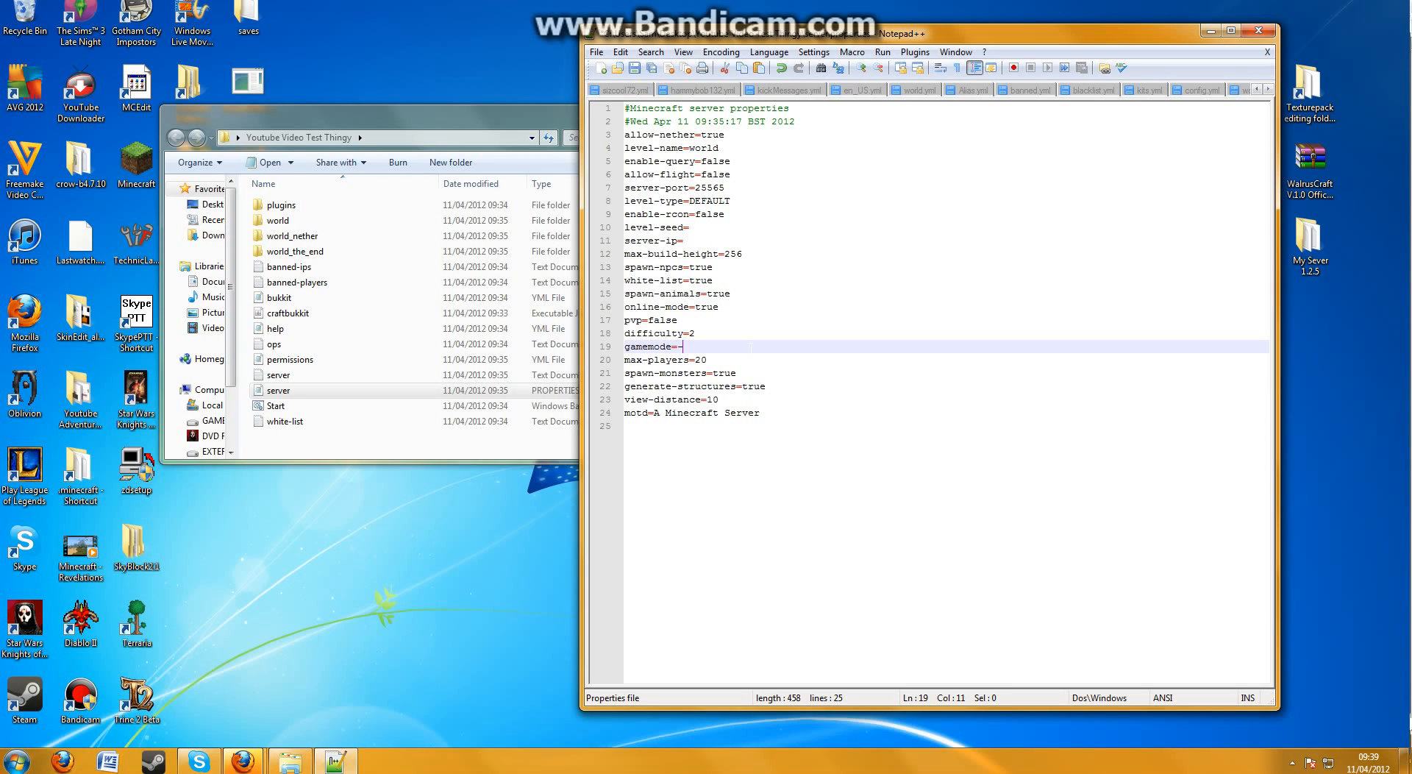
key(BackSpace)
text(0)
click(749, 359)
key(BackSpace)
key(BackSpace)
text(10)
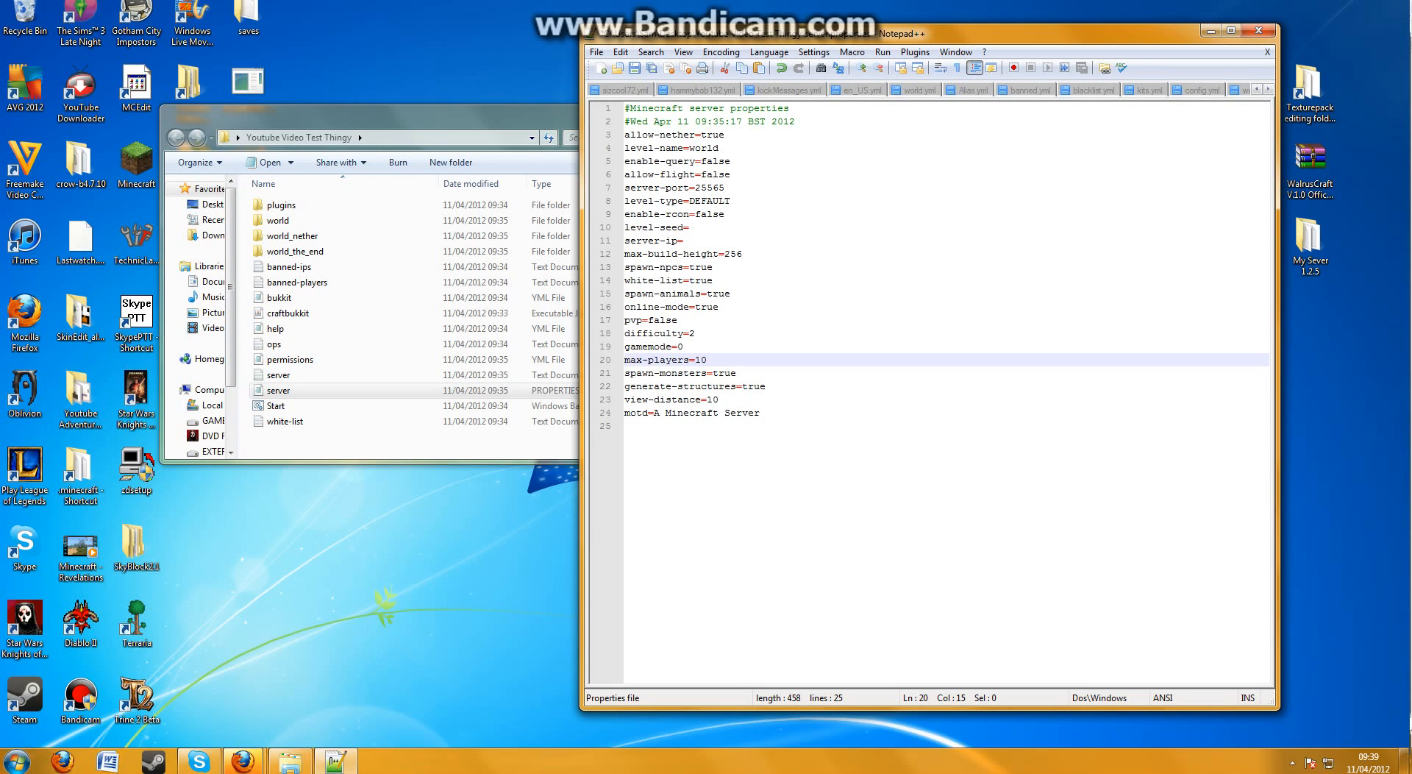
Review the spawn-monsters, generate-structures and view-distance settings in server.properties
click(736, 373)
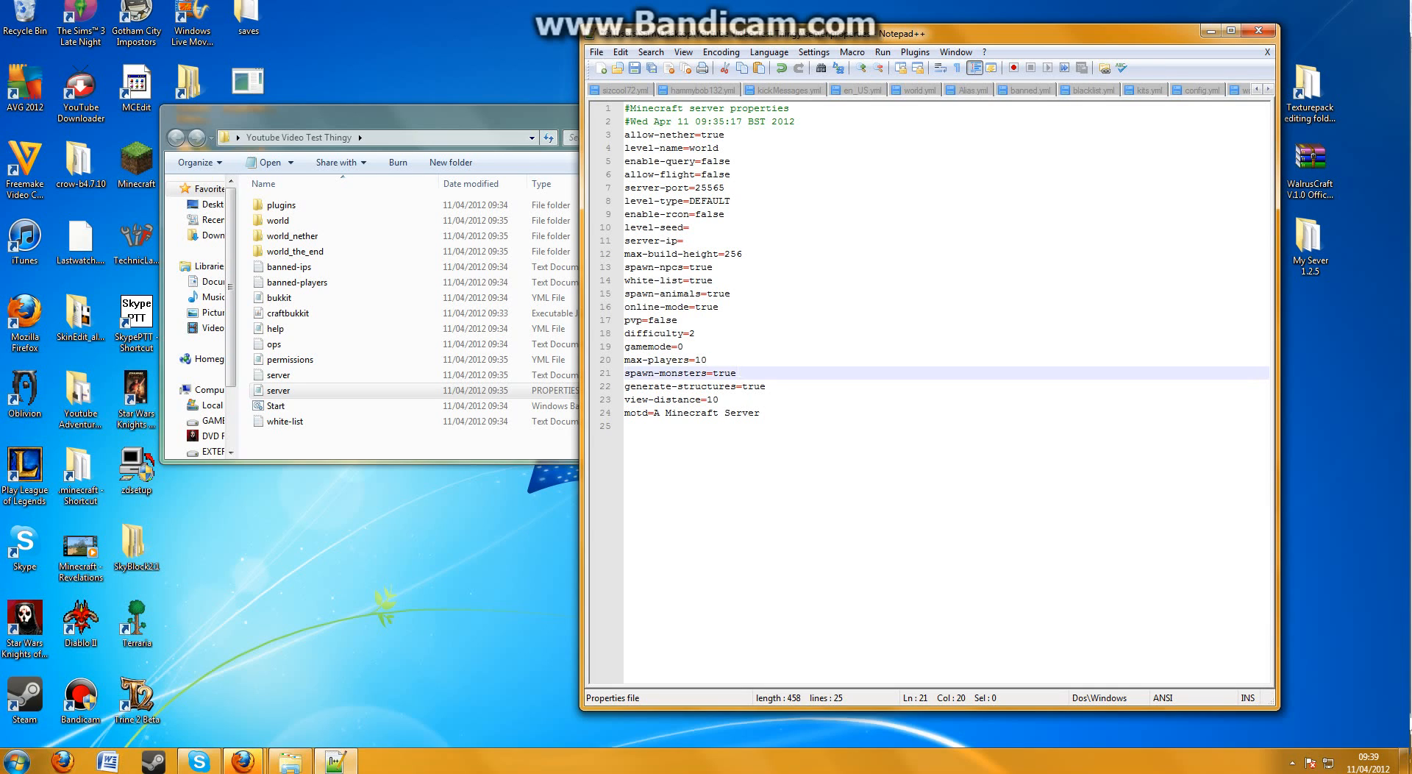
mouse_move(737, 373)
mouse_down()
mouse_move(713, 372)
mouse_move(756, 376)
mouse_up()
click(756, 373)
click(767, 386)
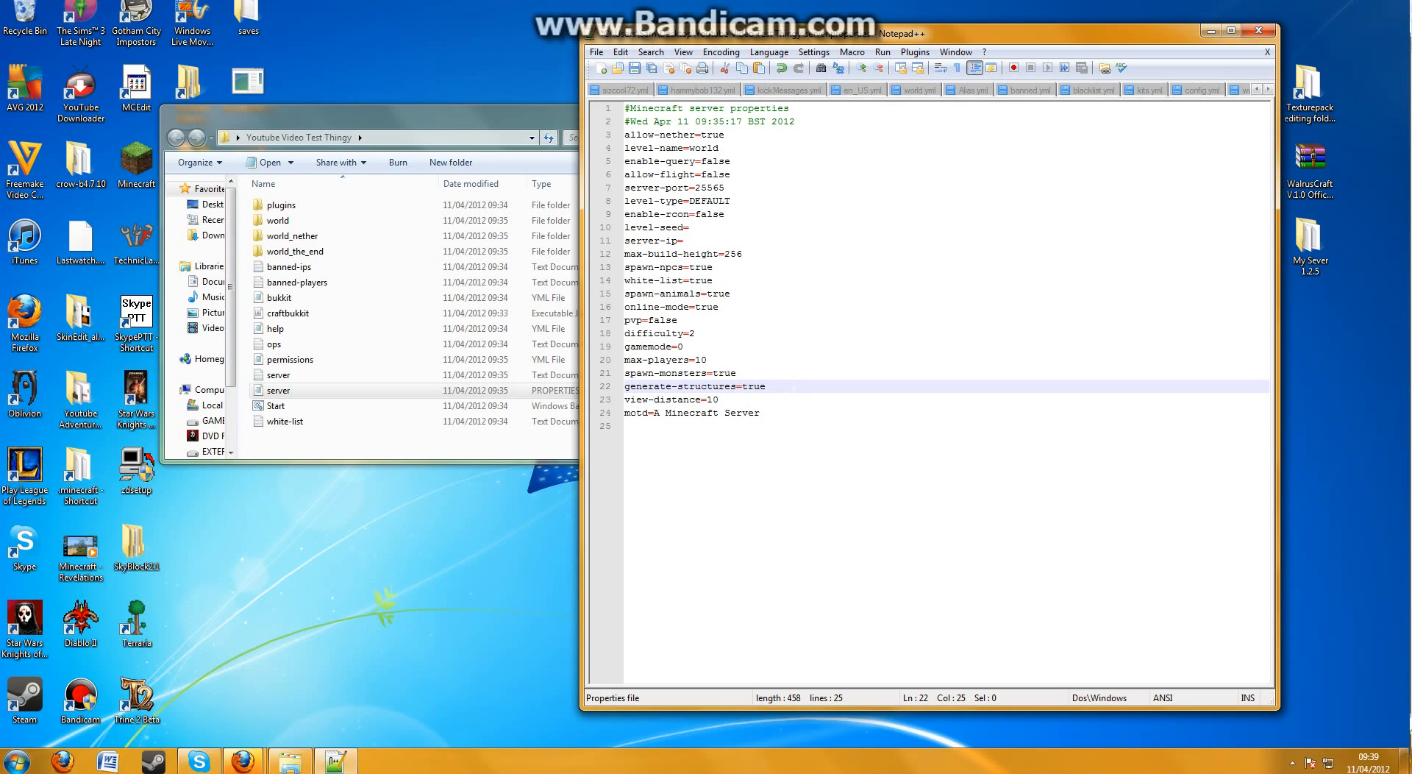
click(793, 398)
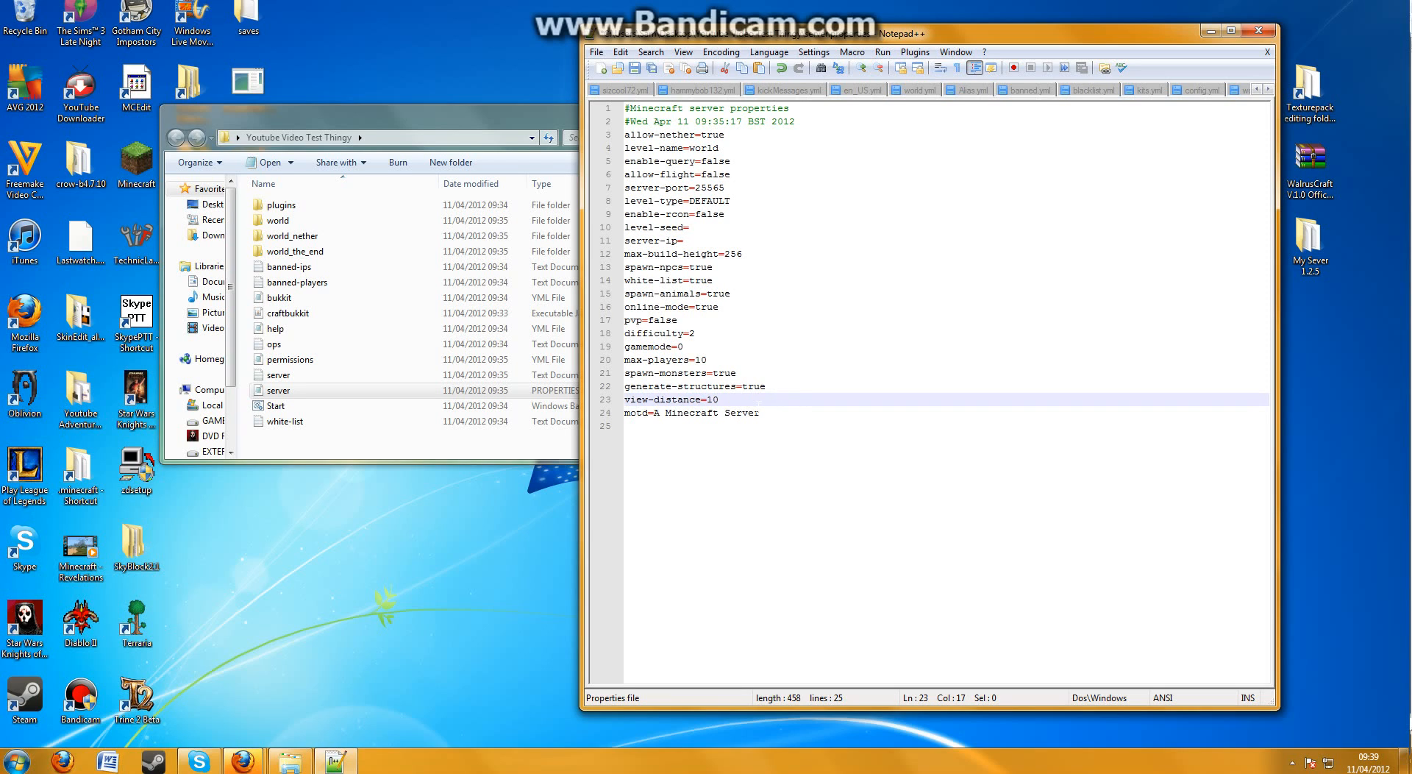
Replace the motd message with "Welcome to the Survival Sever."
drag(760, 413, 654, 412)
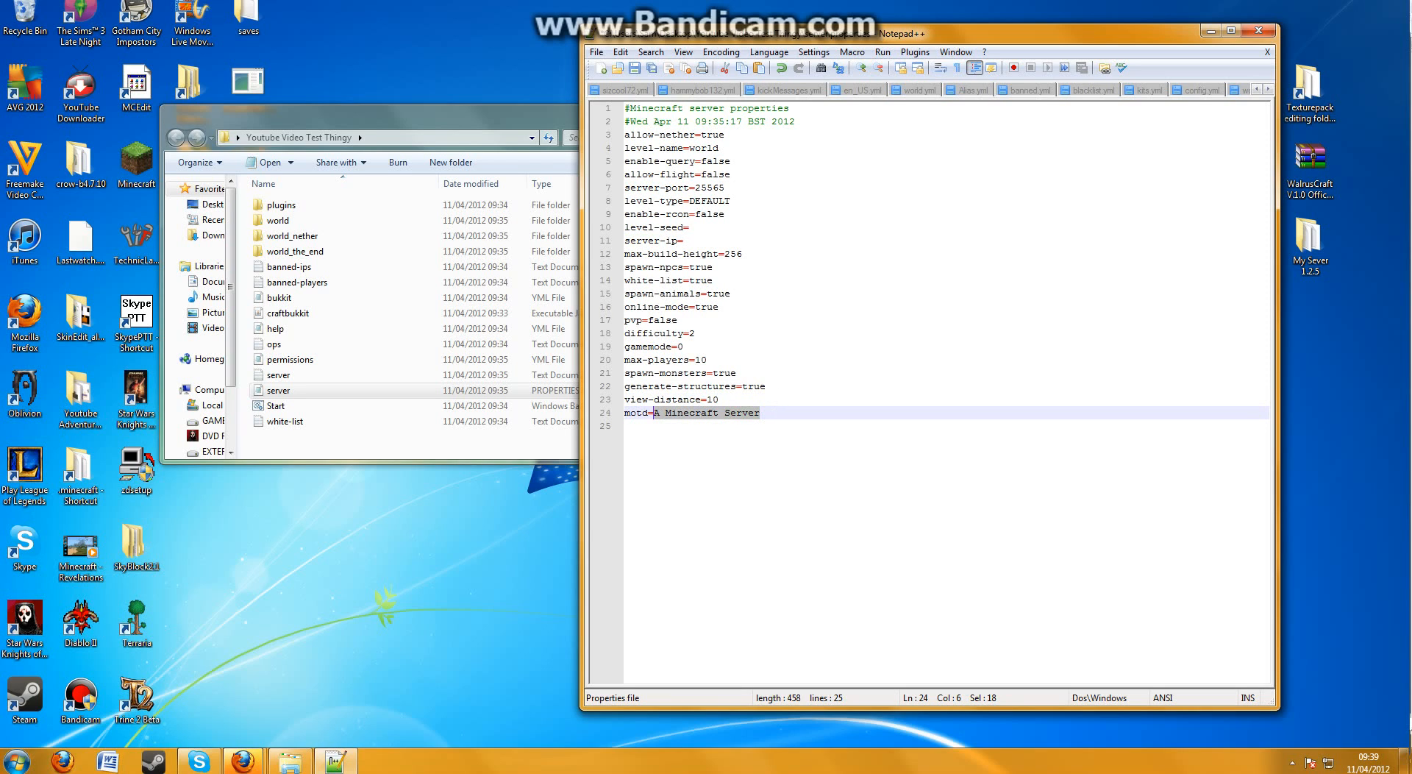
key(BackSpace)
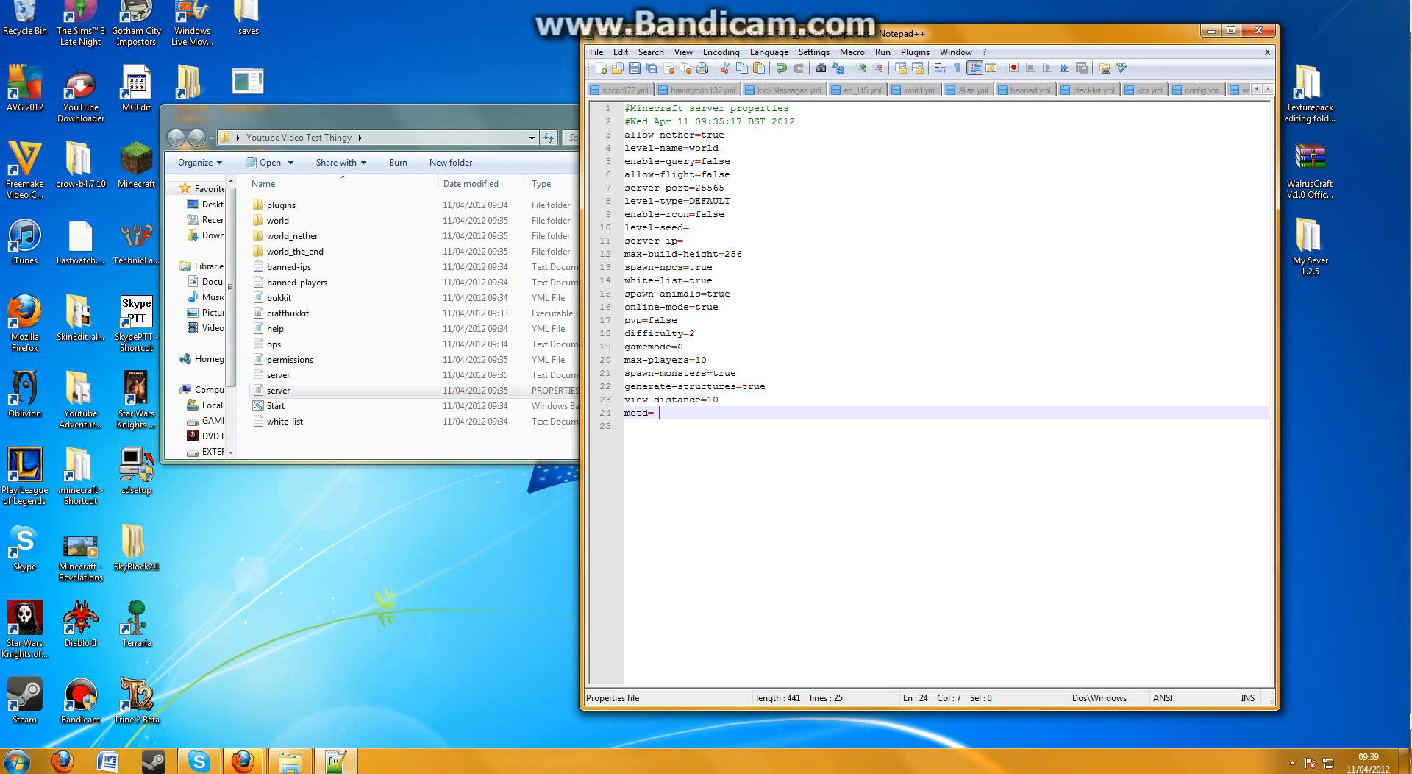
text(Welcome to the Survival Sever.)
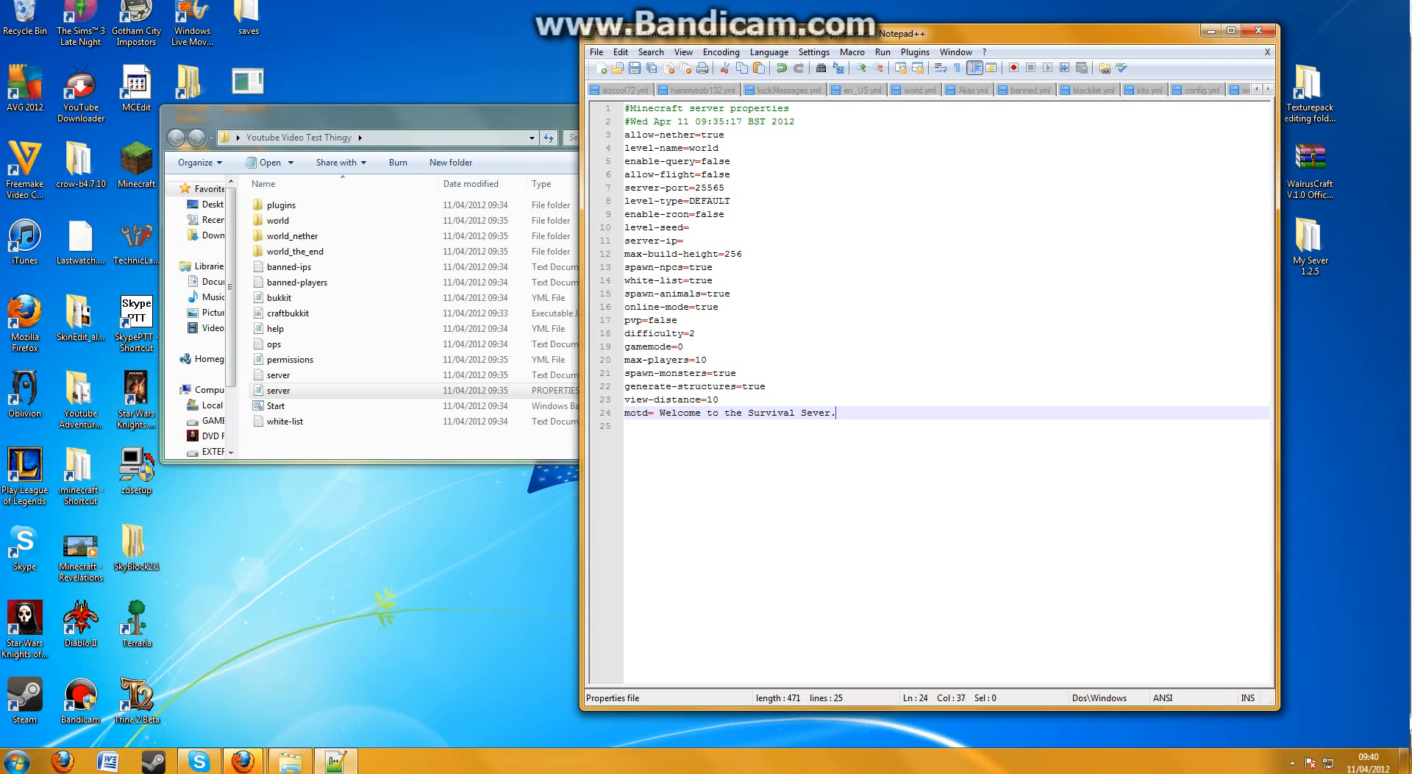
Rewrite the motd message as "Welcome to the Youtube Sever."
key(BackSpace)
key(BackSpace)
key(BackSpace)
key(BackSpace)
key(BackSpace)
key(BackSpace)
key(BackSpace)
key(BackSpace)
key(BackSpace)
key(BackSpace)
key(BackSpace)
key(BackSpace)
key(BackSpace)
key(BackSpace)
key(BackSpace)
key(BackSpace)
key(BackSpace)
key(BackSpace)
key(BackSpace)
key(BackSpace)
key(BackSpace)
key(BackSpace)
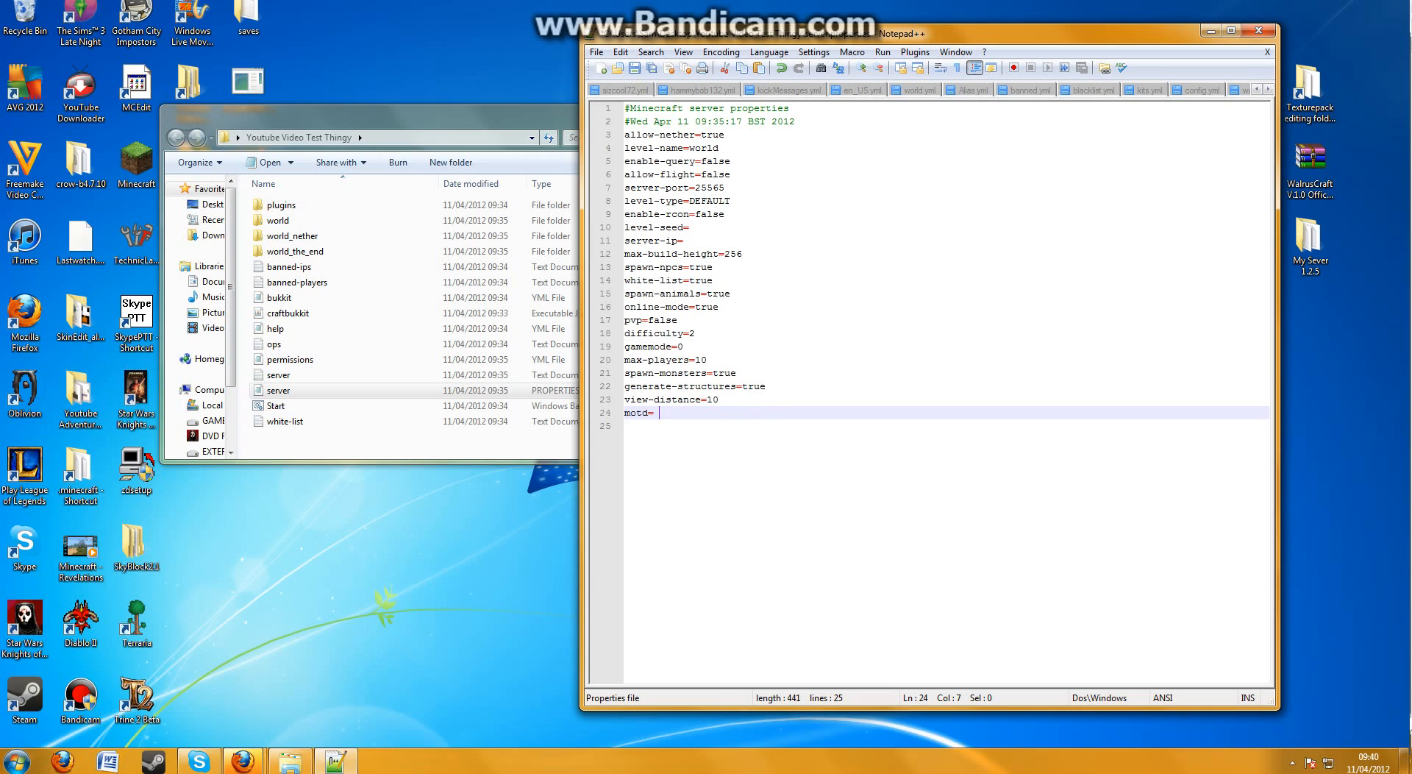
text(Welcome to the Youtube Sever.)
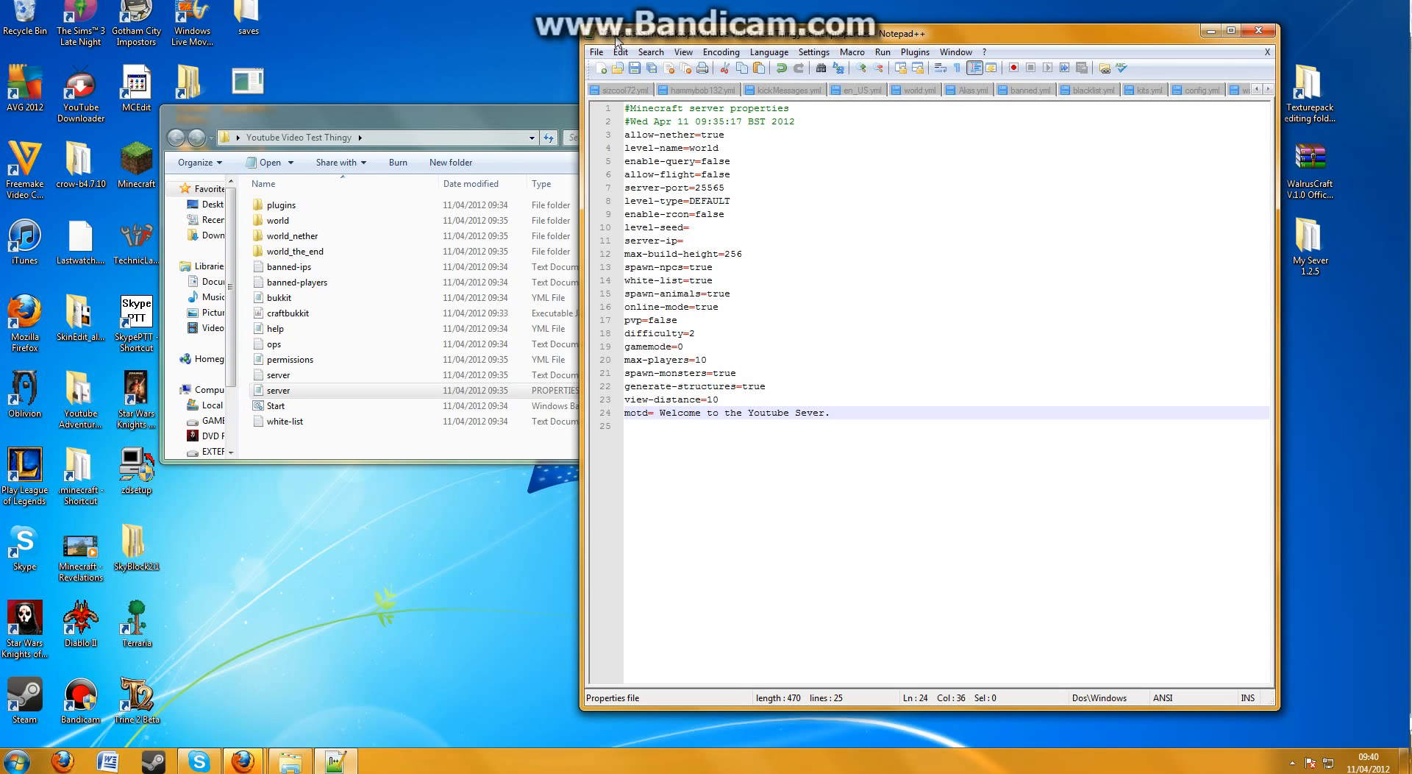
Save the edited server.properties file and close the editor
click(596, 52)
click(631, 117)
click(1258, 31)
Add two player usernames on separate lines in the white-list text file, then save and close it
drag(462, 116, 801, 121)
double_click(635, 426)
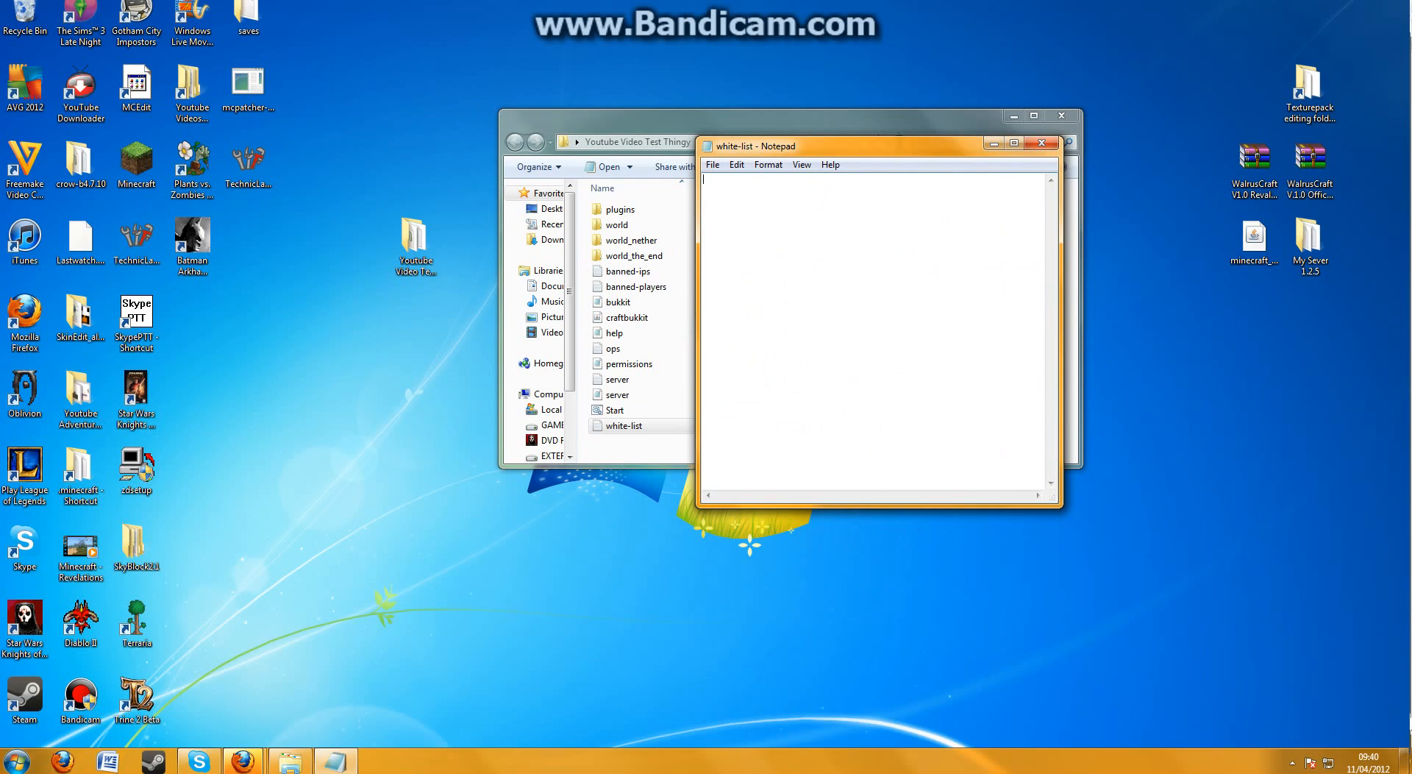
text(sizcool78)
key(Return)
text(thegriffs)
click(1041, 143)
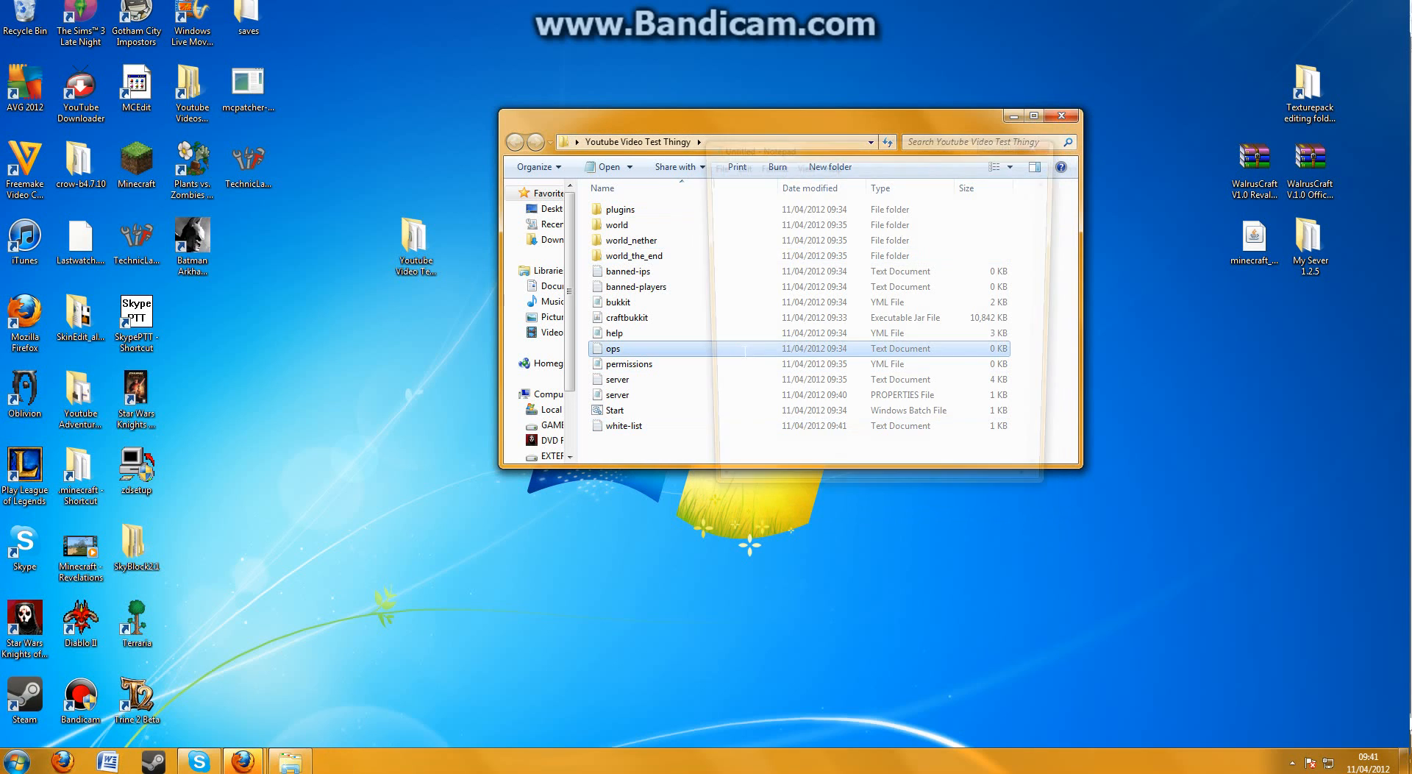
Enter a player username in the ops text file, clear it again and close the file
drag(928, 155, 1058, 183)
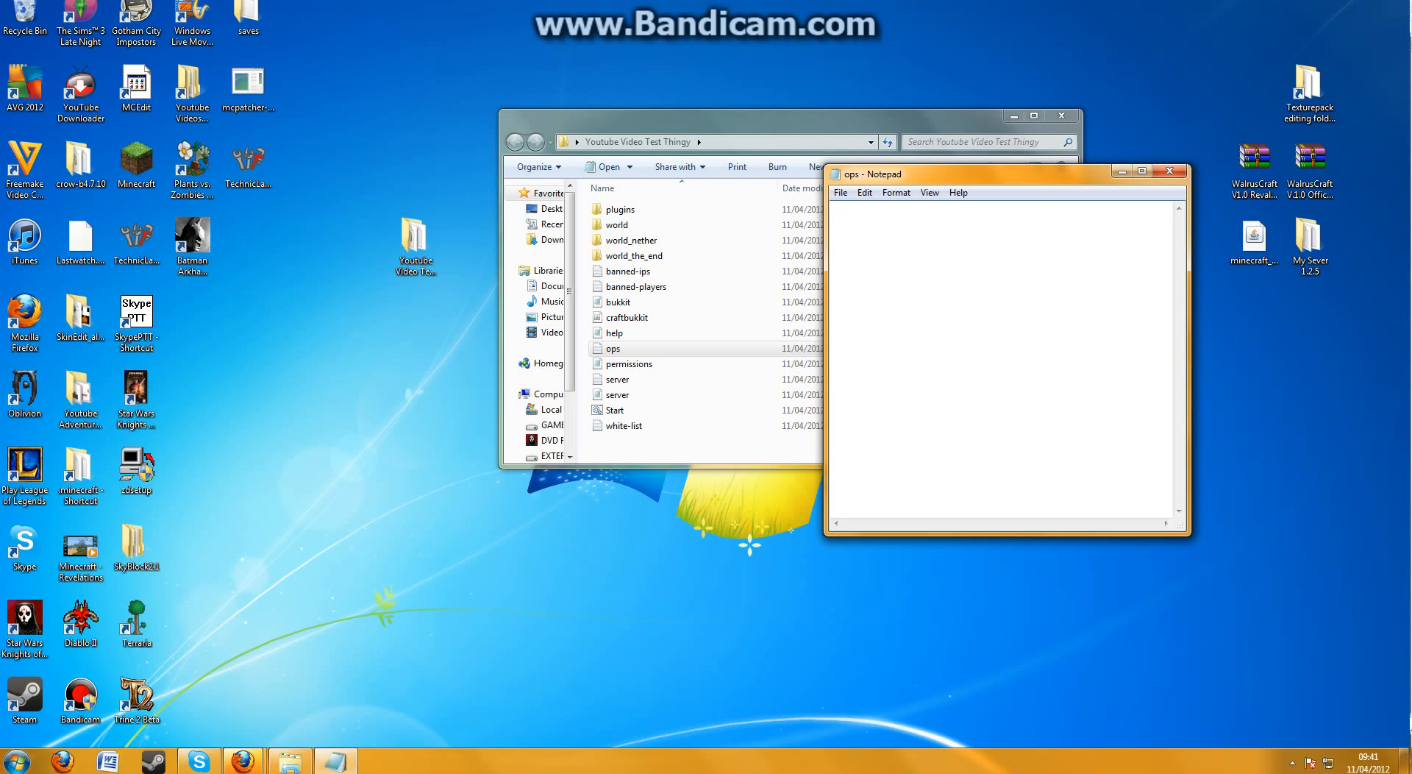
text(sizcool72)
key(ctrl+a)
key(BackSpace)
click(1170, 171)
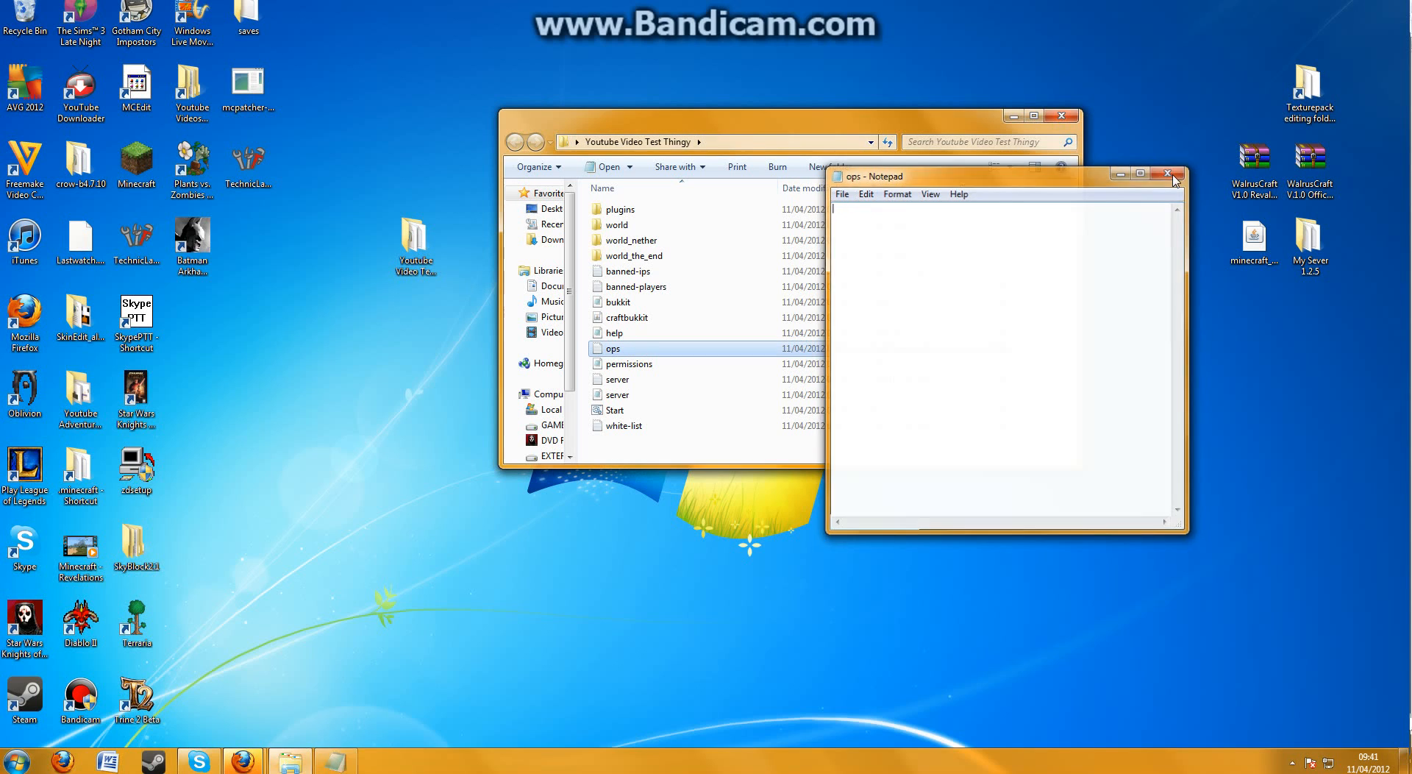
click(667, 460)
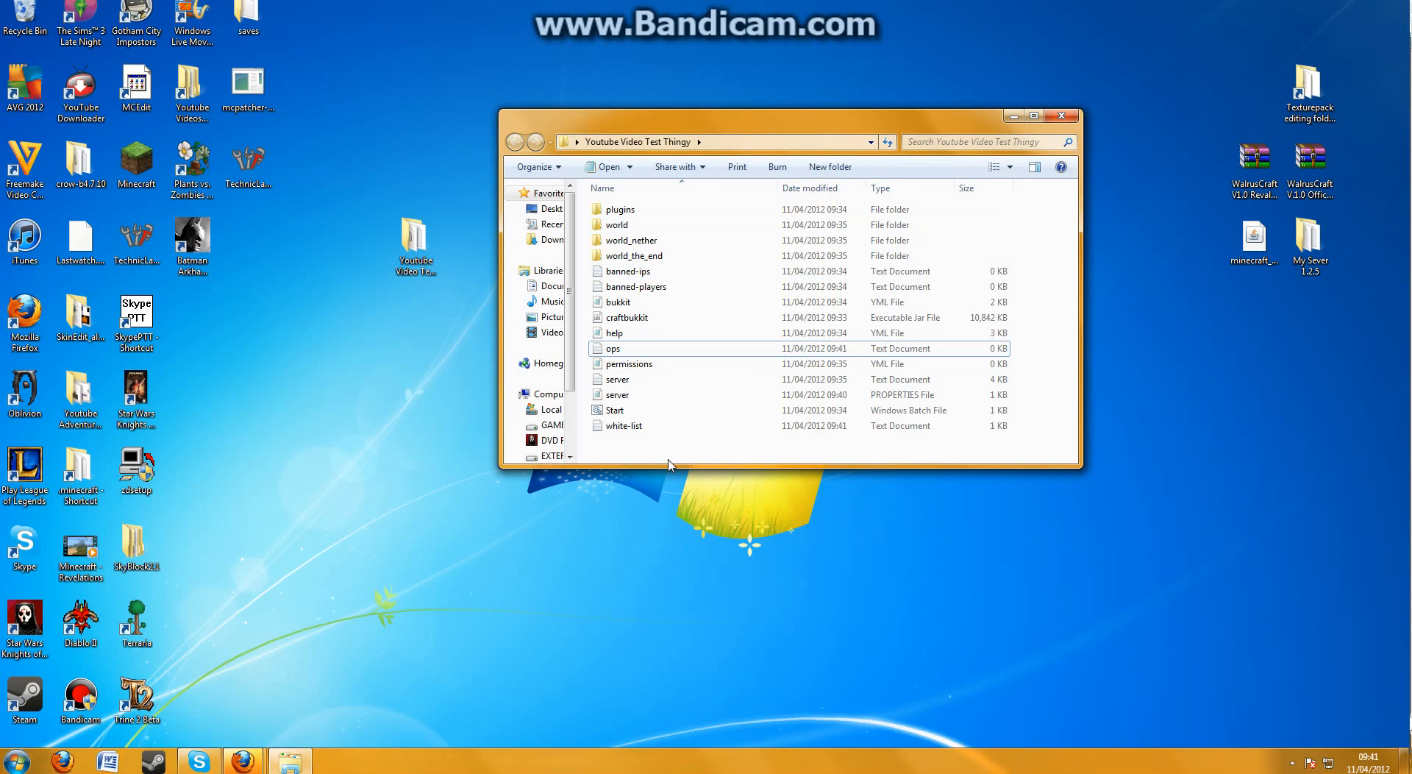
drag(668, 459, 753, 194)
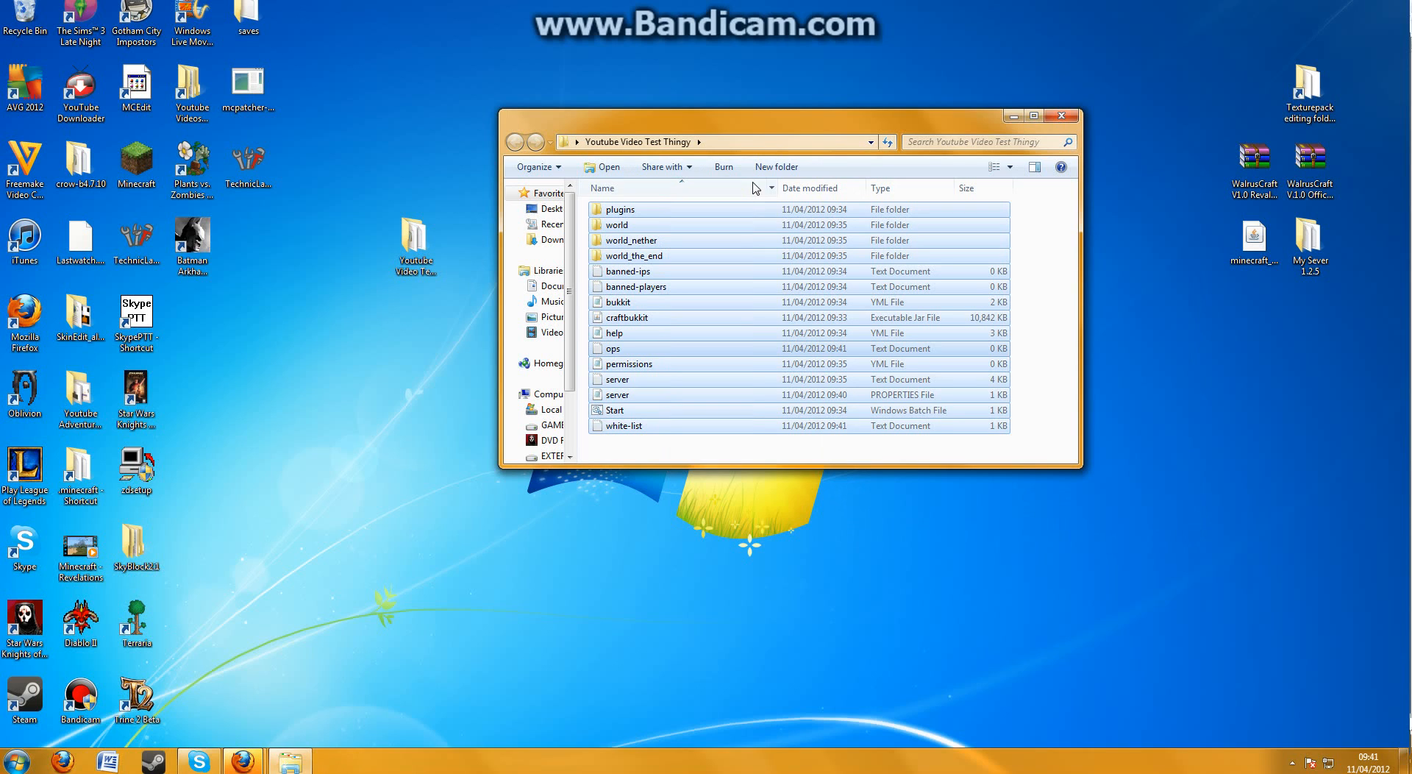
click(843, 453)
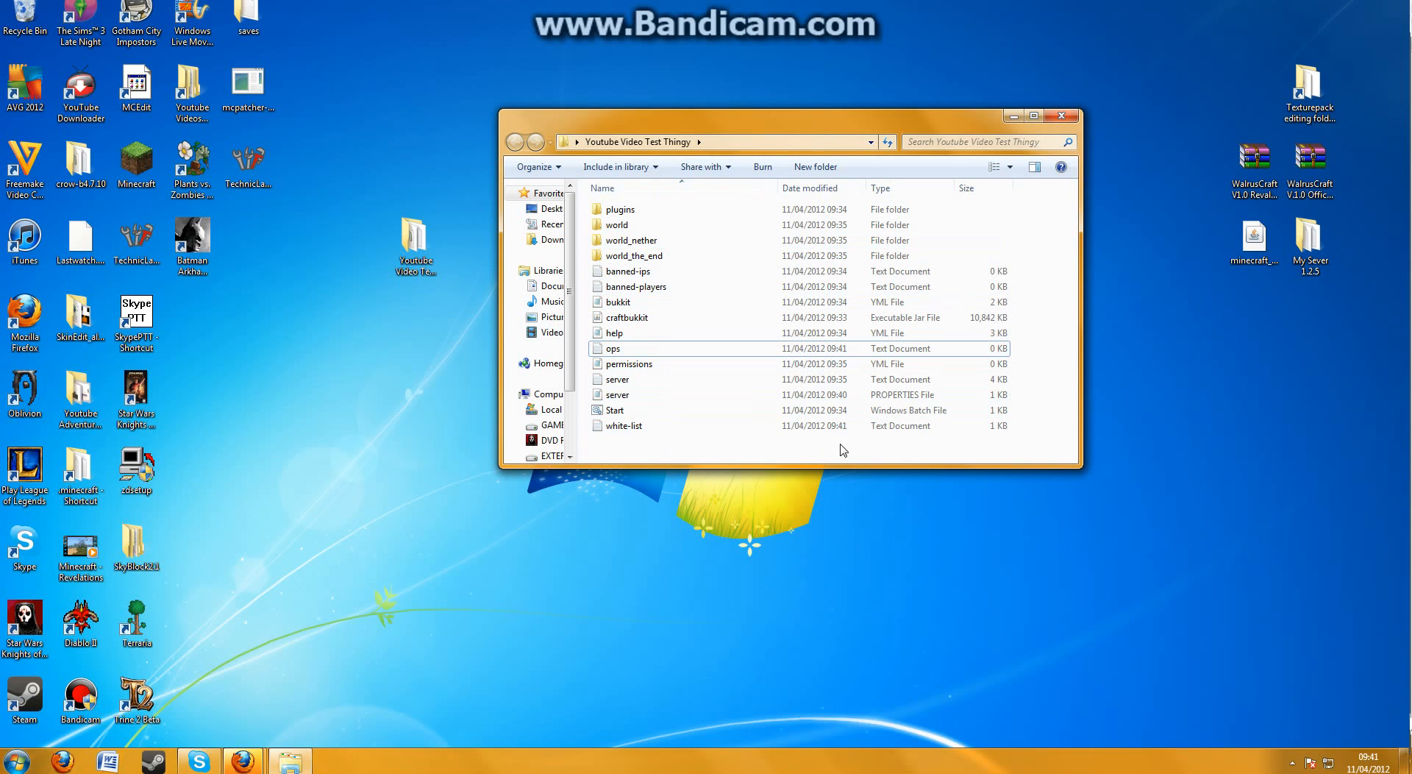
drag(720, 232, 723, 263)
click(586, 237)
click(636, 213)
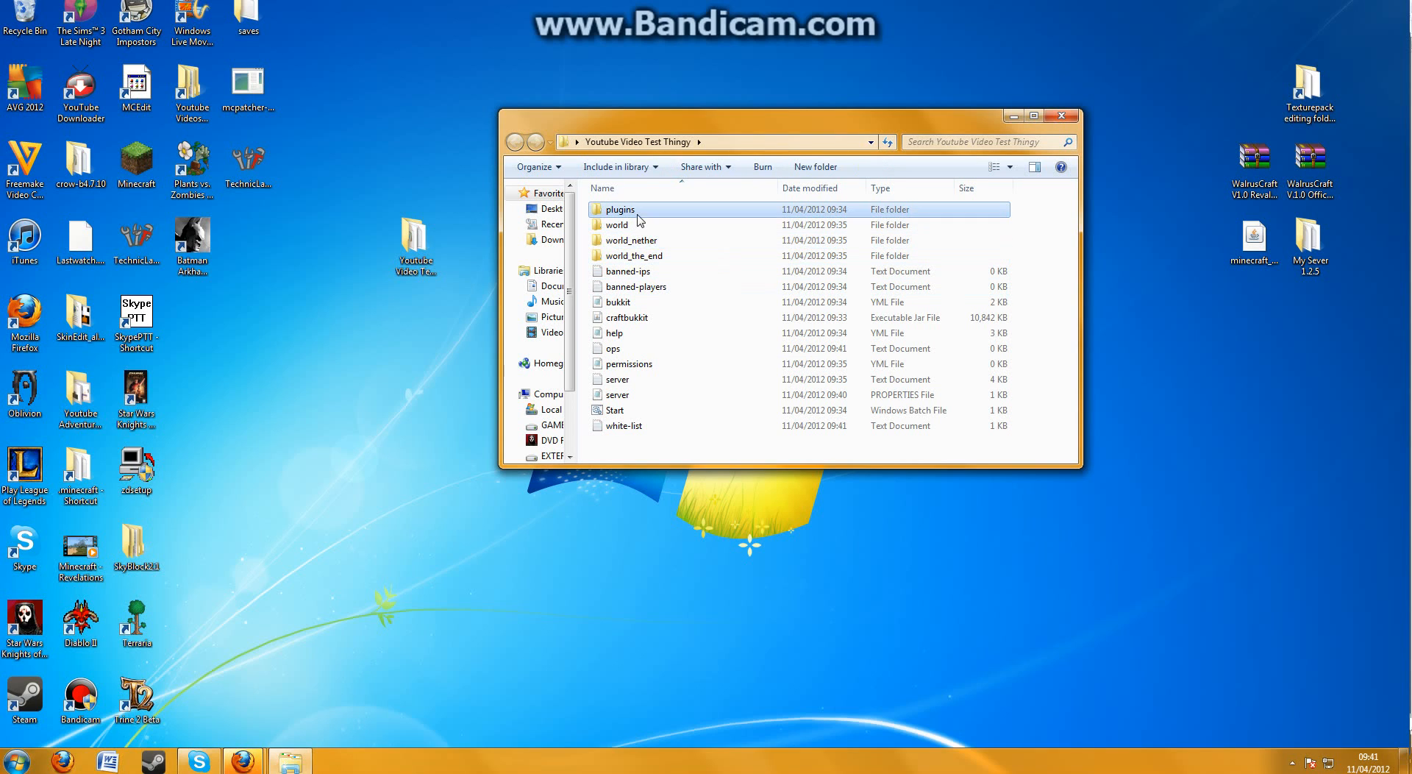
click(587, 237)
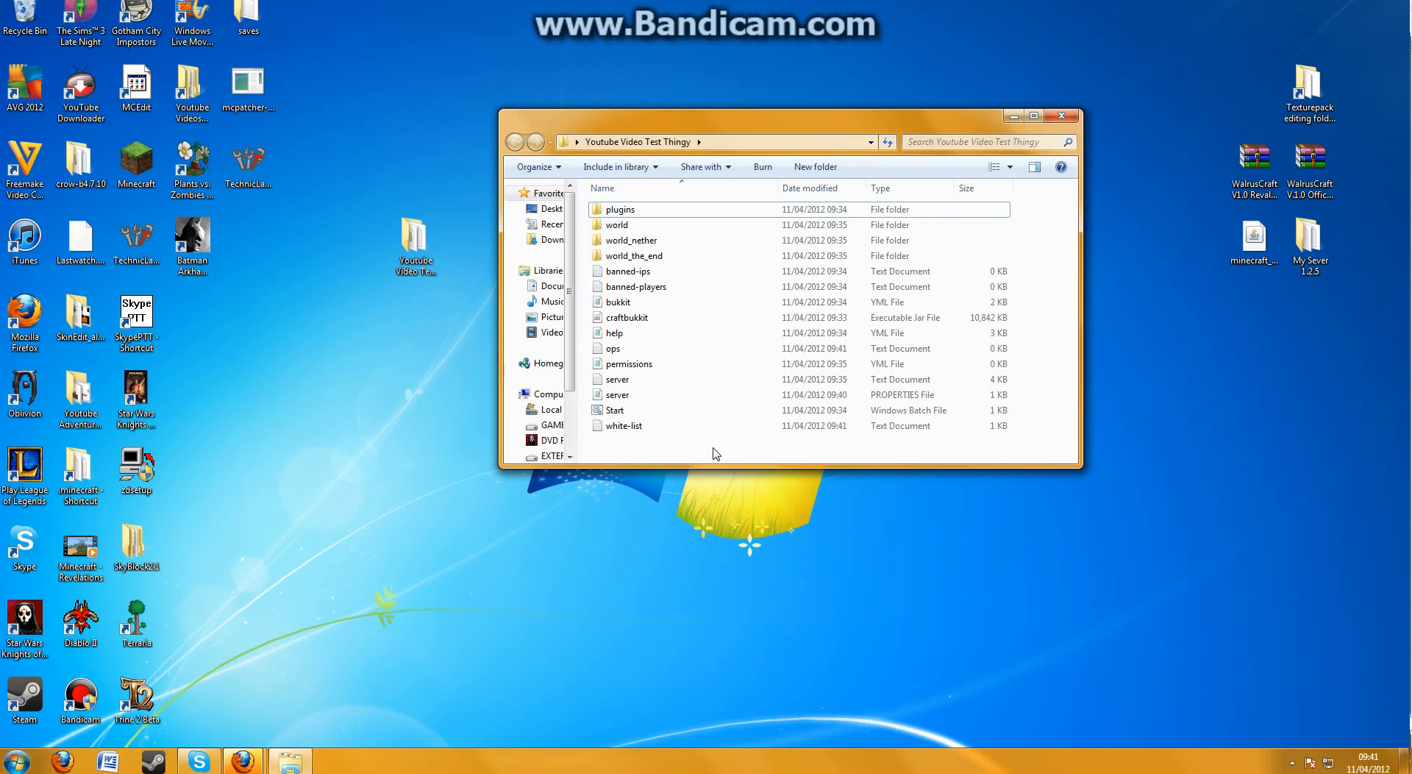
Launch the server with the Start batch file and move its console window in front of the server folder
double_click(707, 410)
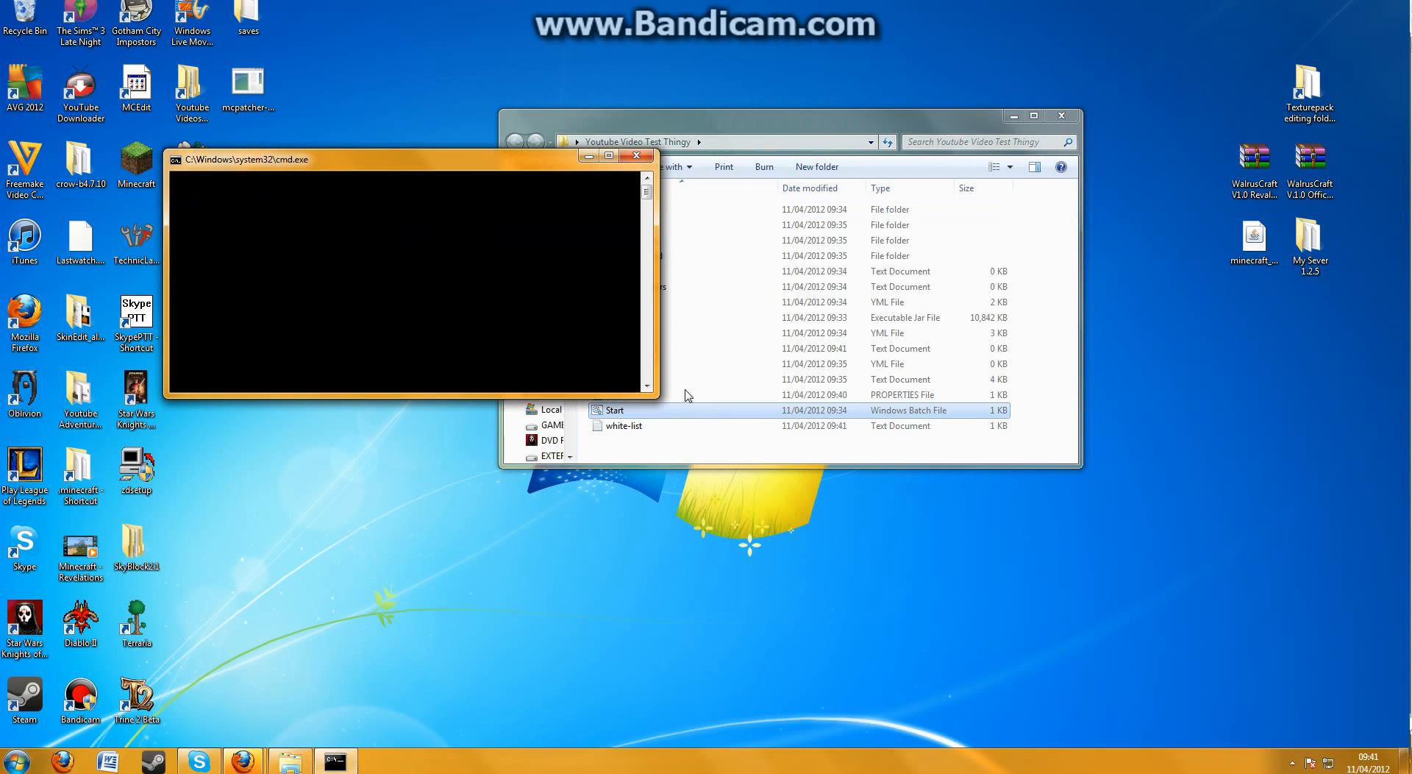
drag(463, 169, 626, 210)
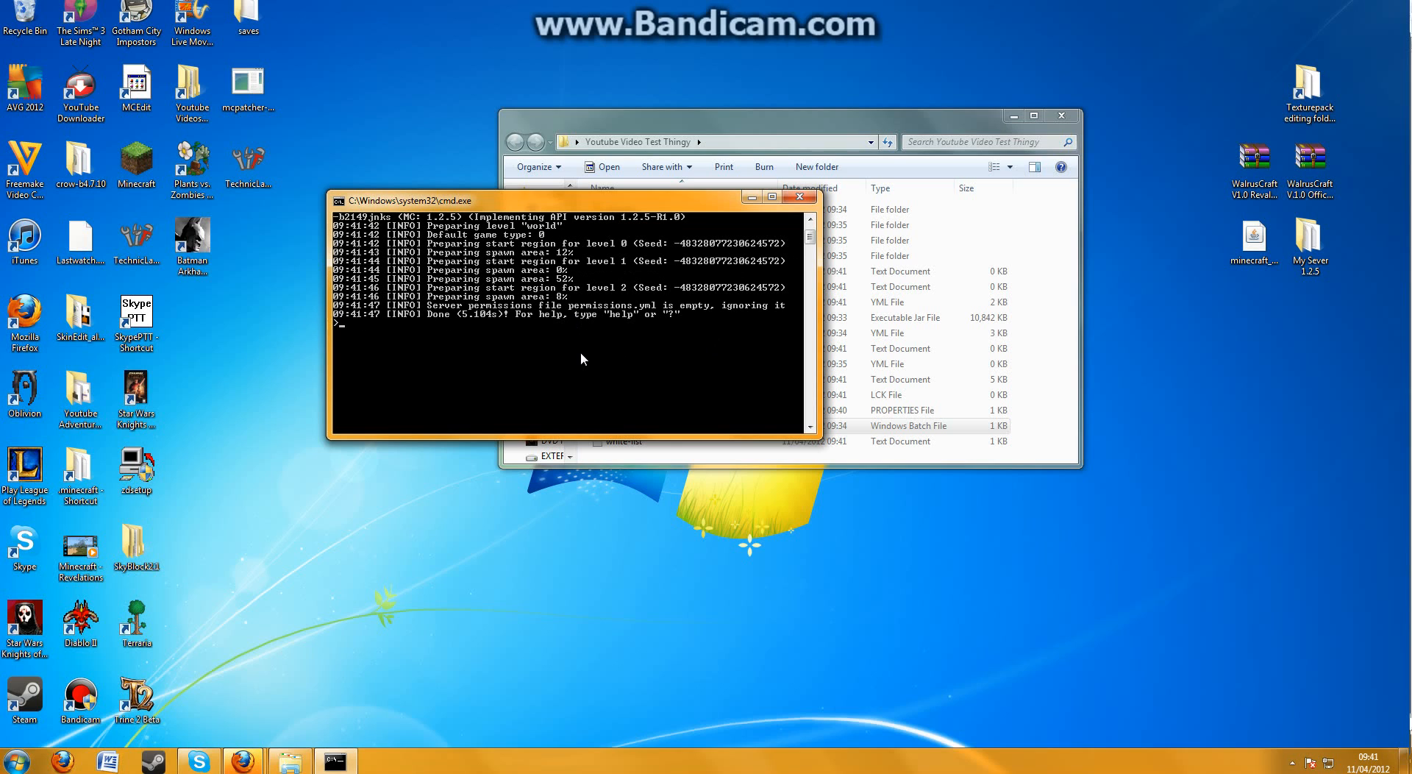
scroll(581, 351, up, 2)
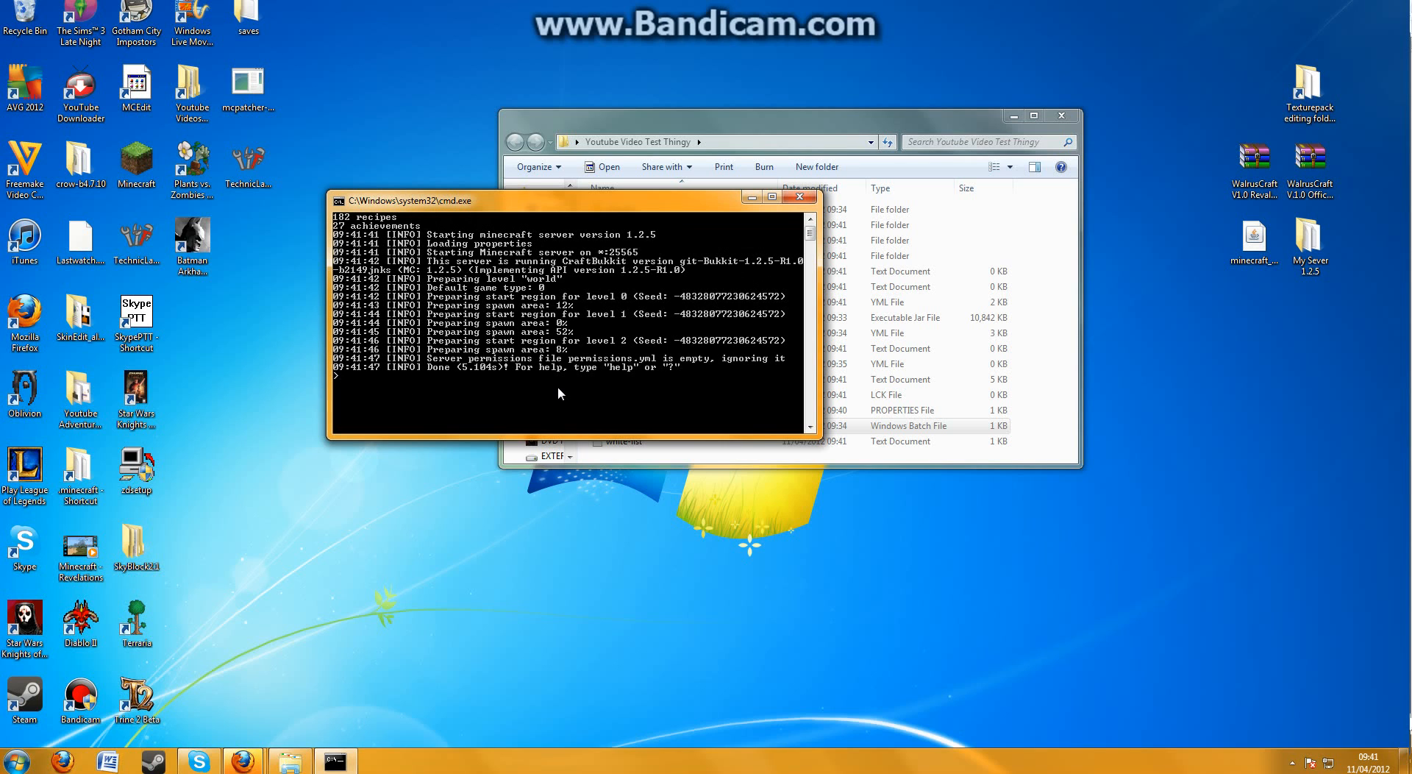
Run the help command in the server console and read through the list of commands
text(help)
key(Return)
scroll(567, 398, up, 6)
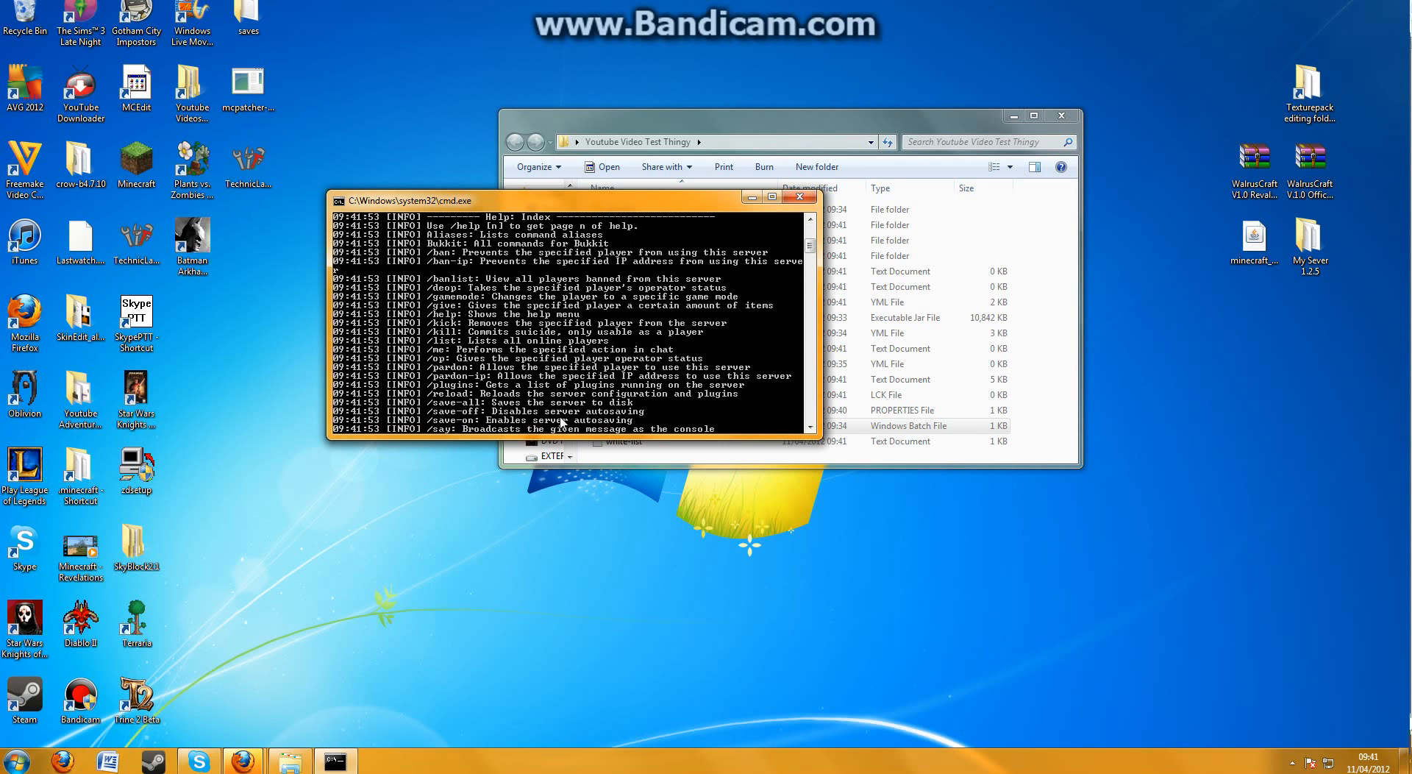
scroll(518, 378, down, 8)
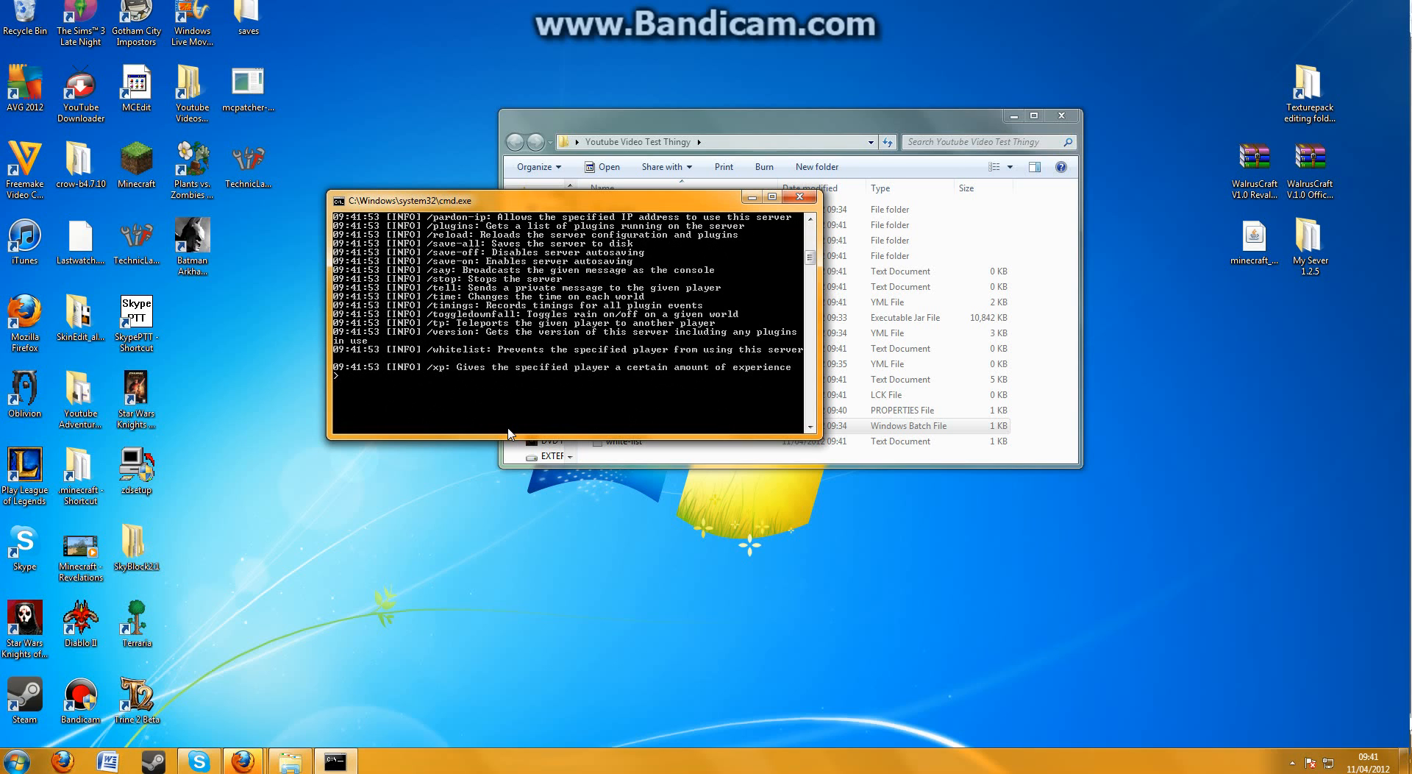
scroll(510, 435, up, 8)
scroll(508, 434, up, 4)
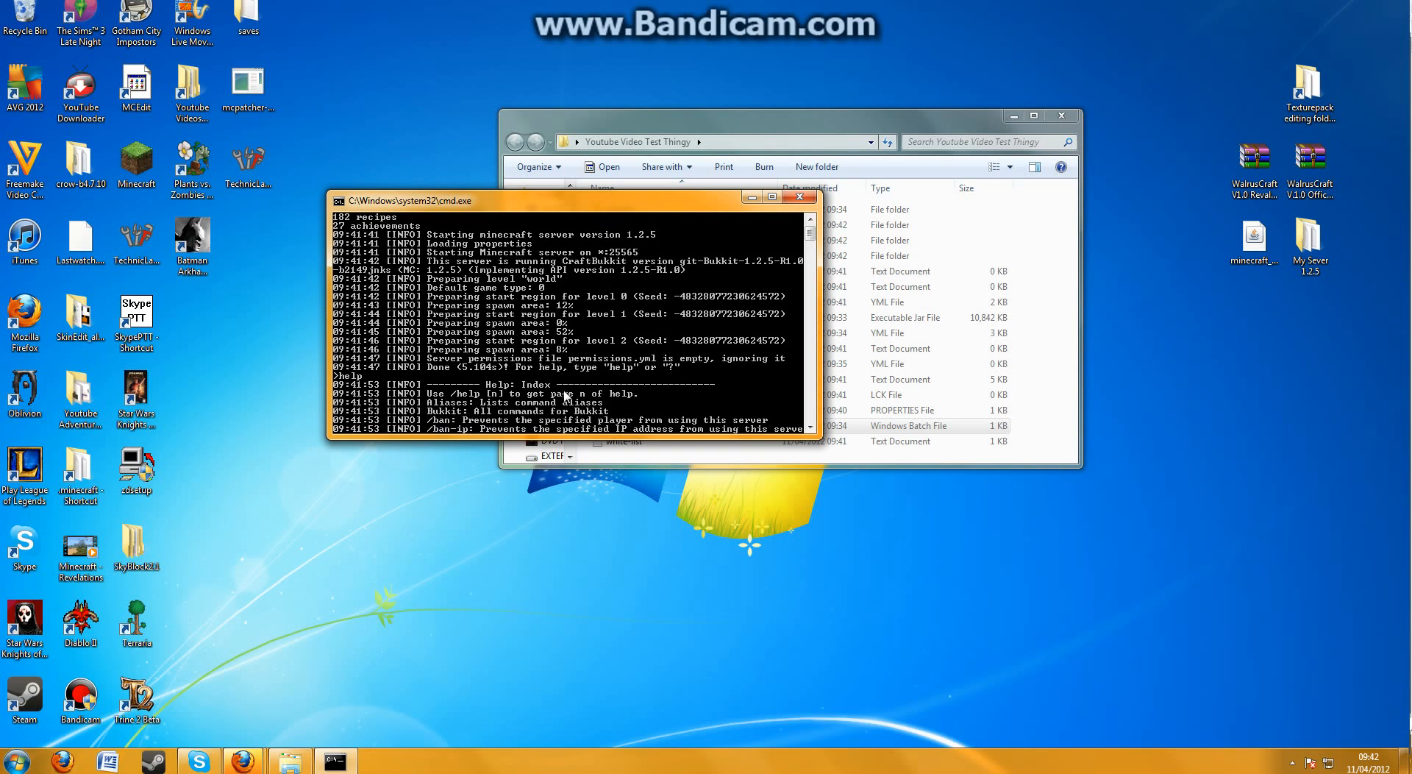
scroll(569, 391, down, 8)
scroll(569, 390, down, 5)
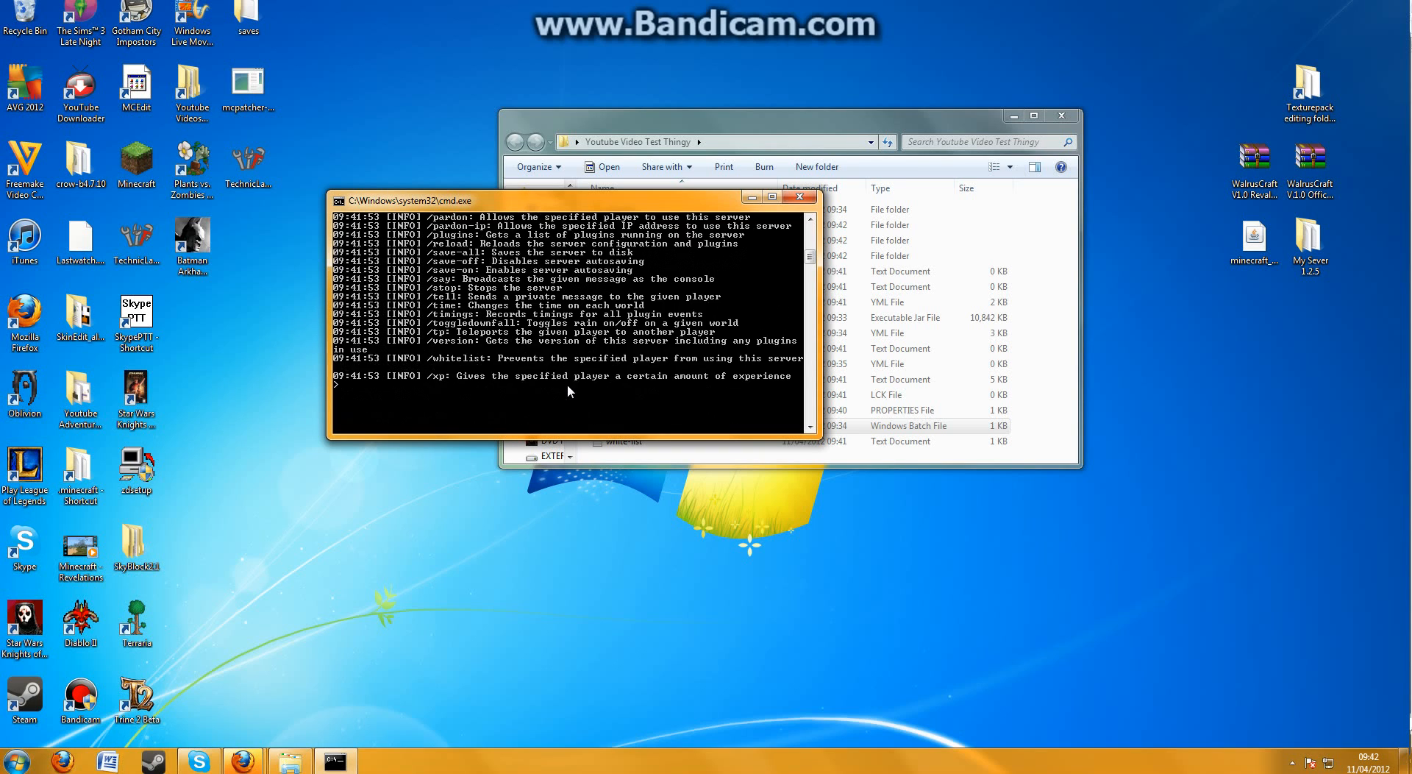